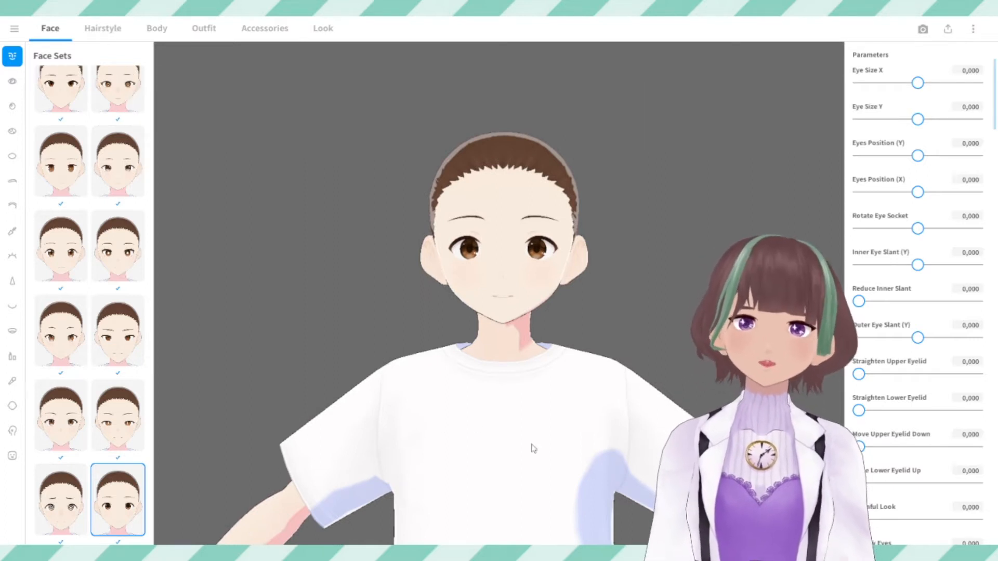
Try several face presets and apply the one in the first column of the third row of Face Sets.
scroll(71, 251, up, 5)
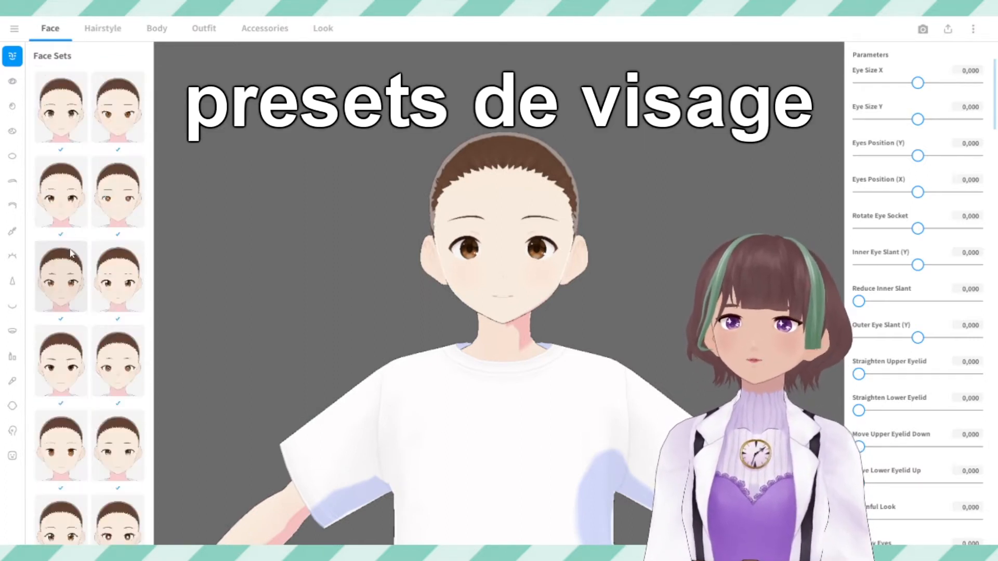
click(122, 121)
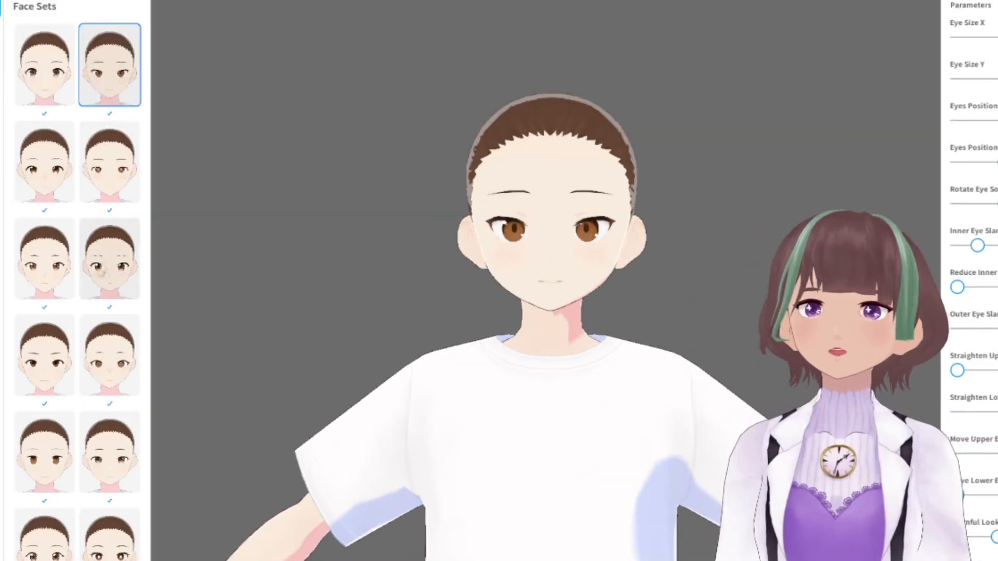
click(101, 270)
click(29, 274)
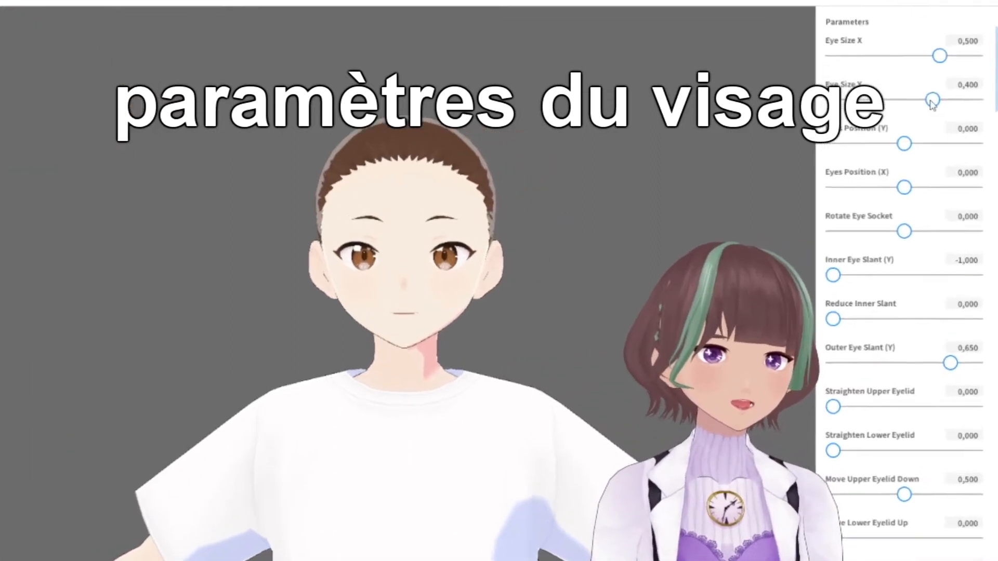
Set the face's Eye Size Y to 0.127 and its Iris Size (X) to 0.053.
drag(941, 119, 903, 93)
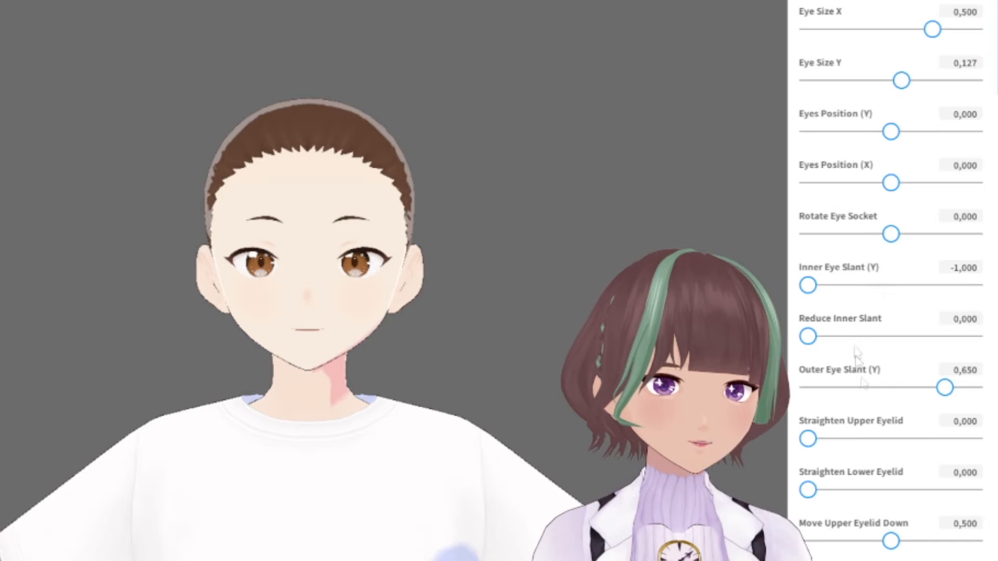
scroll(860, 359, down, 5)
scroll(867, 394, down, 2)
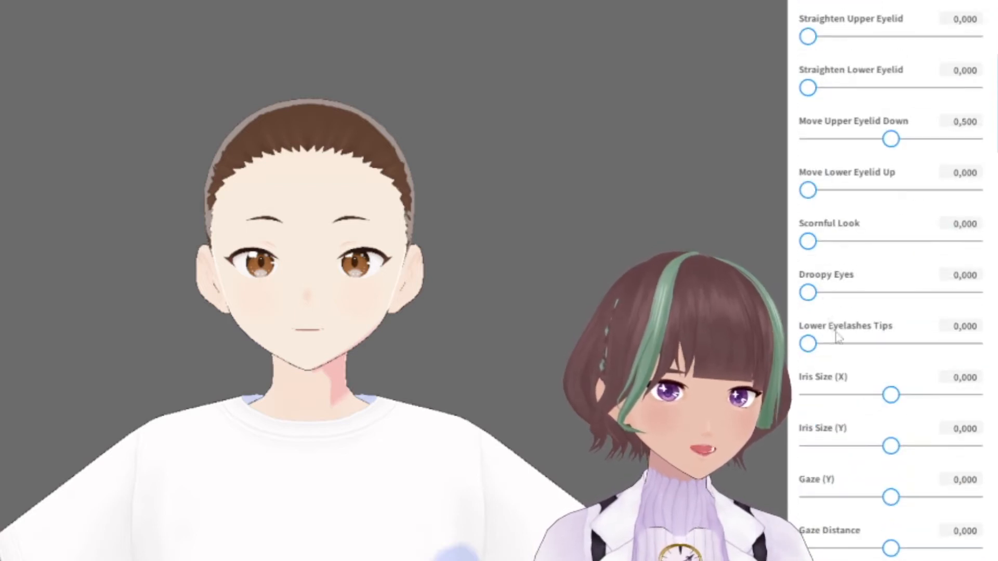
mouse_move(898, 393)
mouse_down()
mouse_move(926, 394)
mouse_move(903, 394)
mouse_up()
Look through the remaining face parameters for the eyebrows, ears, nose, mouth and teeth.
scroll(898, 503, down, 5)
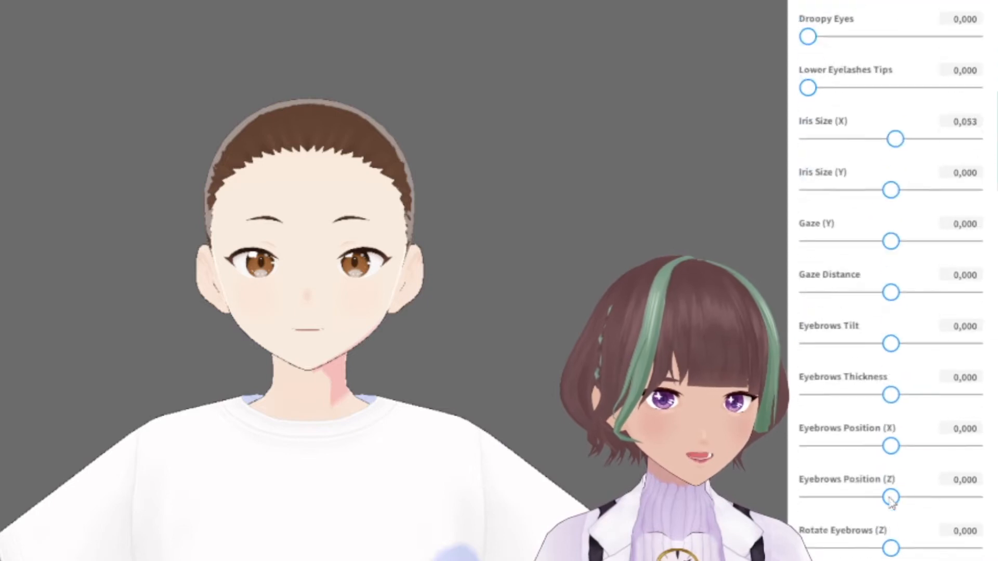
scroll(897, 376, down, 11)
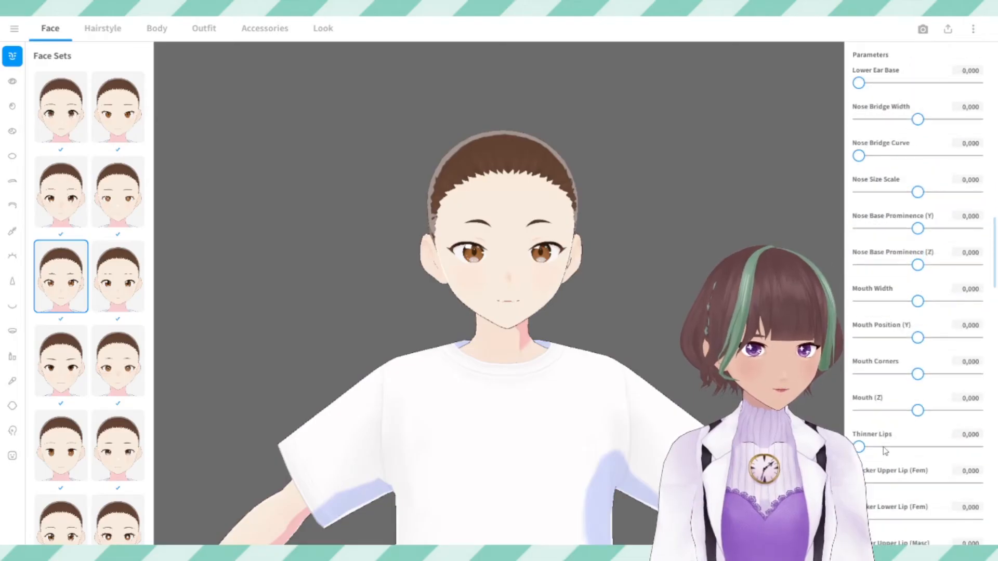
scroll(885, 451, down, 5)
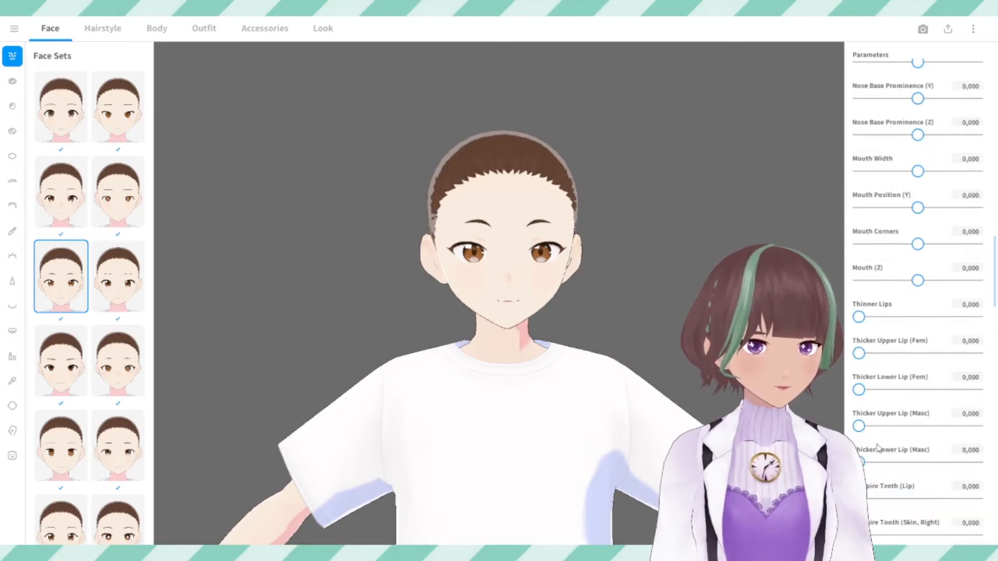
scroll(906, 384, down, 3)
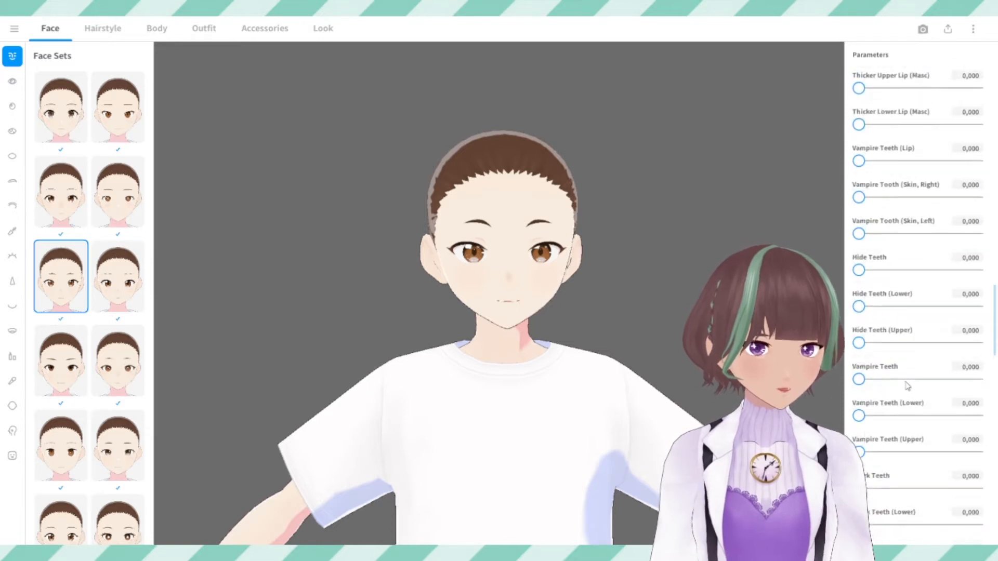
scroll(895, 428, down, 5)
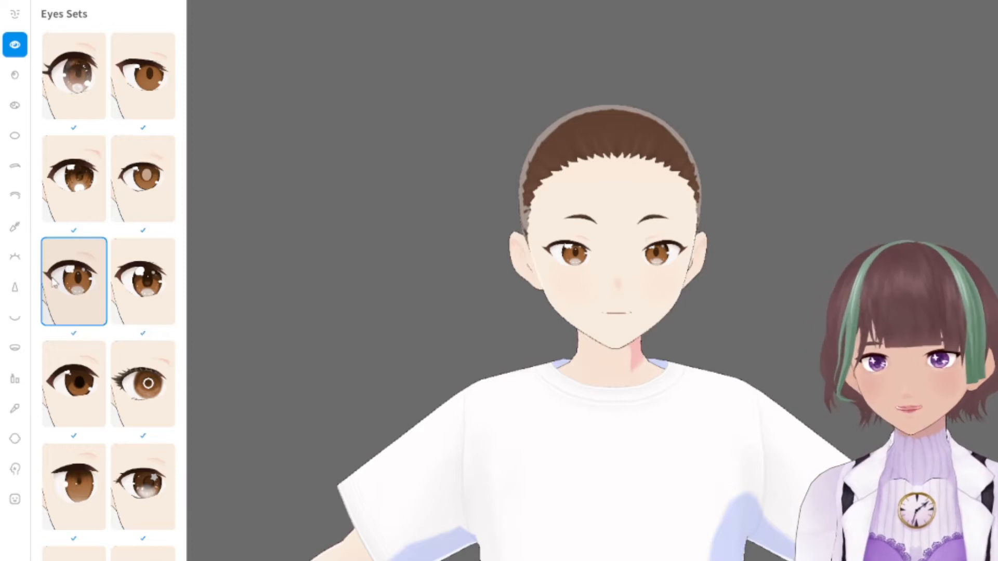
Try the iris presets and apply the one in the second column of the fourth row.
click(16, 77)
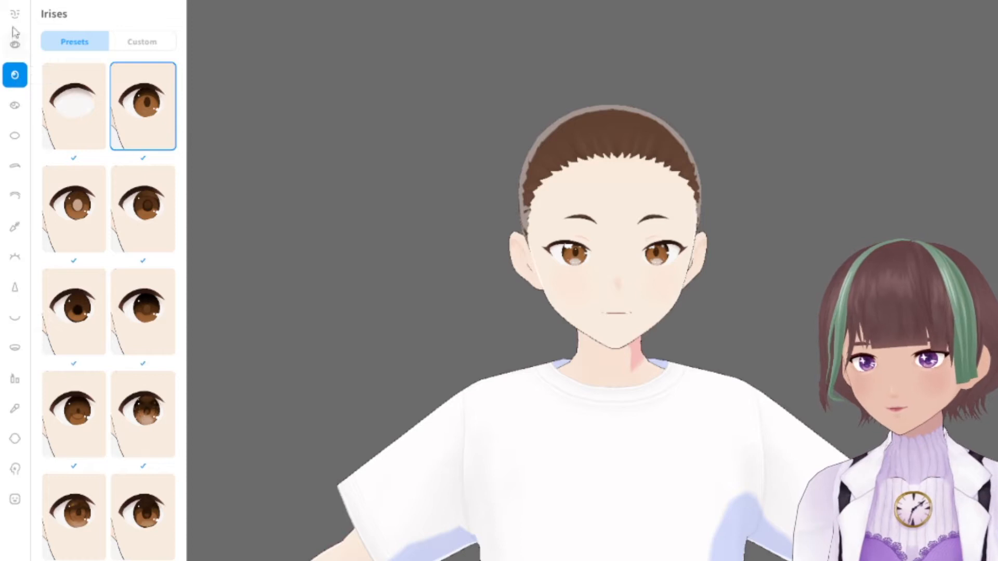
click(155, 213)
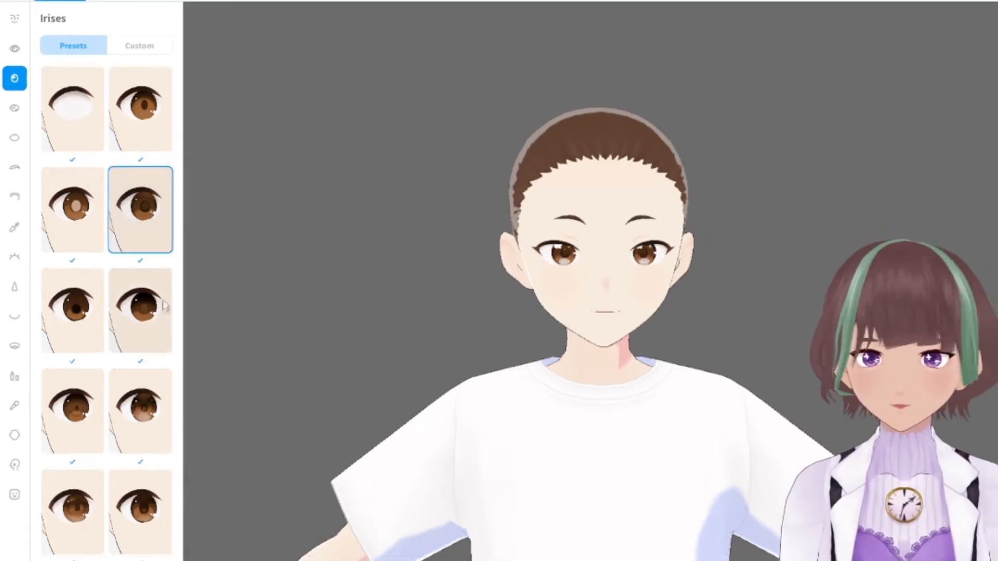
click(139, 403)
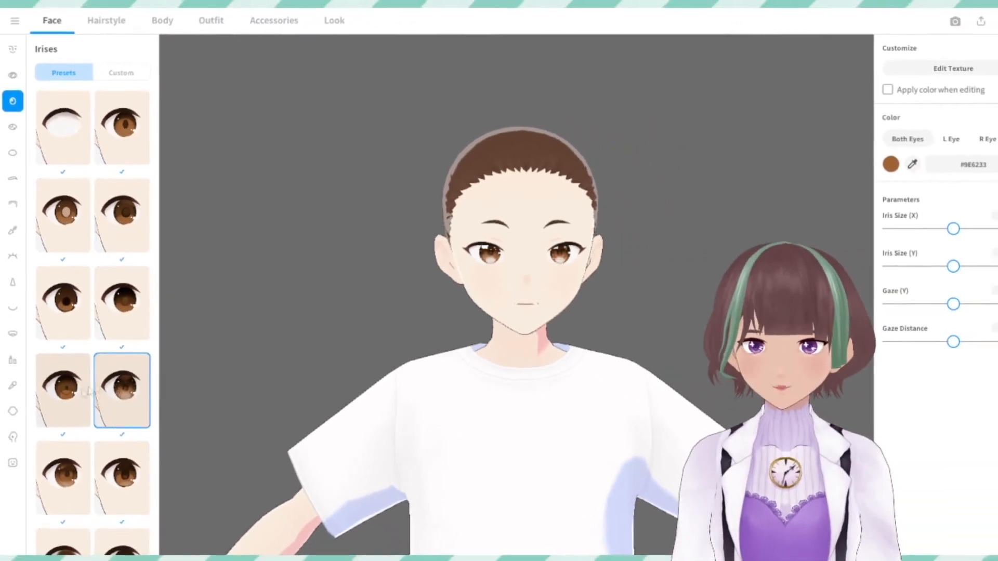
Recolour the irises of both eyes to the muted green #70A77F.
click(861, 167)
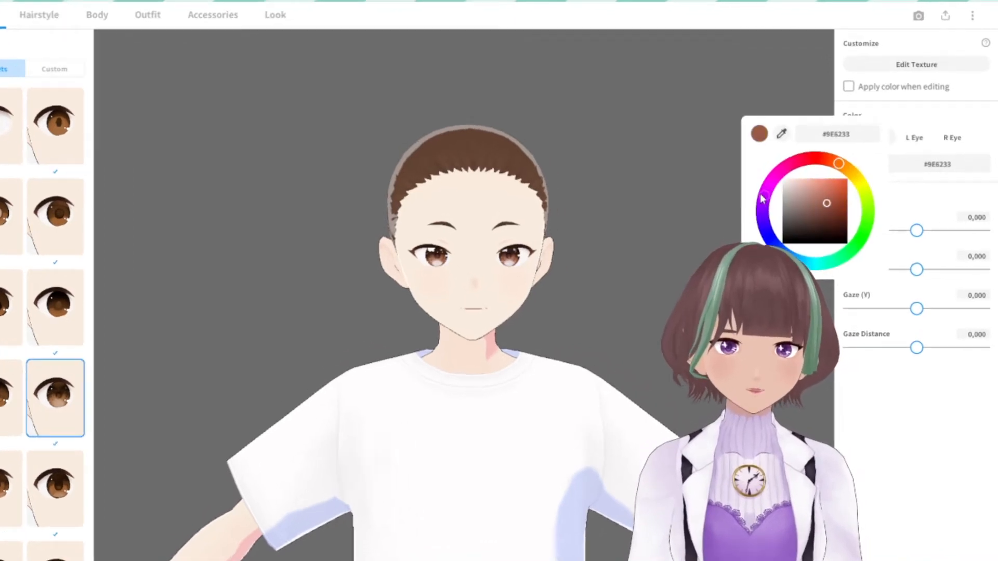
drag(778, 229, 821, 270)
drag(756, 292, 800, 301)
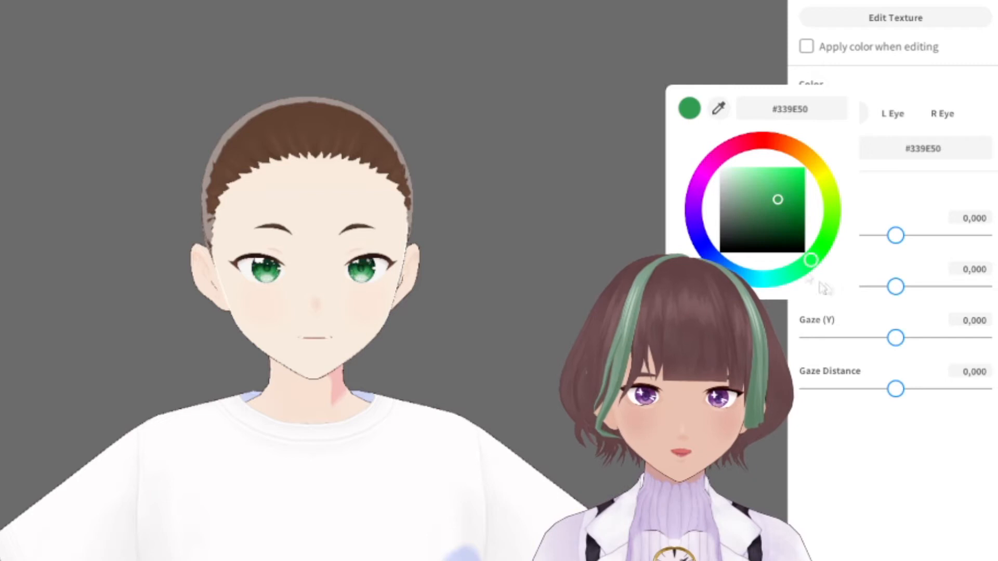
click(770, 182)
drag(734, 187, 747, 197)
click(882, 473)
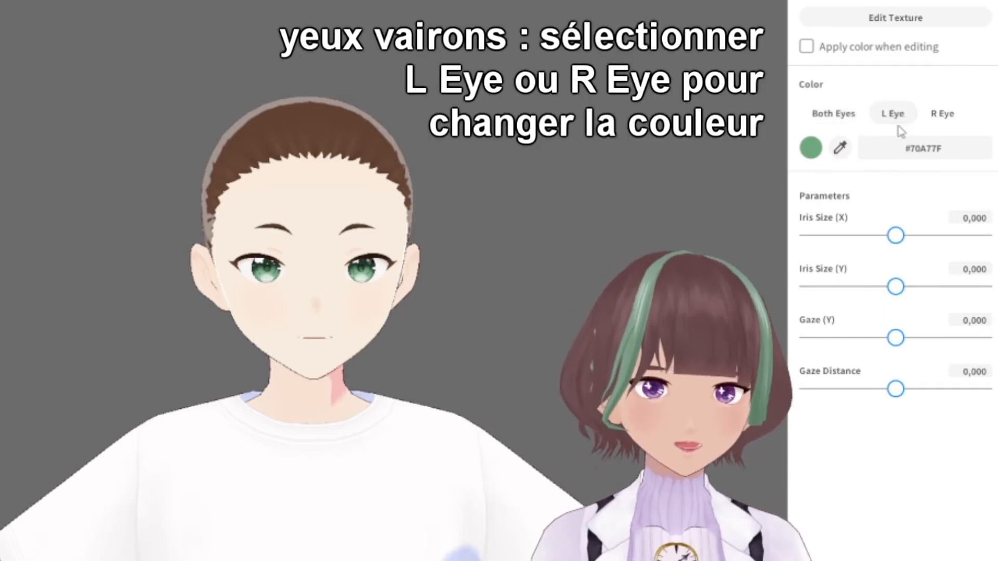
Give only the left eye's iris the grey-blue colour #7097A7 for mismatched eyes.
click(890, 114)
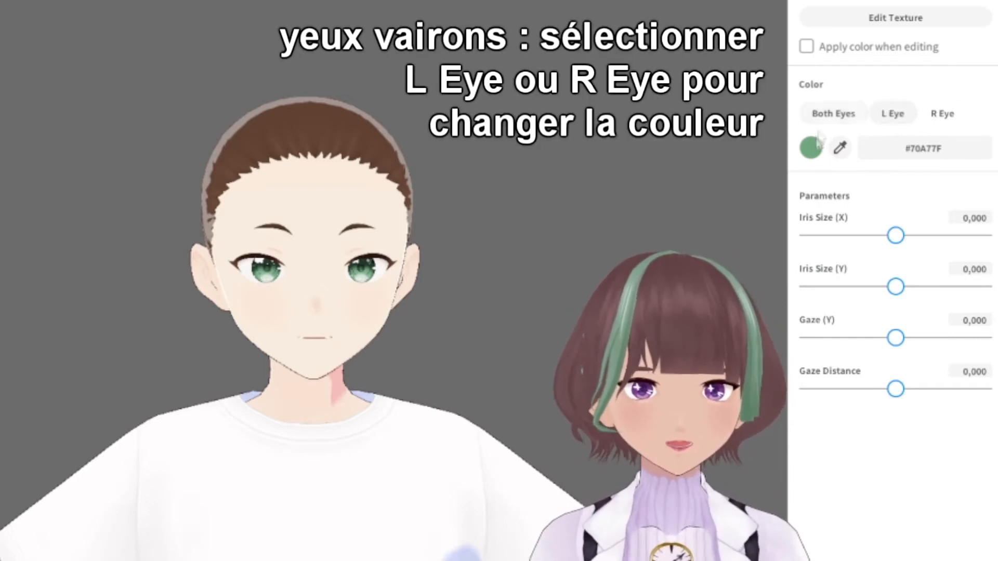
click(811, 148)
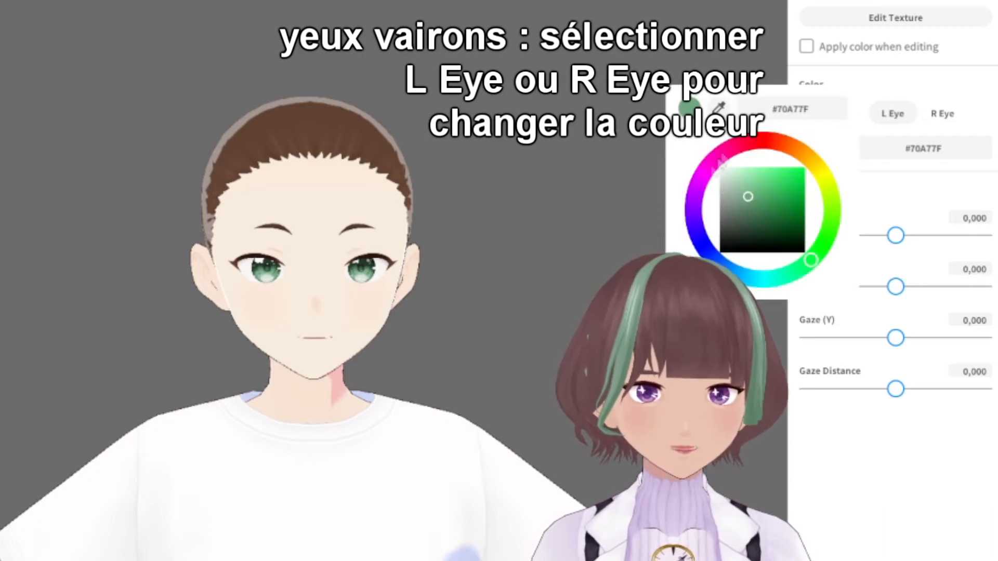
drag(810, 260, 749, 279)
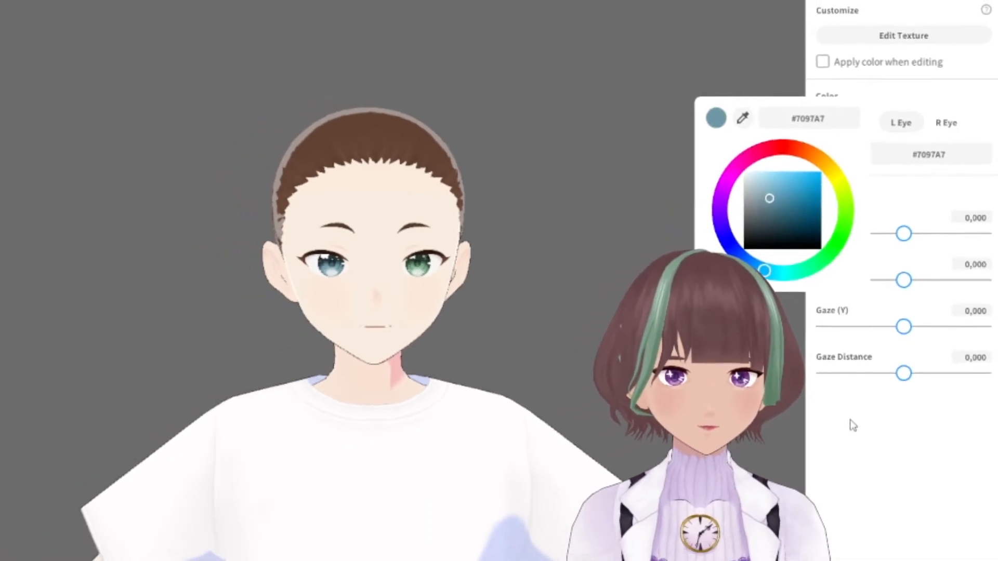
click(850, 431)
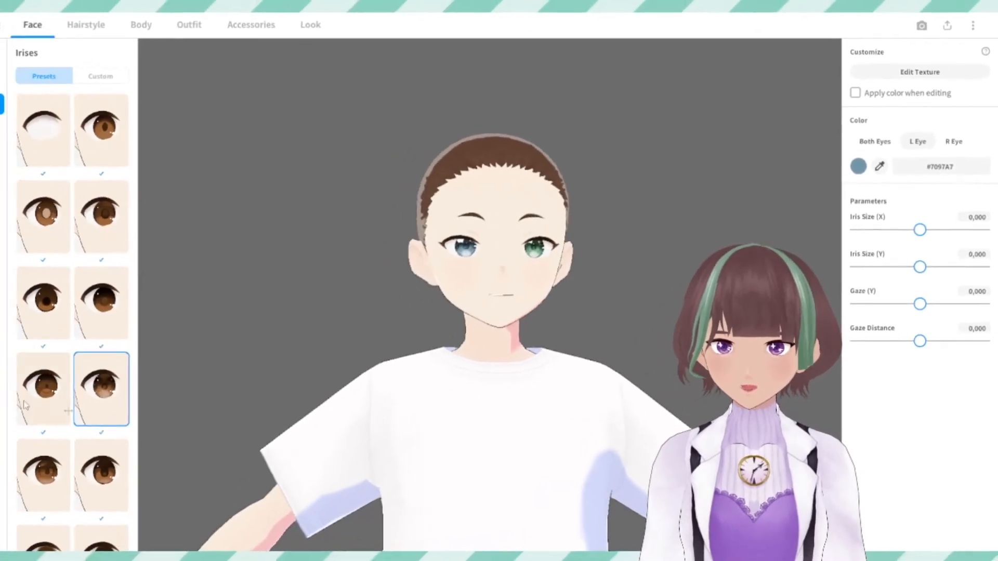
Try several eye highlight presets and apply the four-pointed star highlight.
click(12, 131)
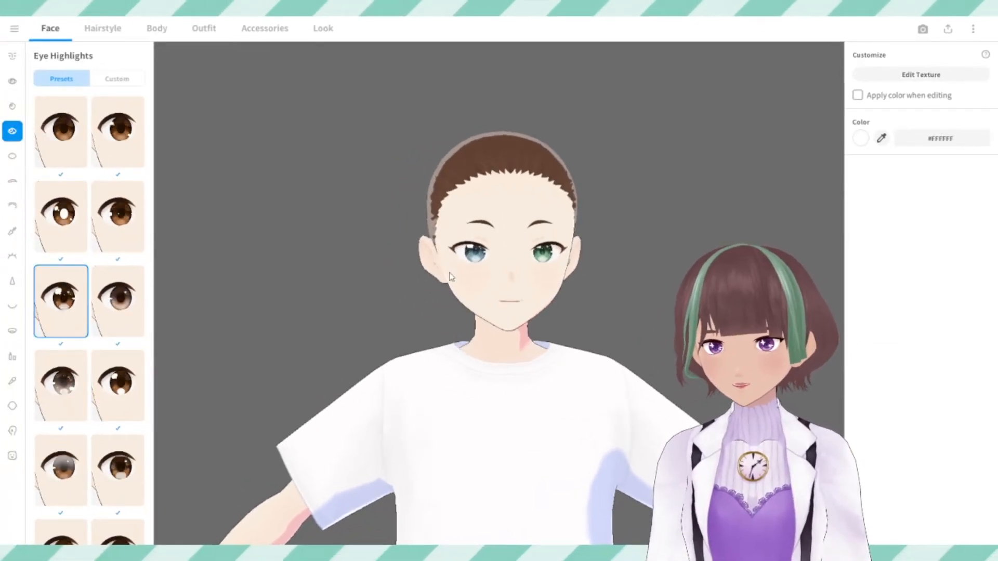
click(73, 229)
click(119, 390)
click(63, 392)
click(116, 457)
scroll(114, 456, down, 2)
scroll(114, 456, down, 5)
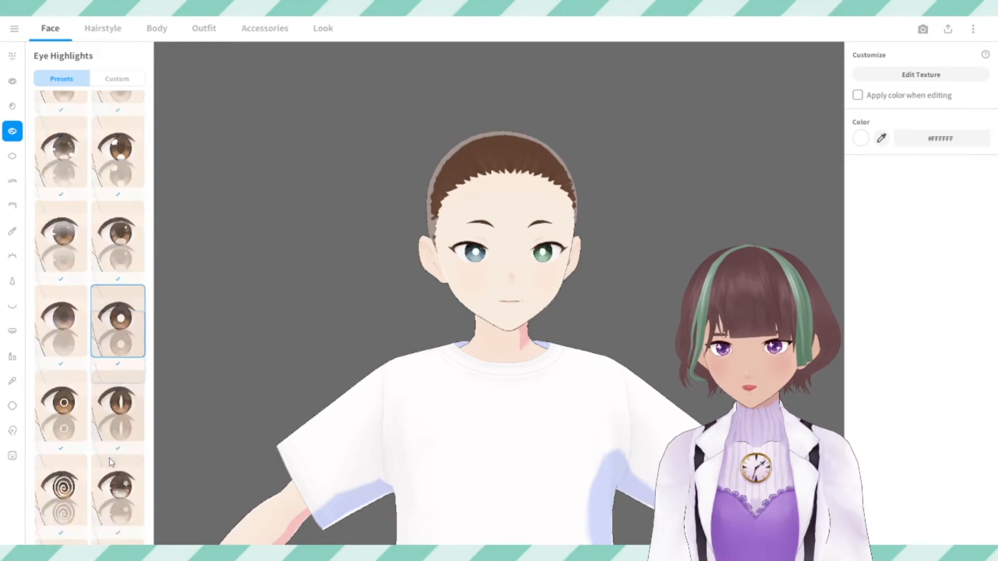
click(119, 335)
click(117, 417)
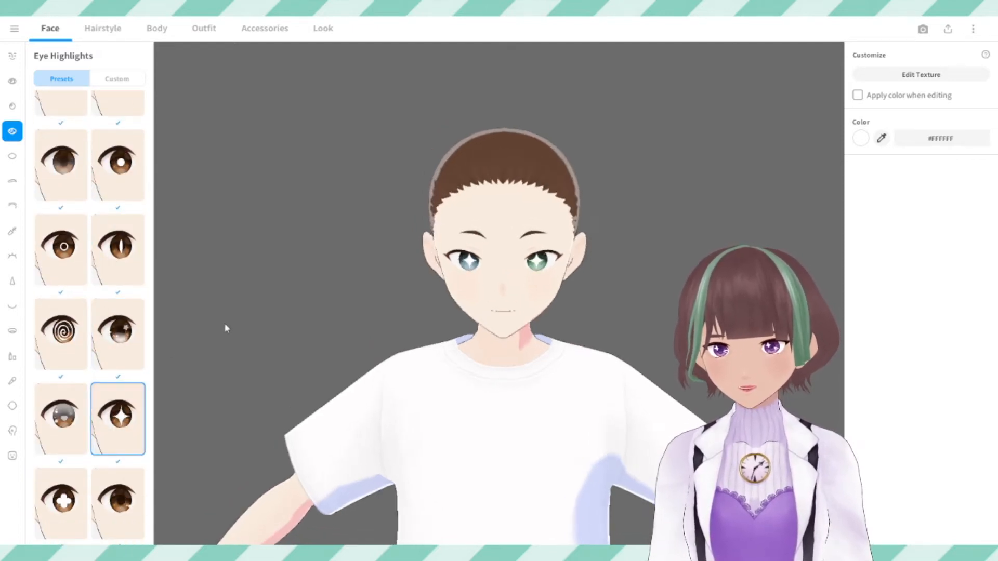
Try the two other sclera presets on the whites of the eyes.
click(13, 156)
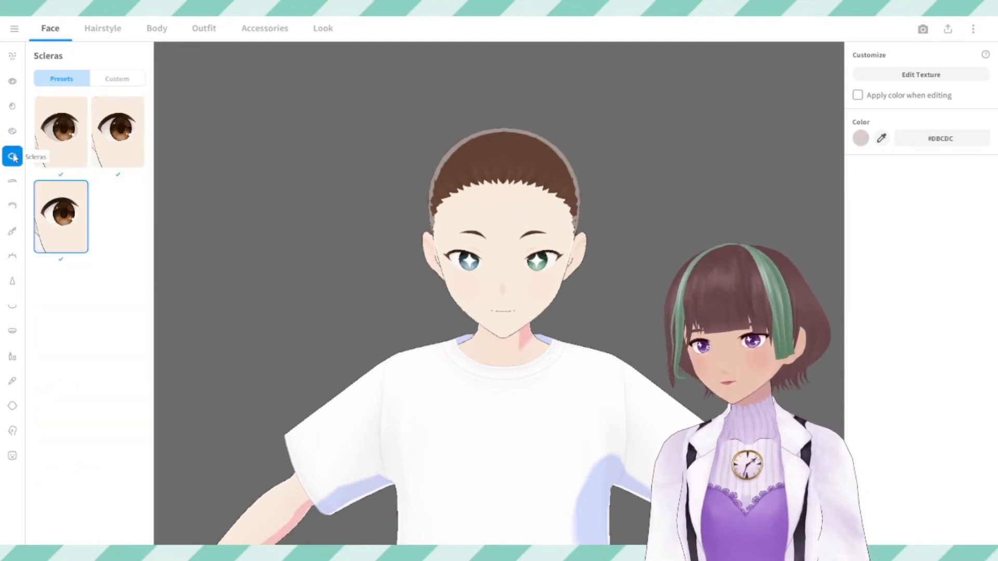
click(129, 136)
click(66, 149)
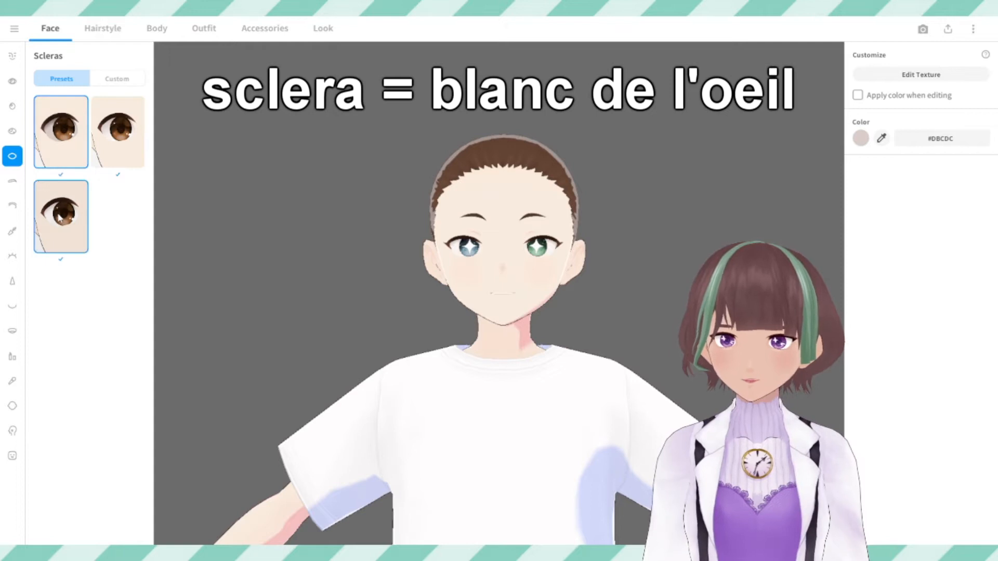
Try the eyebrow presets and apply the thick, nearly straight brows in the first column.
click(12, 181)
scroll(122, 392, down, 5)
click(119, 279)
click(77, 280)
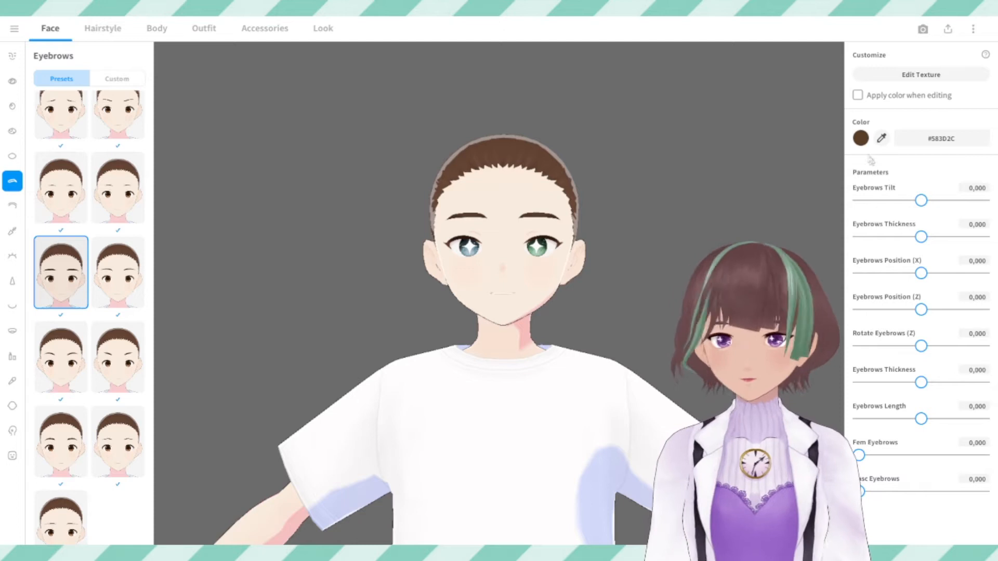
Change the eyebrow colour to the dark purple #452C58.
click(860, 138)
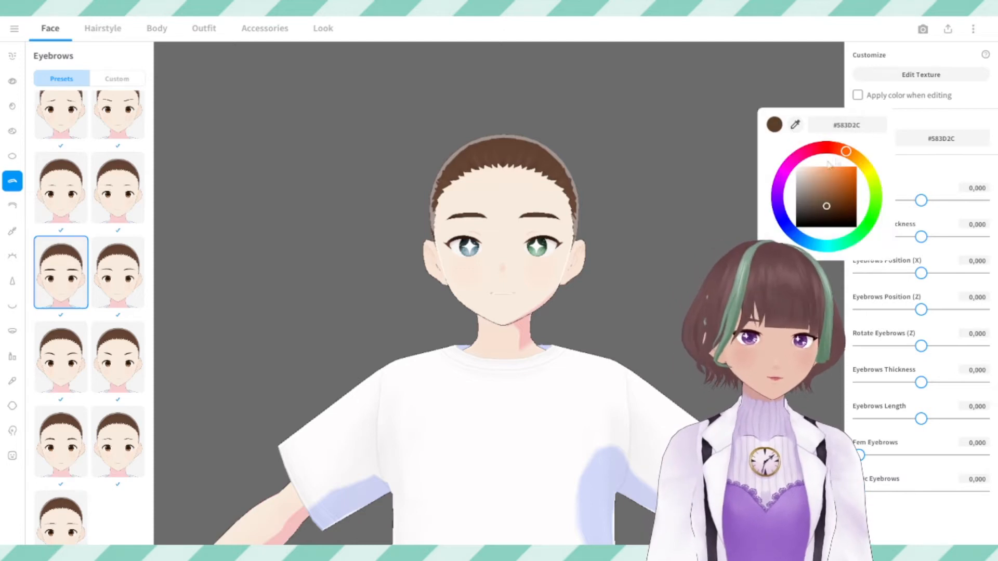
click(792, 234)
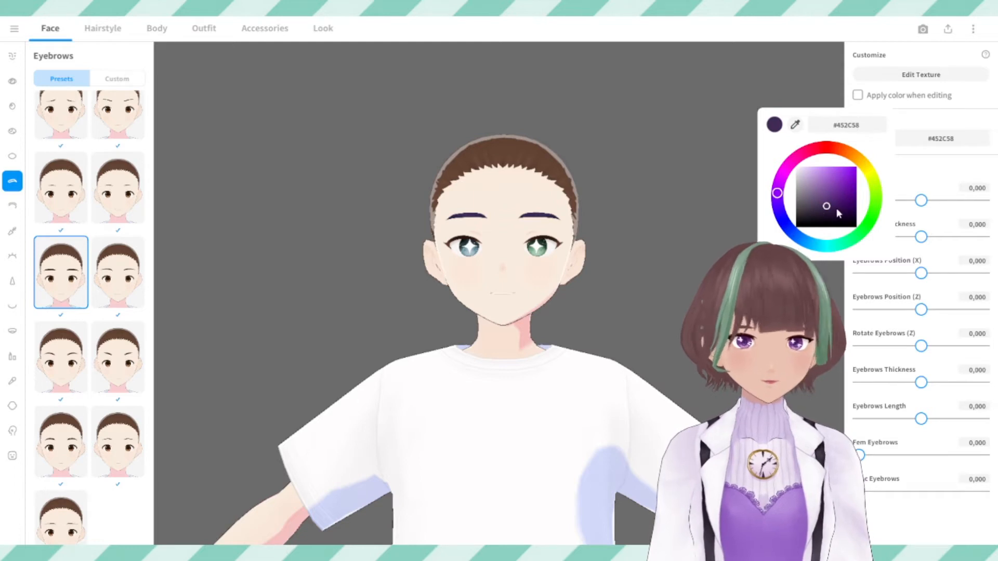
click(17, 210)
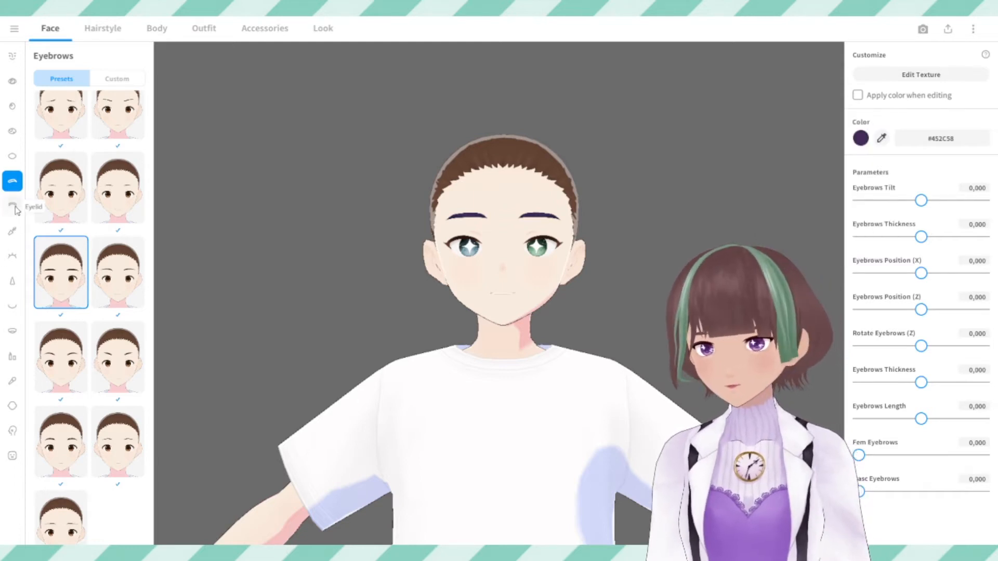
Try other eyelid presets, ending with the first eyelid crease preset after the empty option.
click(11, 208)
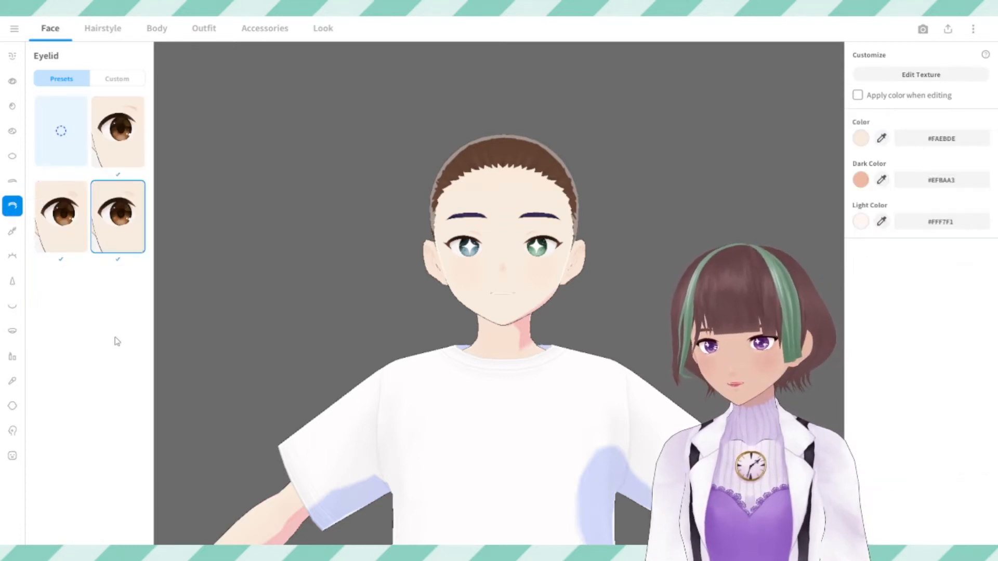
click(61, 216)
click(118, 133)
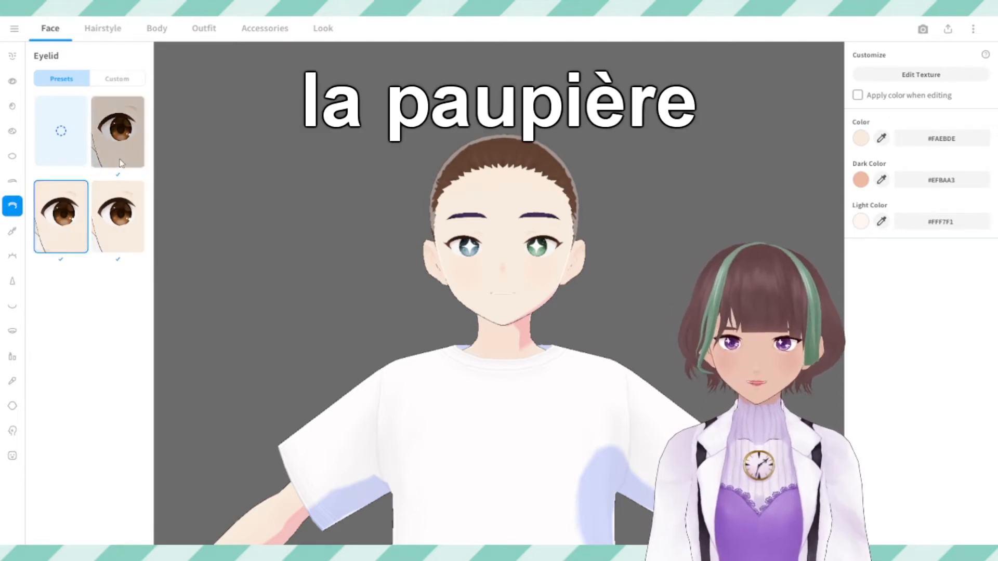
Try eyeliner presets and apply the thick winged one with small lower lashes at the outer corners.
click(12, 232)
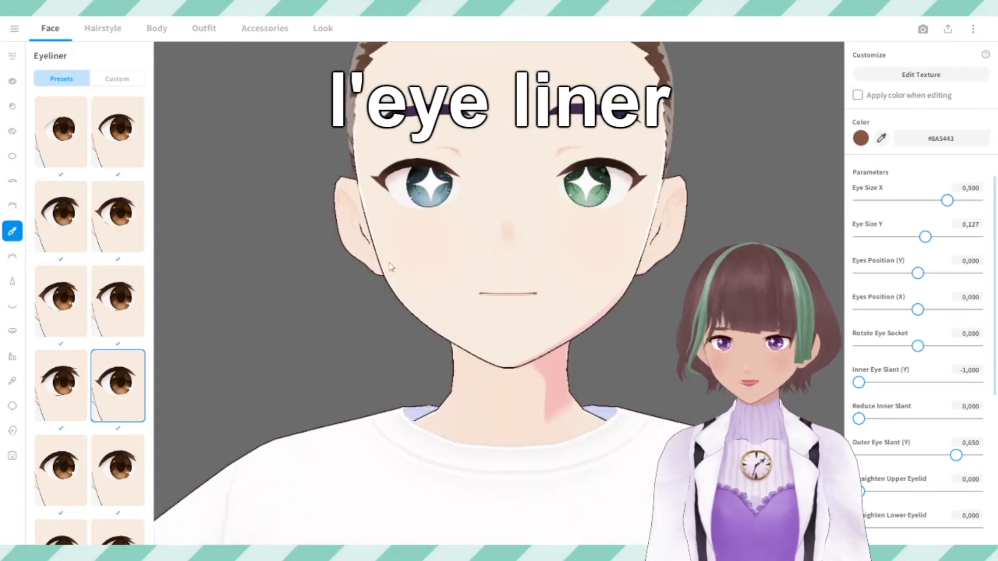
scroll(76, 414, down, 5)
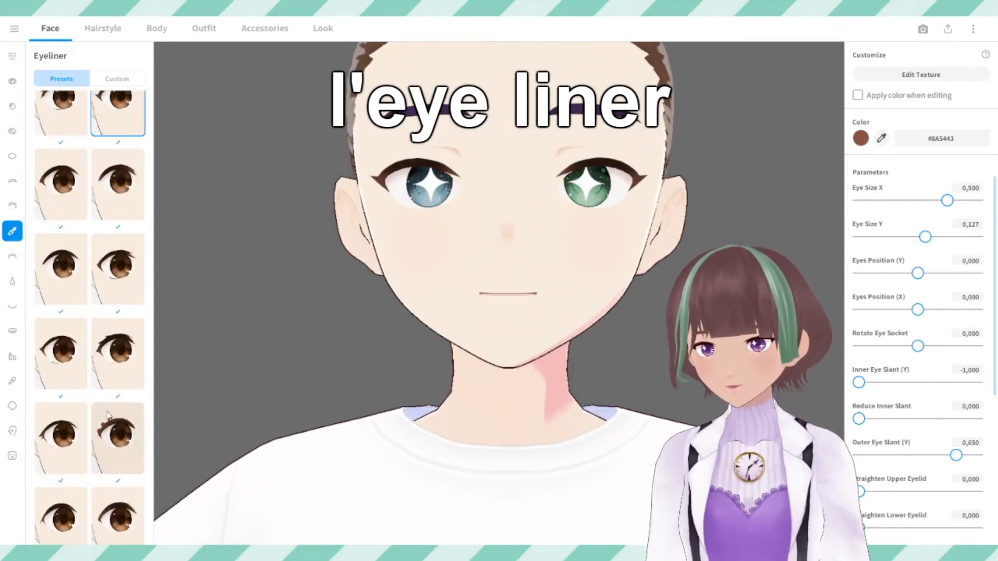
click(108, 247)
scroll(111, 332, down, 3)
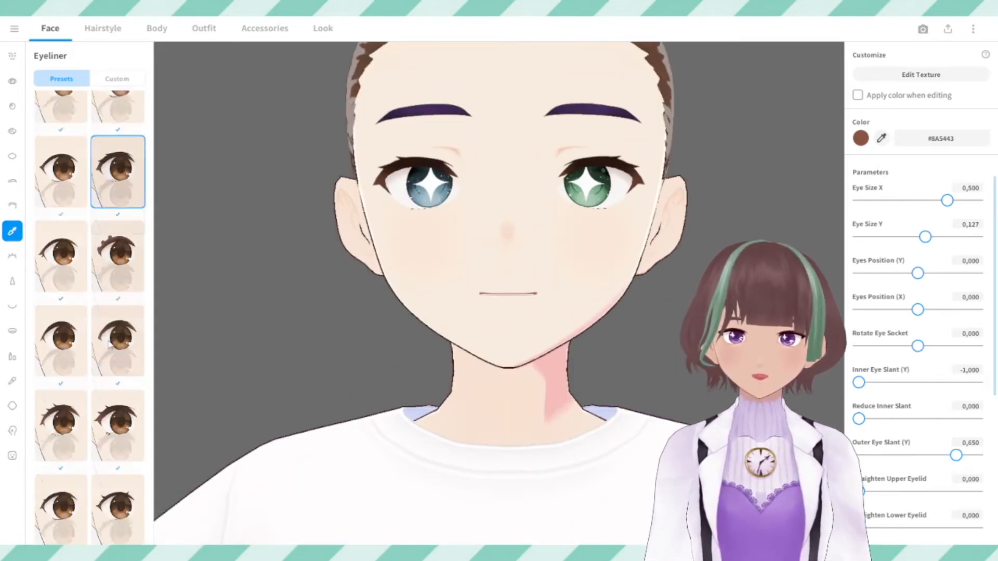
click(119, 416)
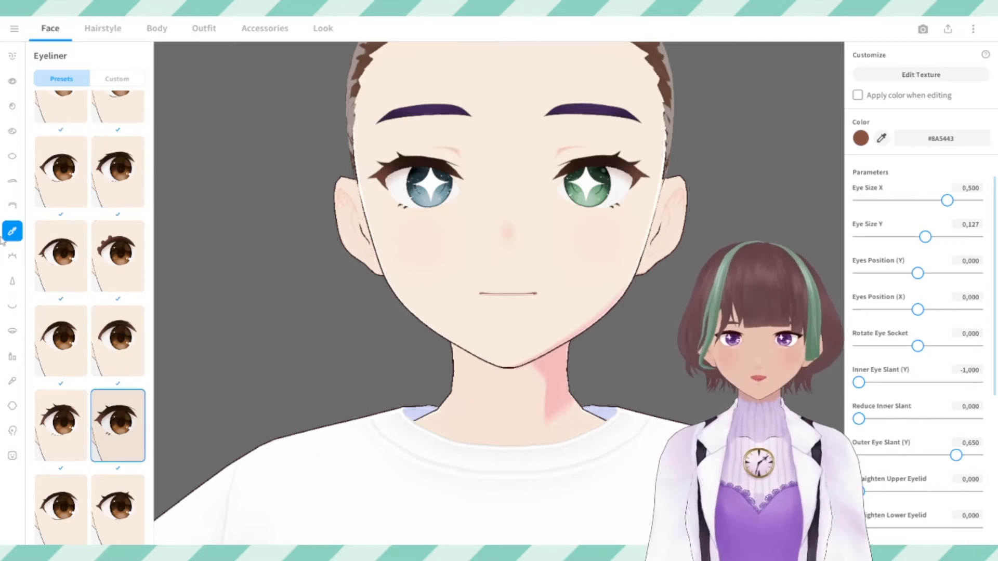
Try the 3D eyelash presets and apply the one with short outer-corner lashes in the second column, just above the longer-lash pair.
click(12, 258)
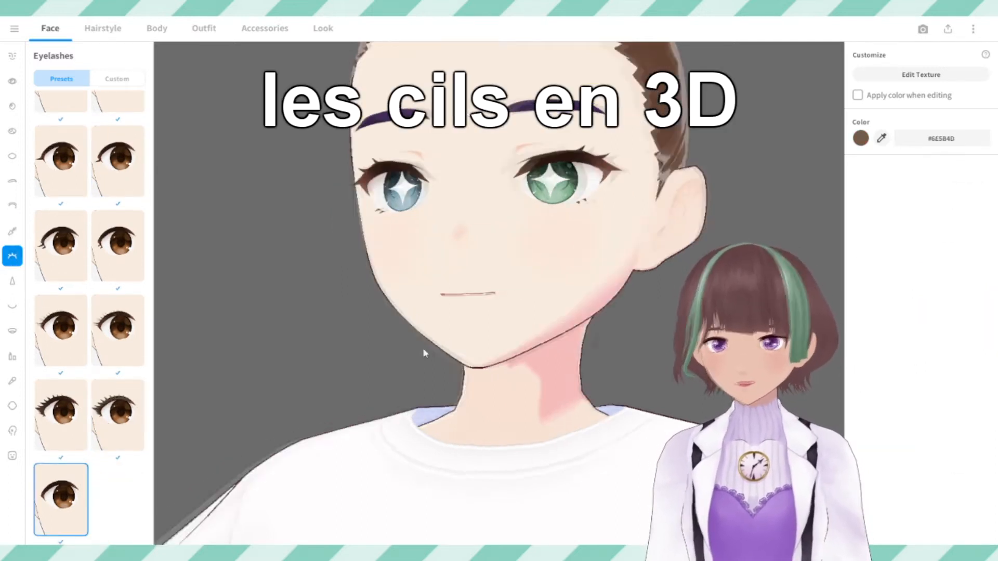
click(70, 262)
click(128, 255)
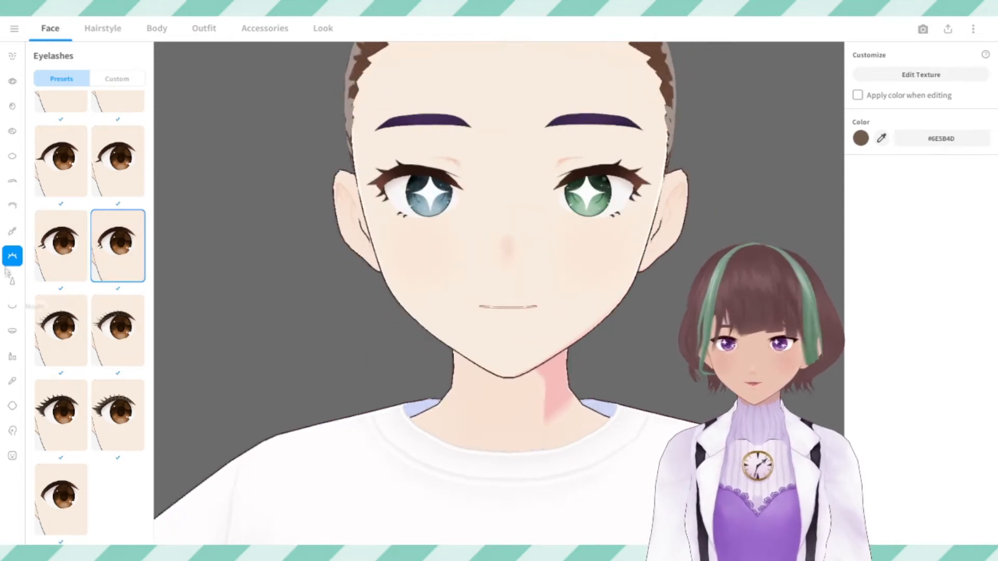
Try several nose texture presets and apply the first one in the third row, with a light highlight on the nose tip.
click(13, 281)
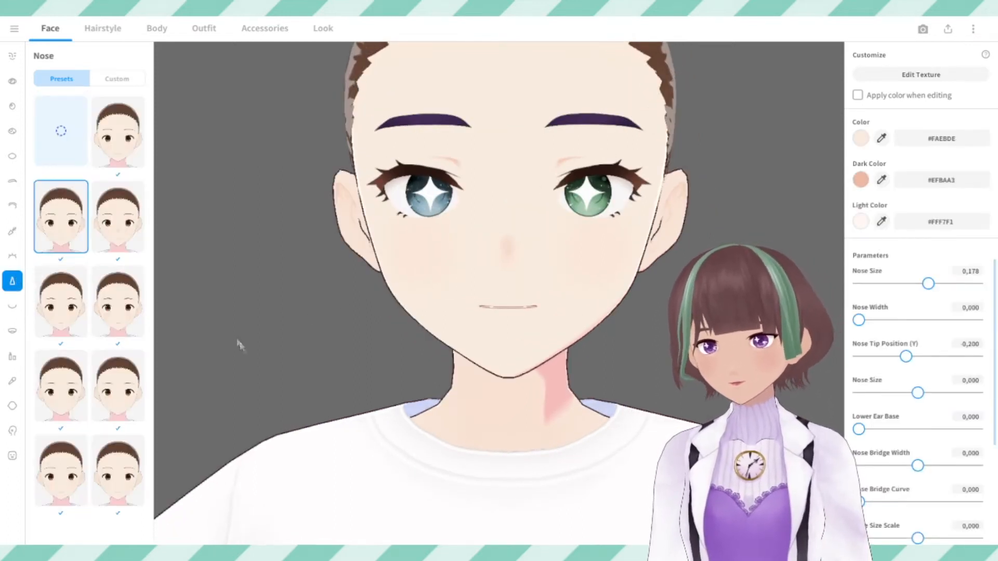
click(118, 218)
click(117, 301)
click(68, 314)
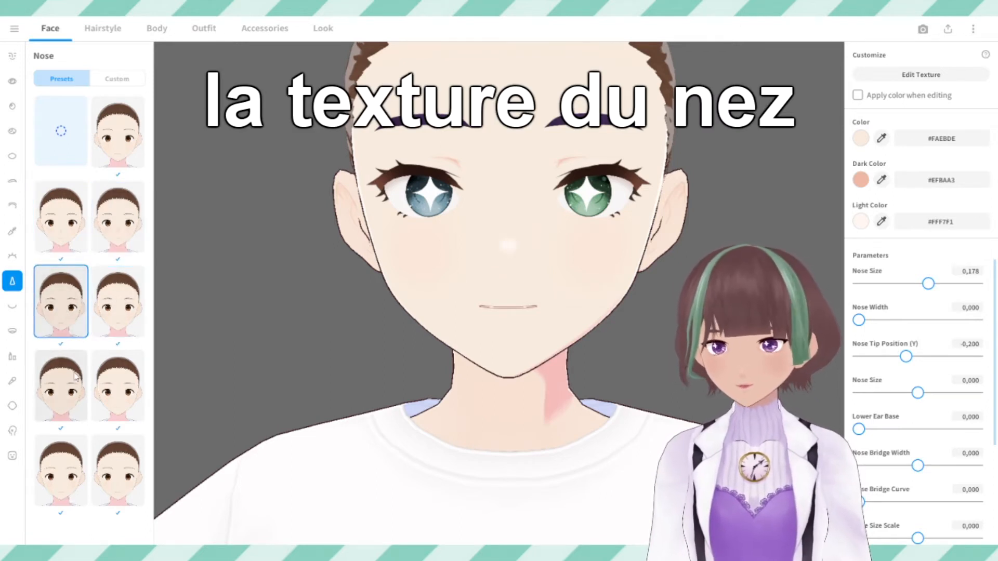
Try the mouth presets, apply the first one in the second row, and look through the mouth parameters.
click(12, 306)
click(106, 234)
click(66, 306)
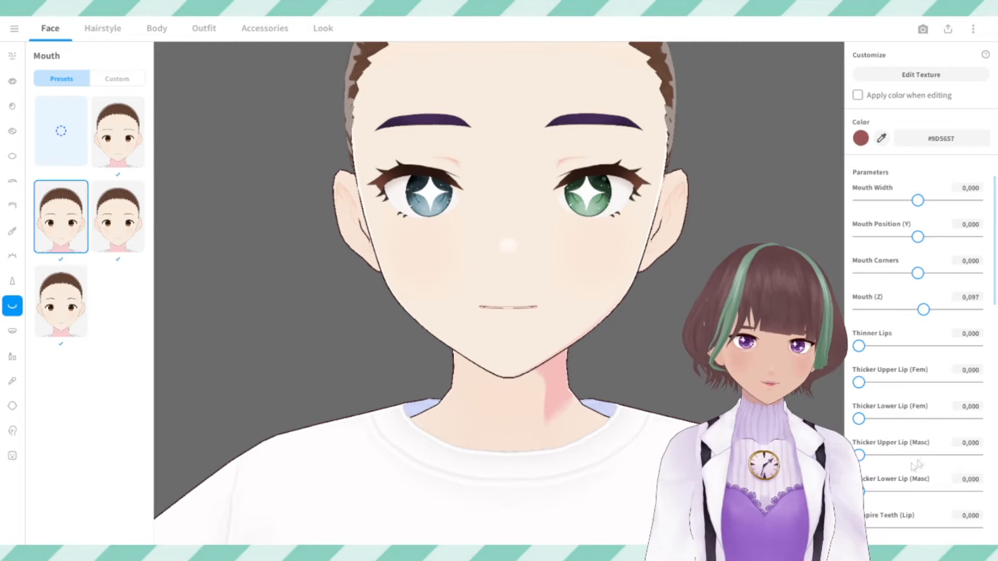
scroll(892, 402, down, 2)
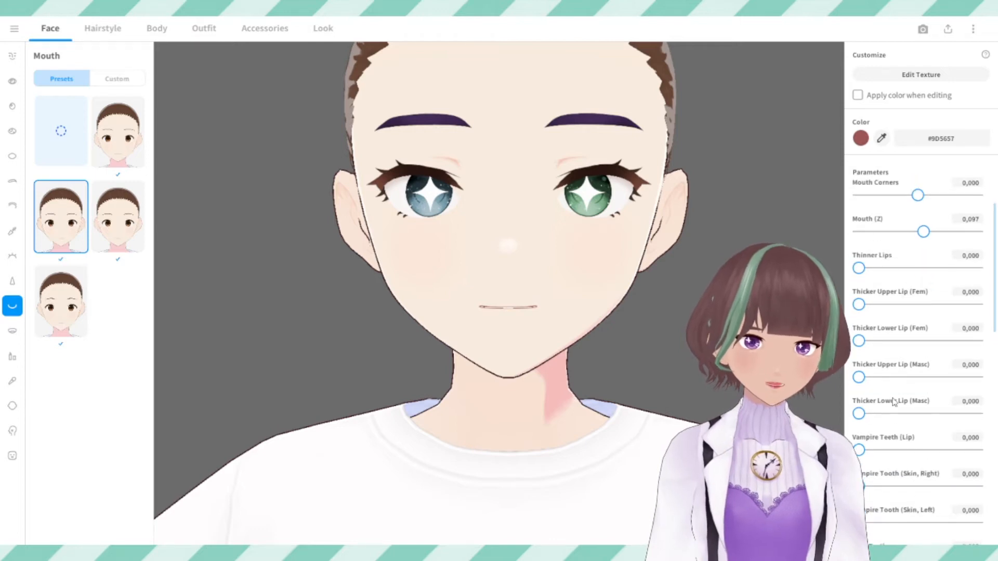
Preview the face with the A expression so the inside of the mouth can be seen.
click(13, 335)
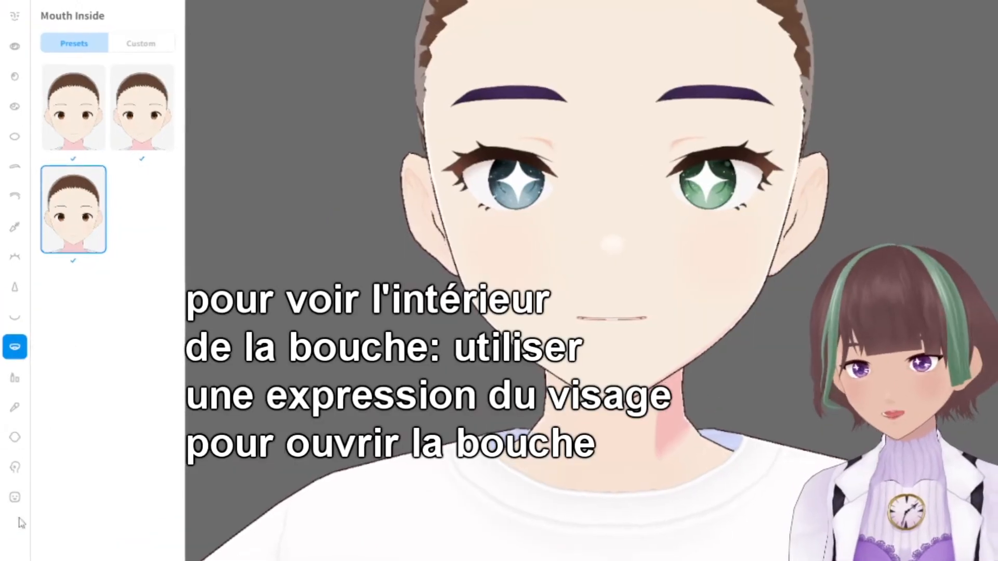
click(15, 497)
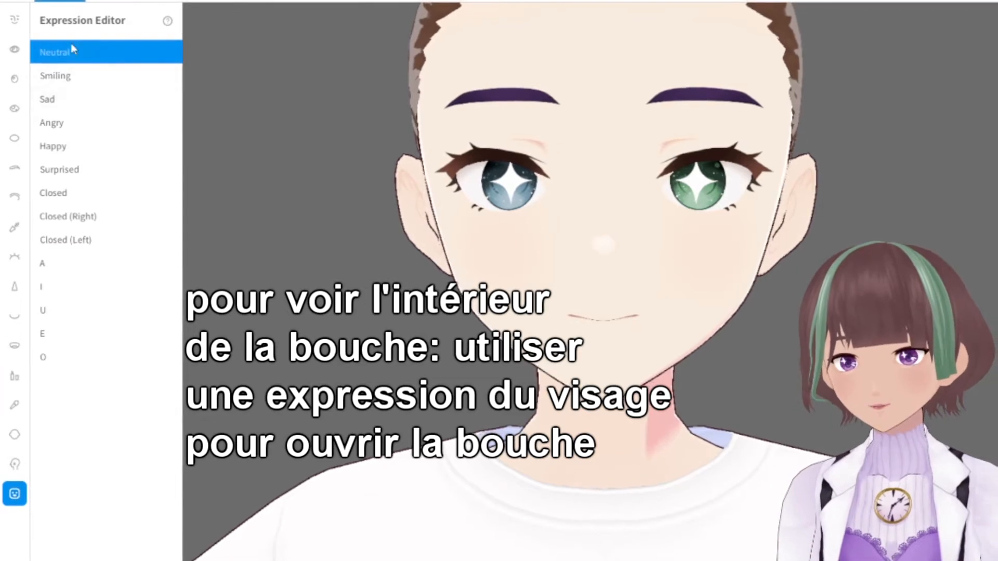
click(76, 269)
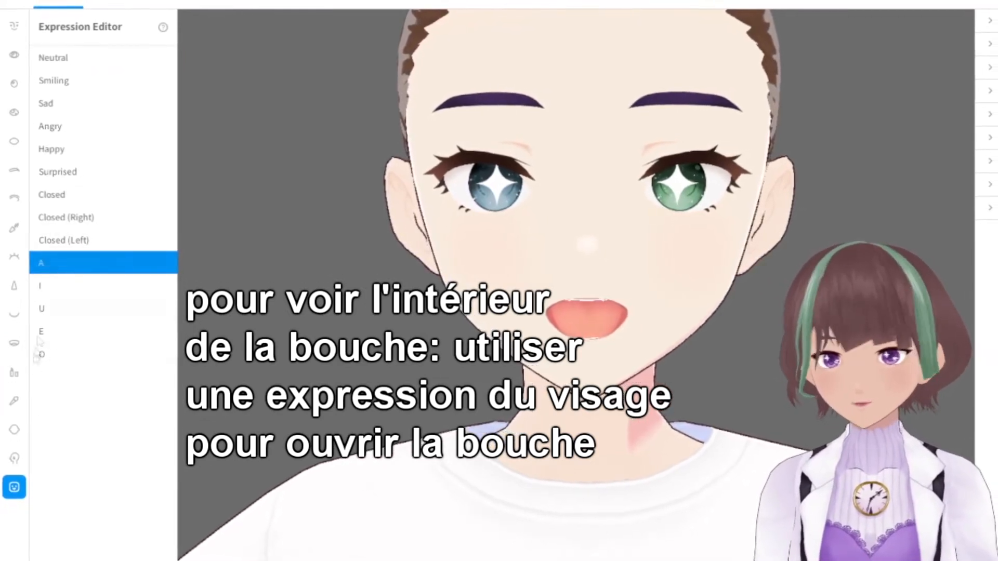
Try the mouth interior presets on the open mouth, ending with the third one in the second row.
click(14, 344)
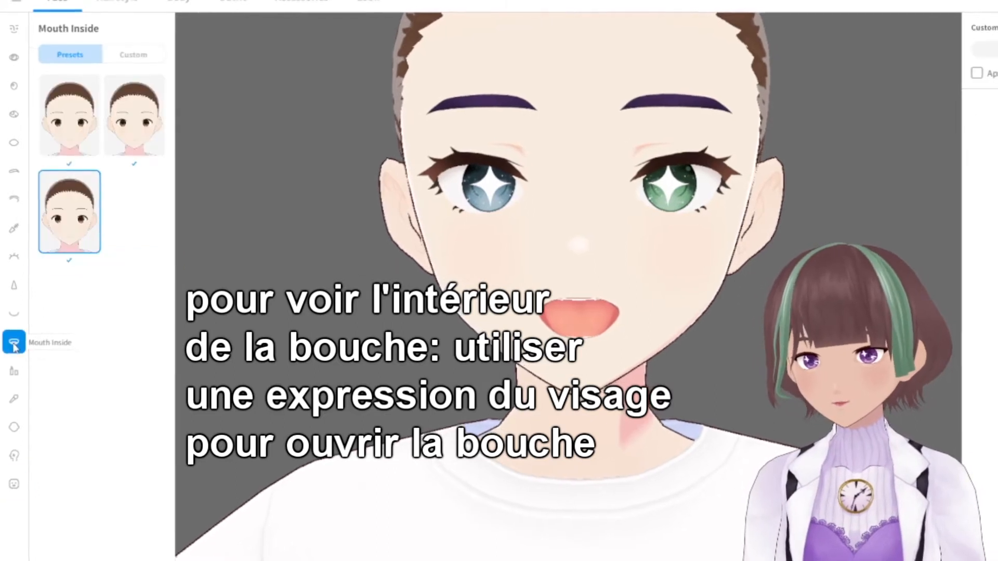
click(70, 127)
click(139, 122)
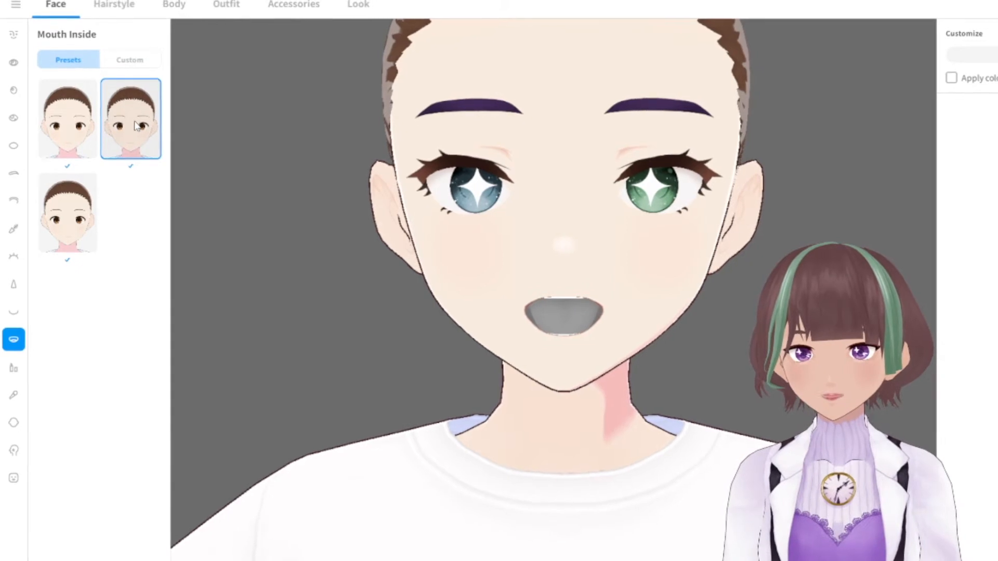
click(87, 211)
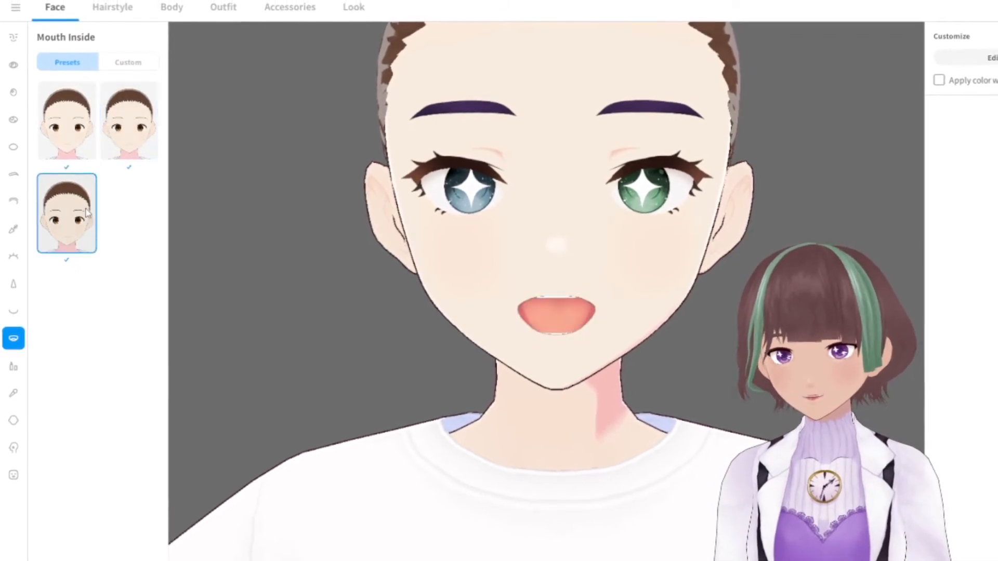
Set the facial expression back to Neutral and return to the mouth interior settings.
click(13, 366)
click(13, 471)
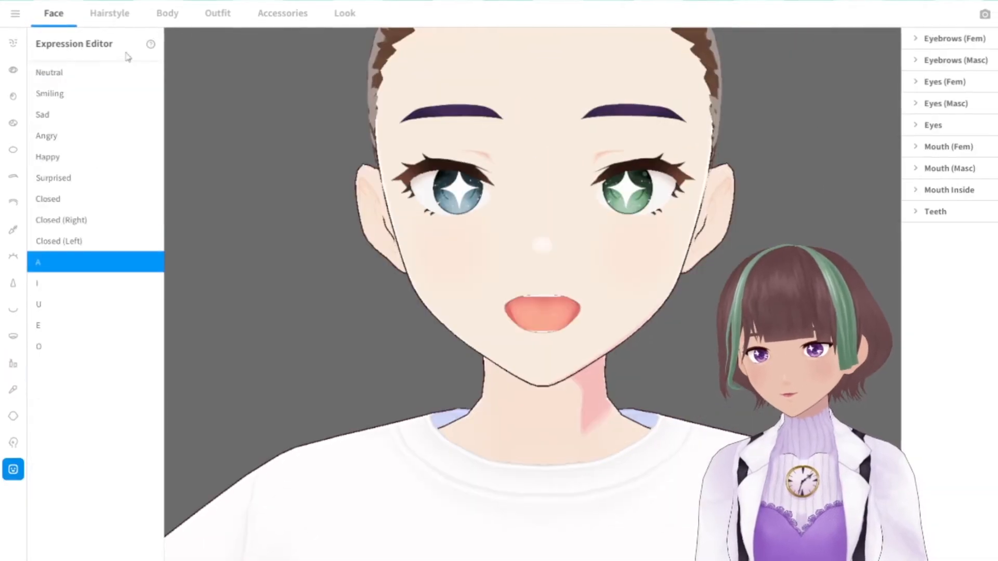
click(58, 72)
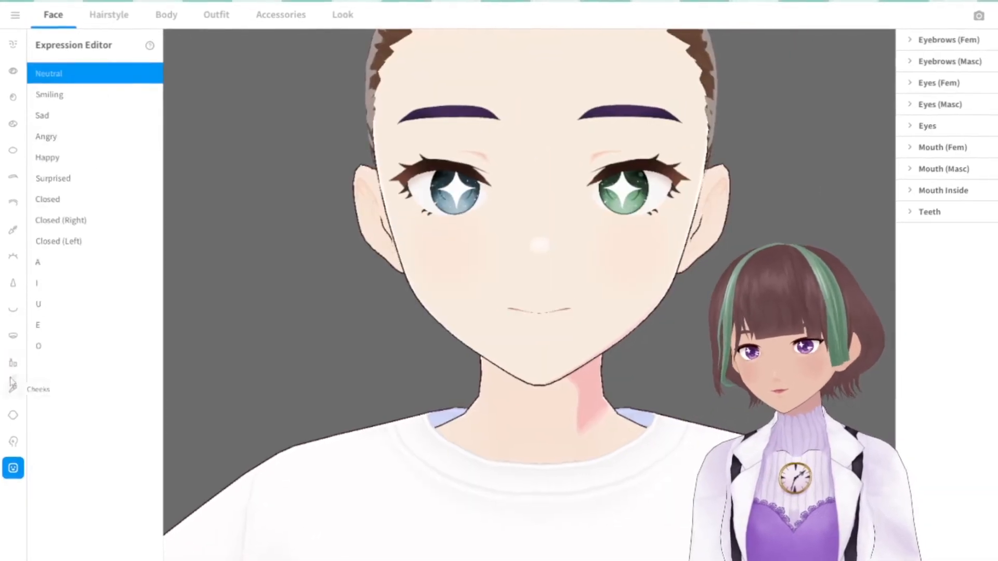
click(12, 337)
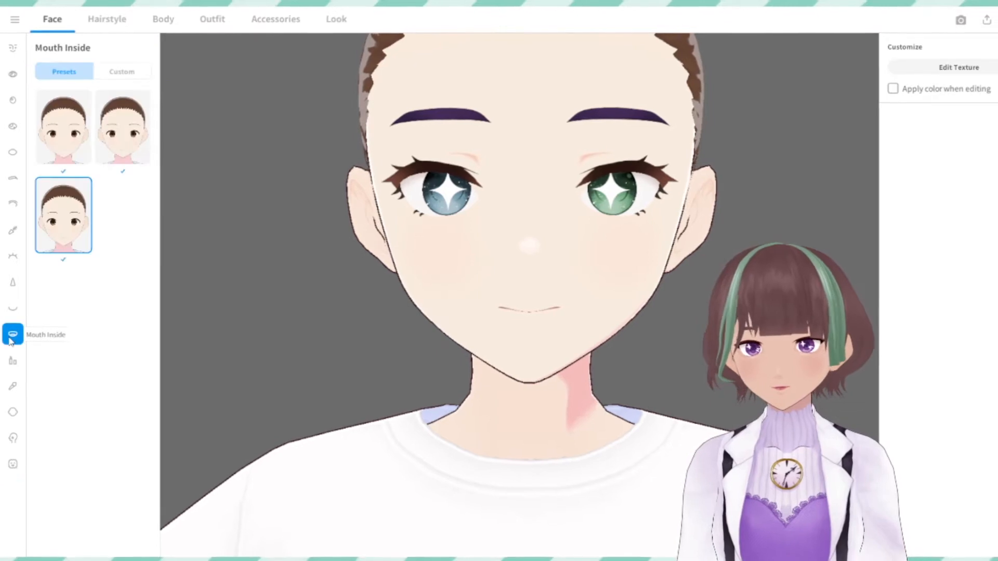
Apply the first lips preset in the second row and change the lip colour to the pink #EA5F8D.
click(13, 361)
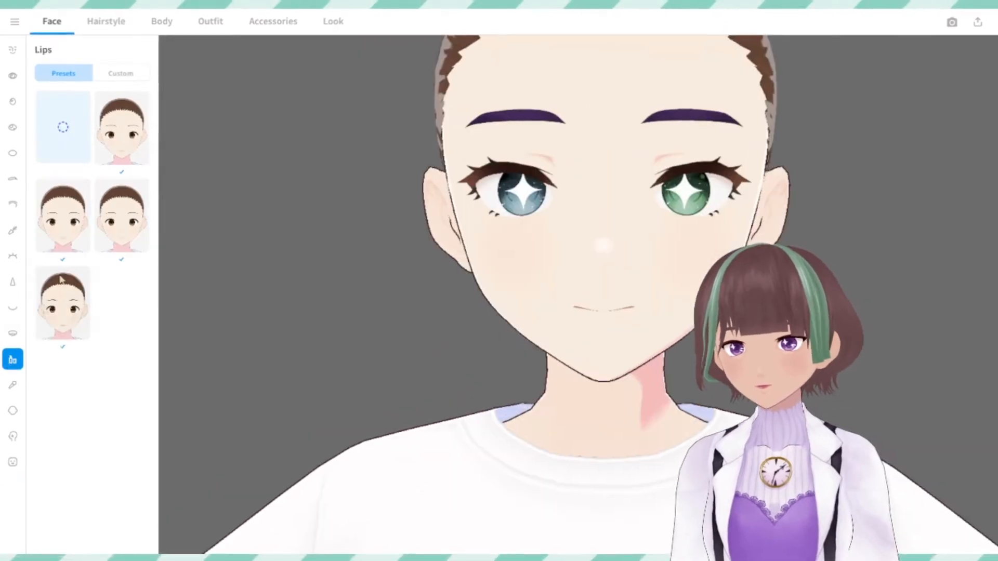
click(72, 222)
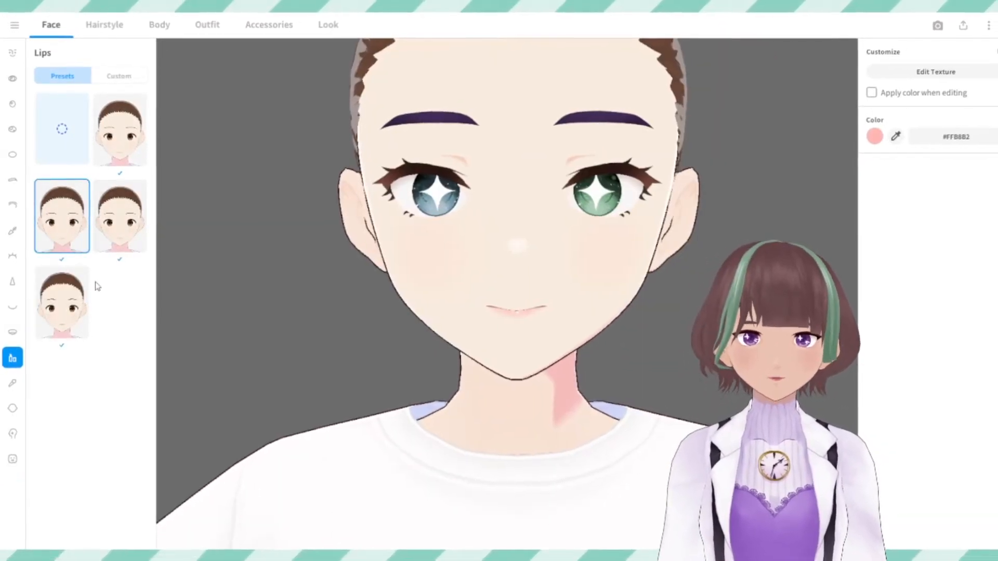
click(864, 138)
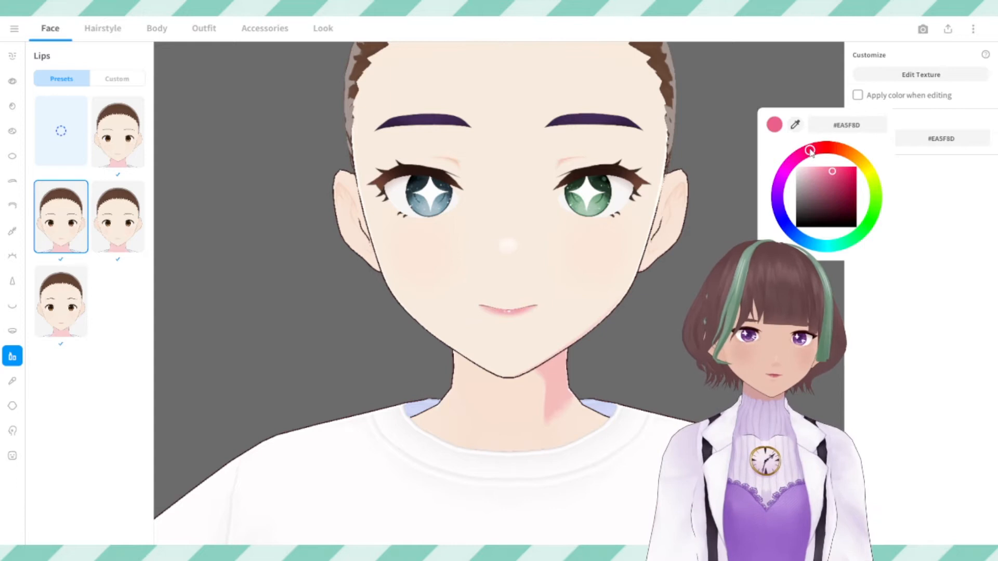
click(15, 383)
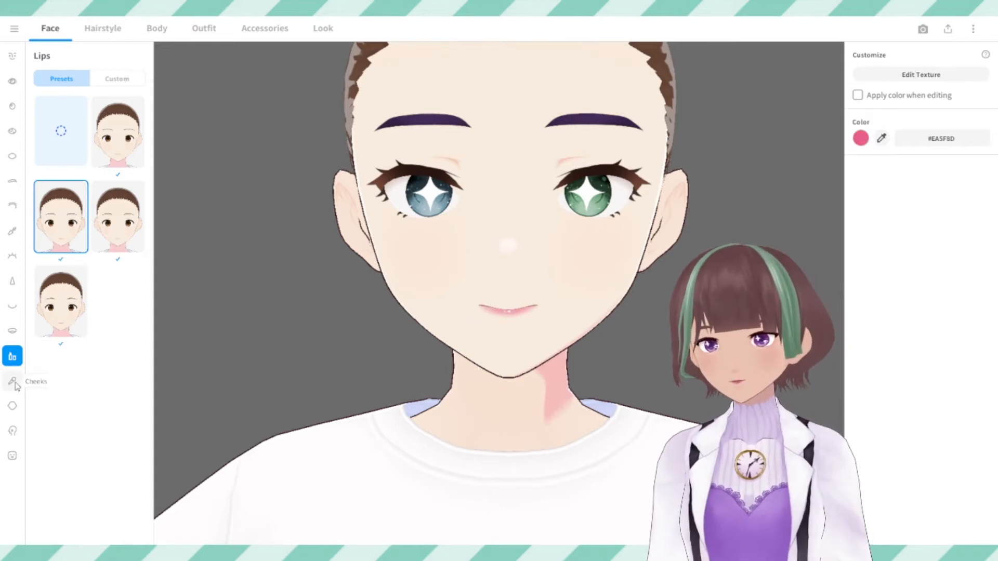
Apply the first cheek blush preset in the second row and change its colour to the terracotta #CA7D60.
click(12, 384)
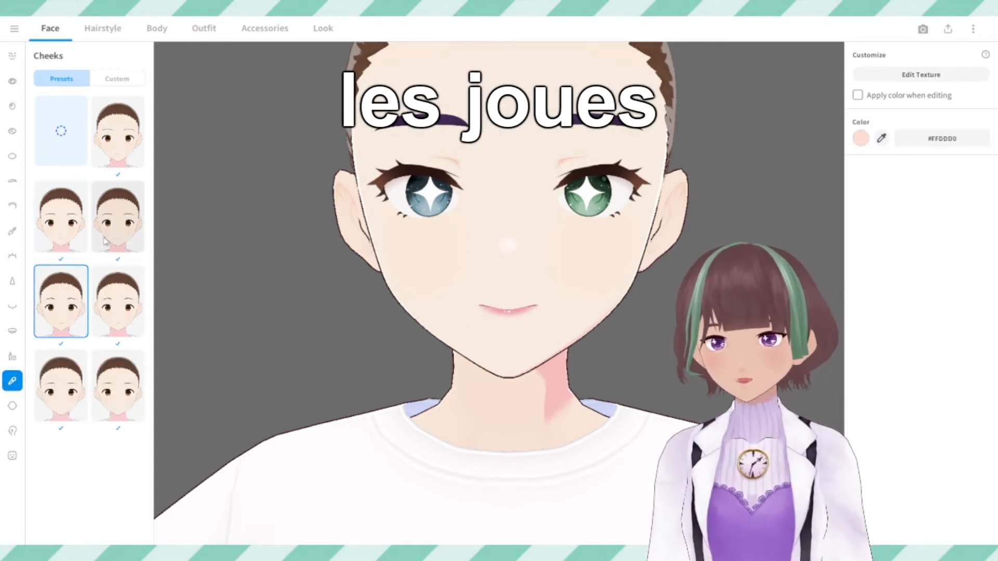
click(61, 245)
click(860, 139)
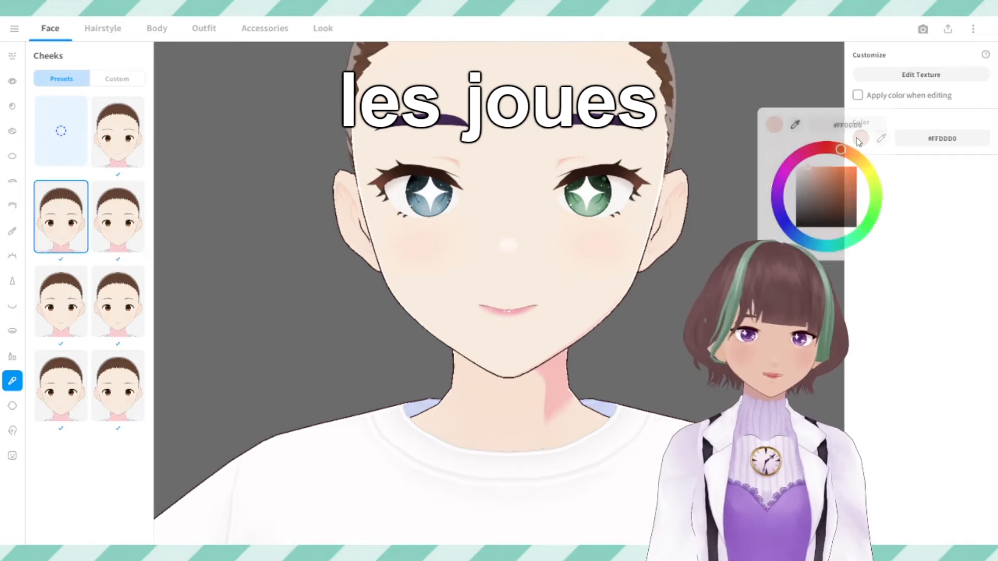
click(832, 181)
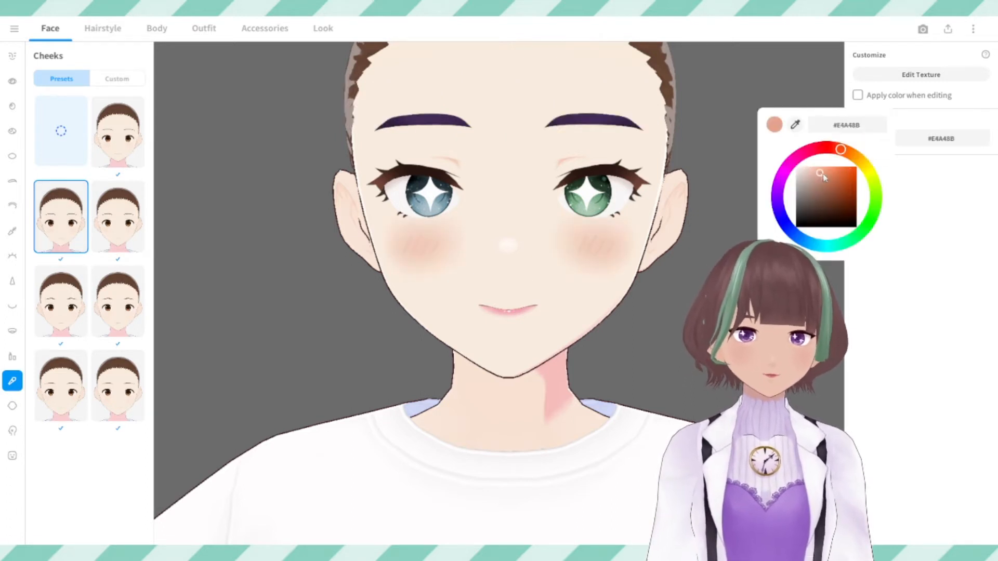
click(105, 220)
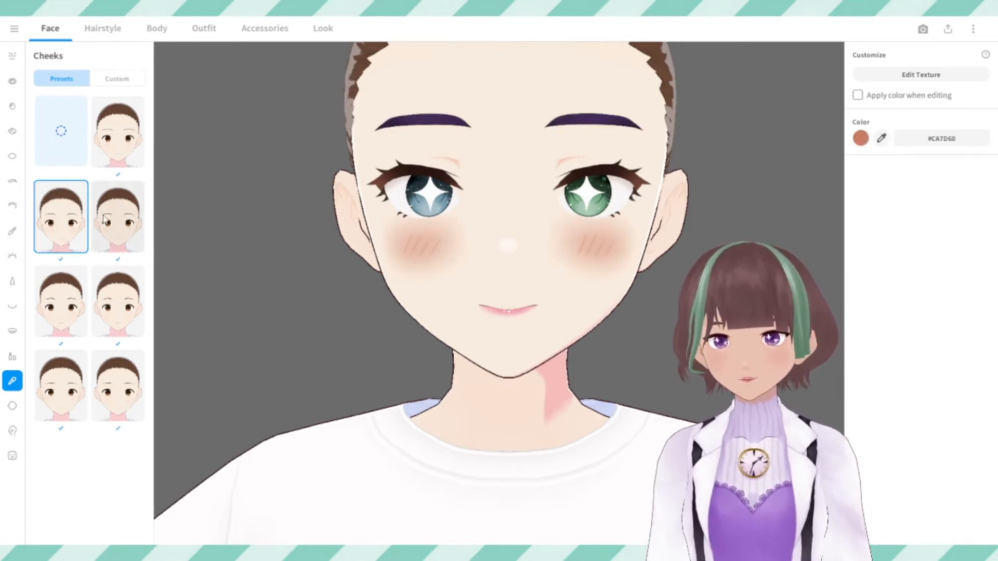
Try other cheek presets and apply the wide blush with diagonal strokes in the third row, second column.
click(111, 236)
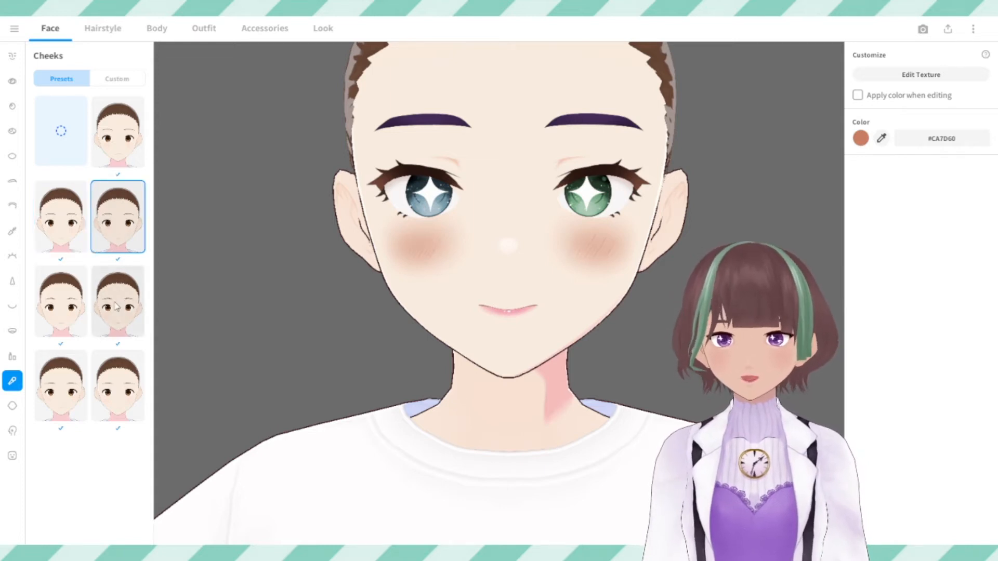
click(117, 307)
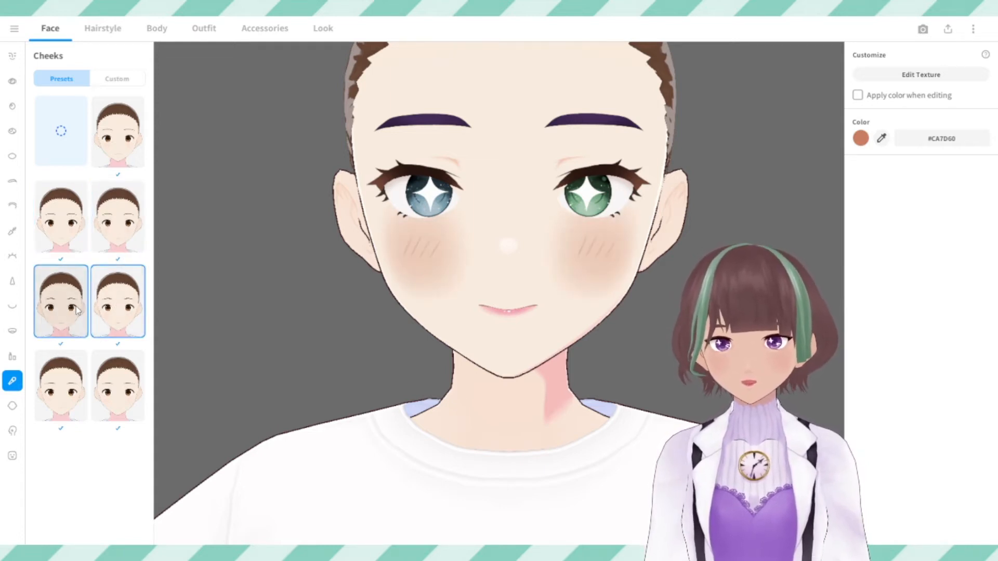
click(71, 363)
click(108, 309)
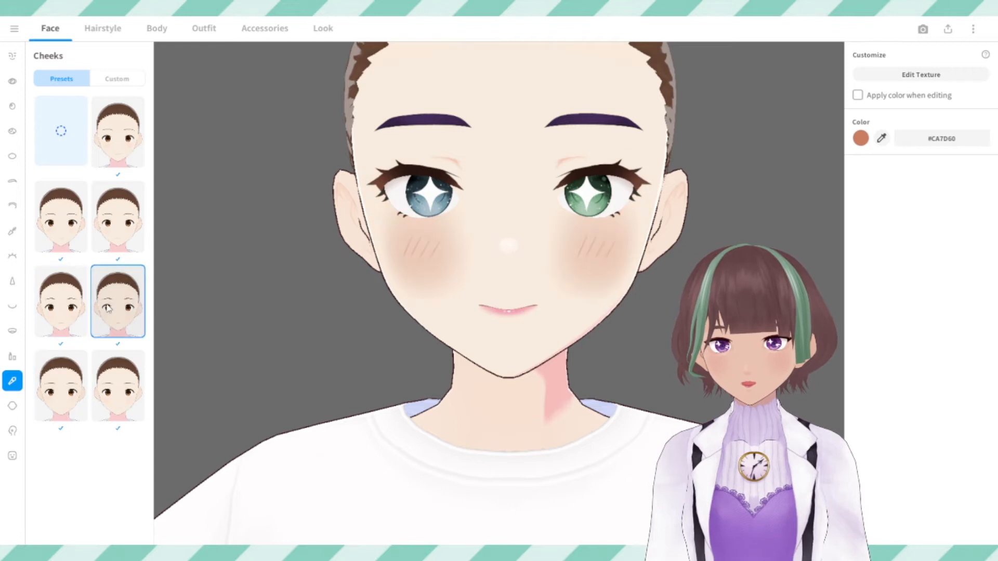
Change the cheek blush colour to the soft pink #E8B0BD.
click(860, 138)
click(814, 149)
click(821, 174)
drag(821, 175, 808, 171)
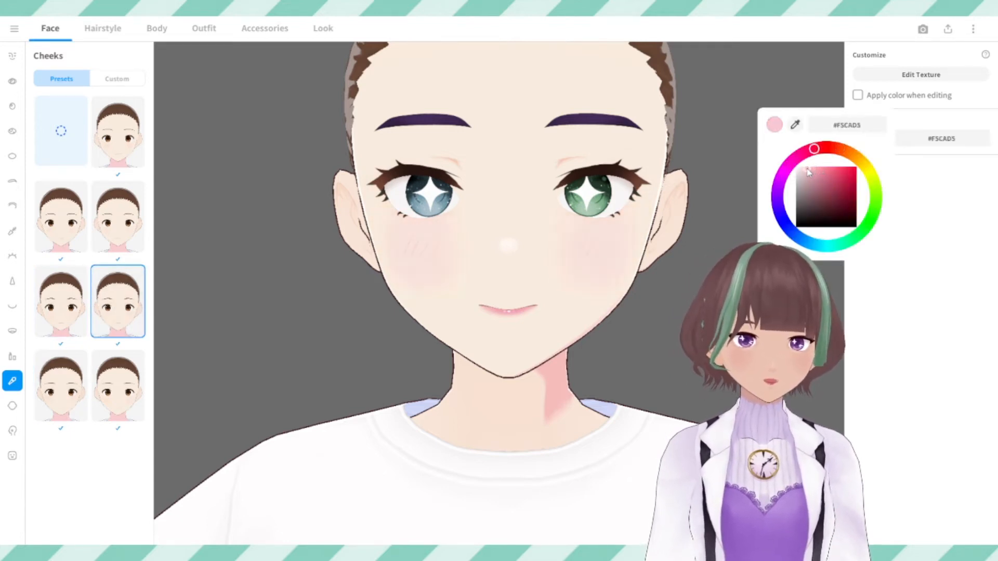
click(859, 340)
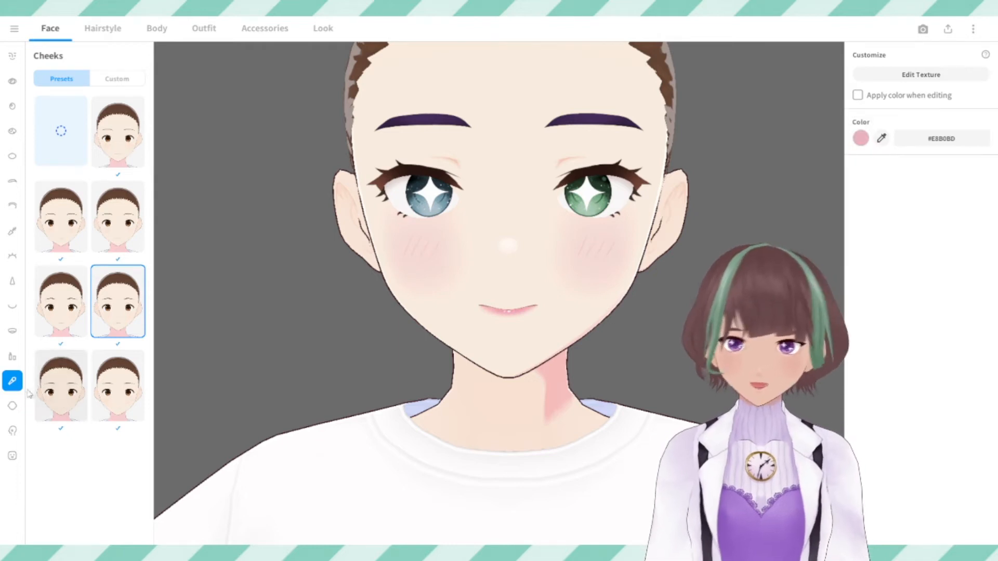
Change the main skin colour to the slightly darker beige #F3E1D1.
click(18, 408)
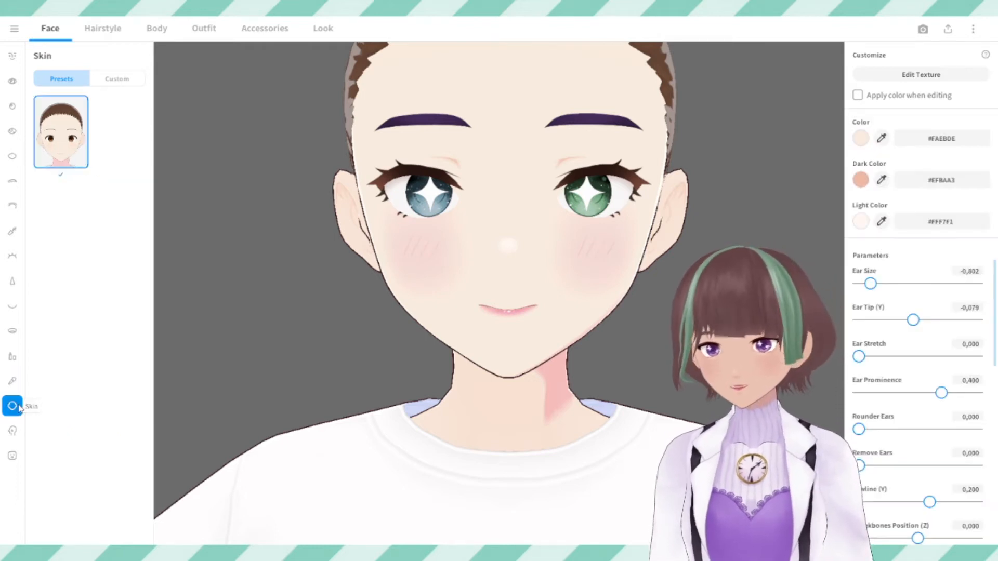
click(860, 138)
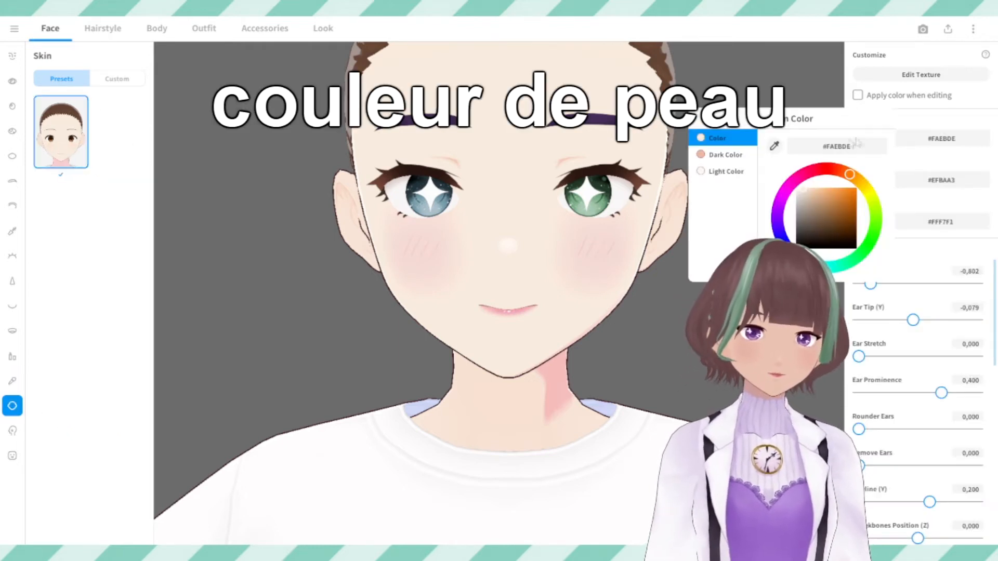
click(805, 190)
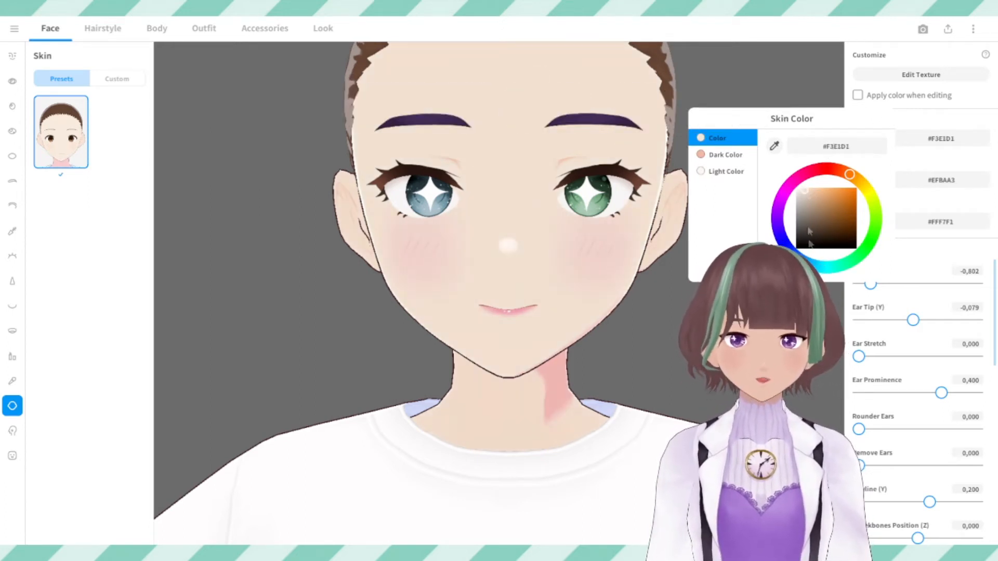
click(880, 172)
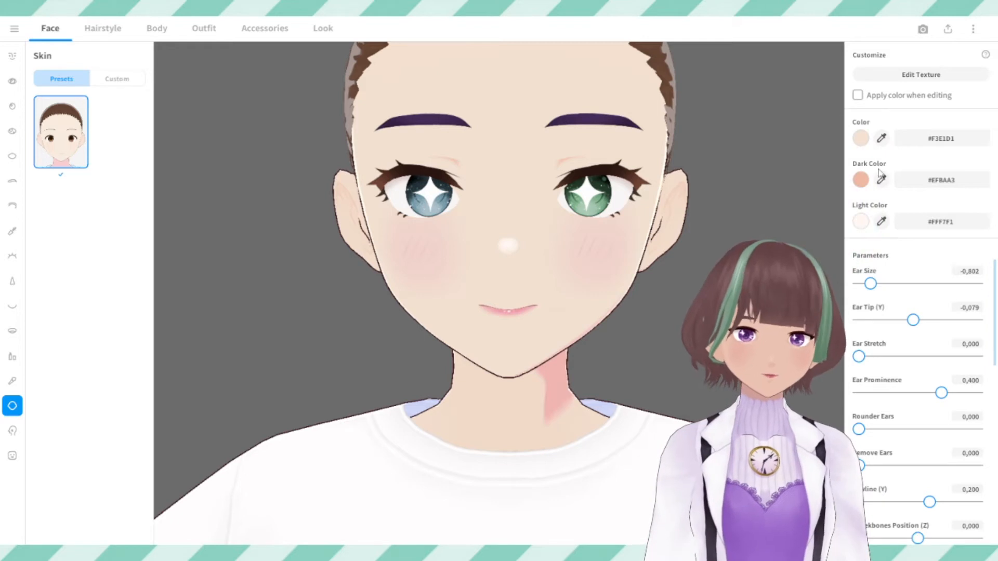
Try adjusting the skin's light colour and close the colour picker.
click(860, 222)
click(801, 273)
drag(799, 271, 798, 271)
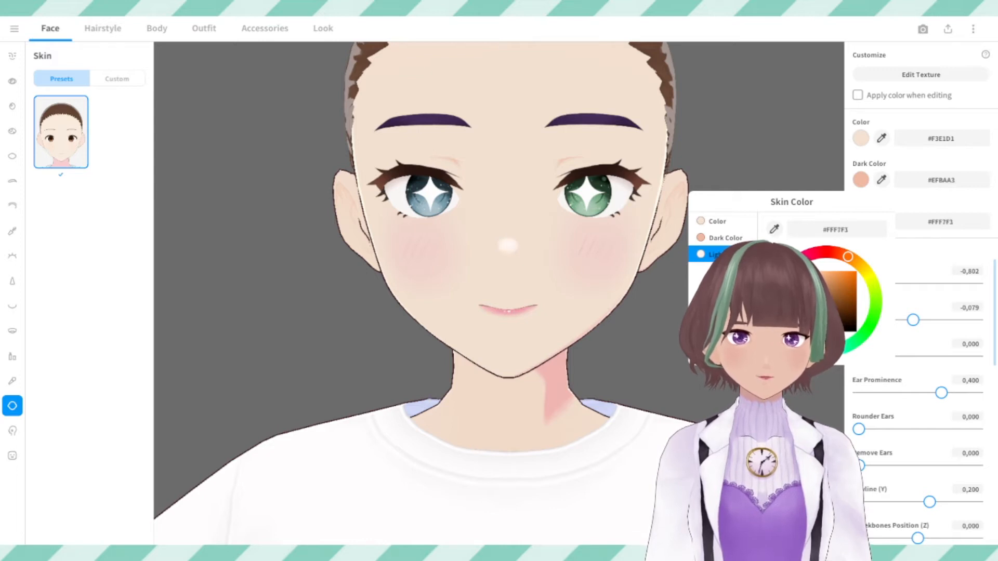
click(687, 389)
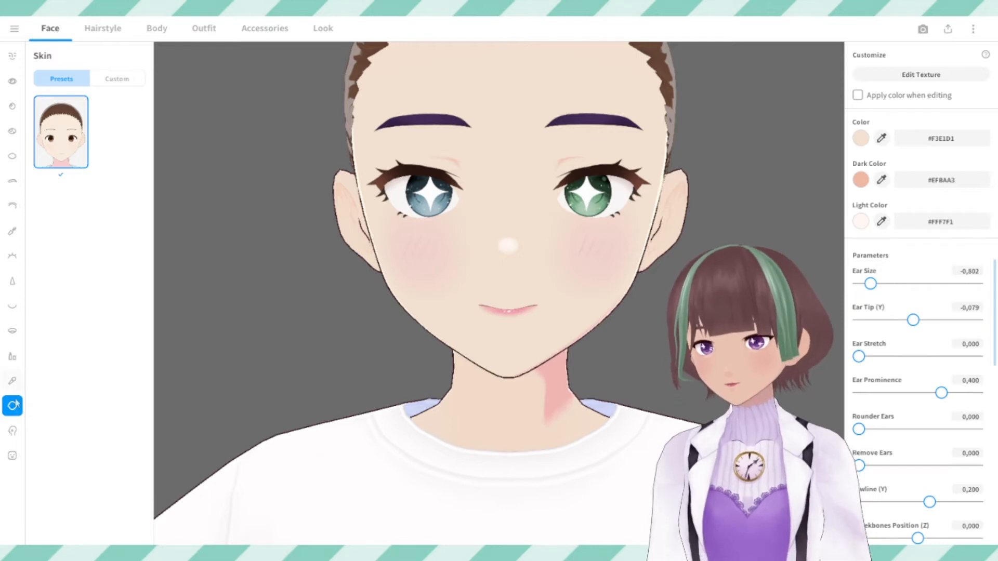
Try several face paint presets, including the red eye markings, stitched scar, facial hair and cheek plaster, and return to no face paint.
click(12, 430)
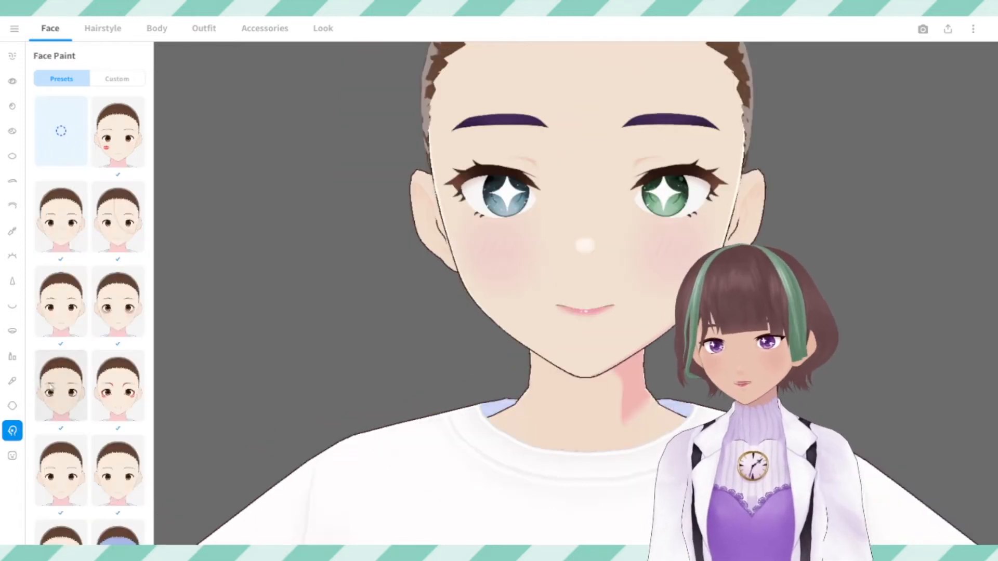
click(51, 388)
click(139, 370)
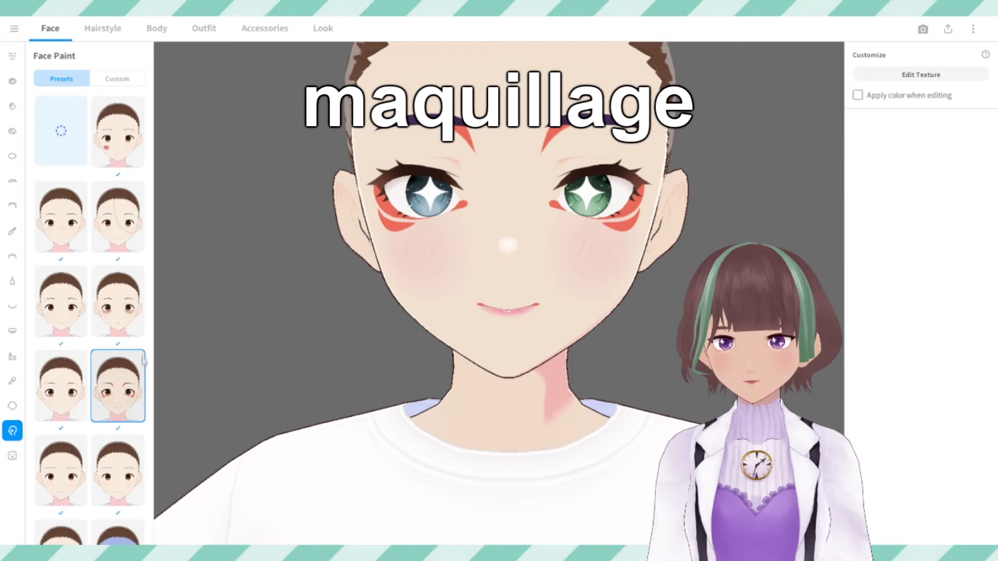
click(61, 301)
click(117, 219)
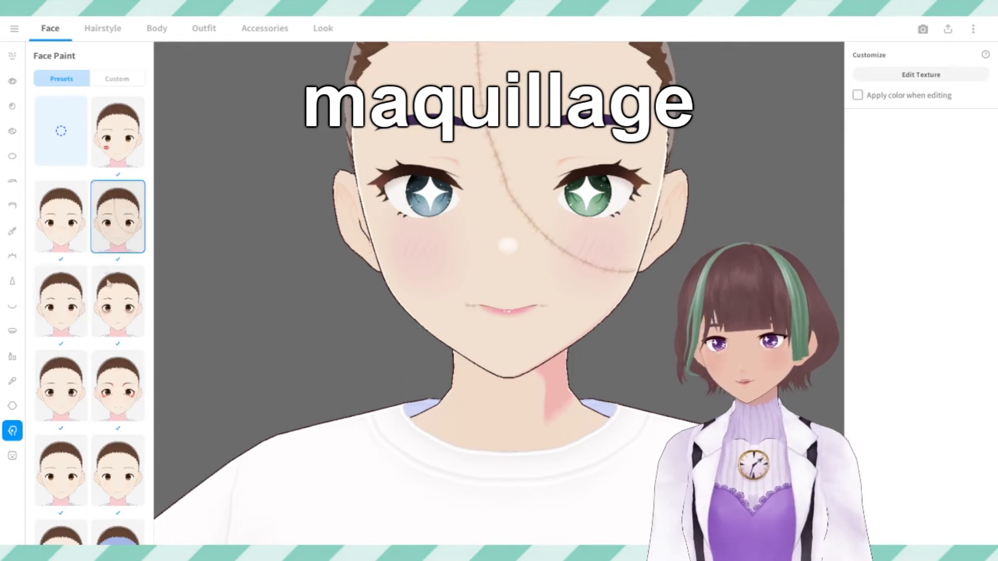
scroll(108, 312, down, 3)
click(112, 485)
scroll(112, 494, down, 2)
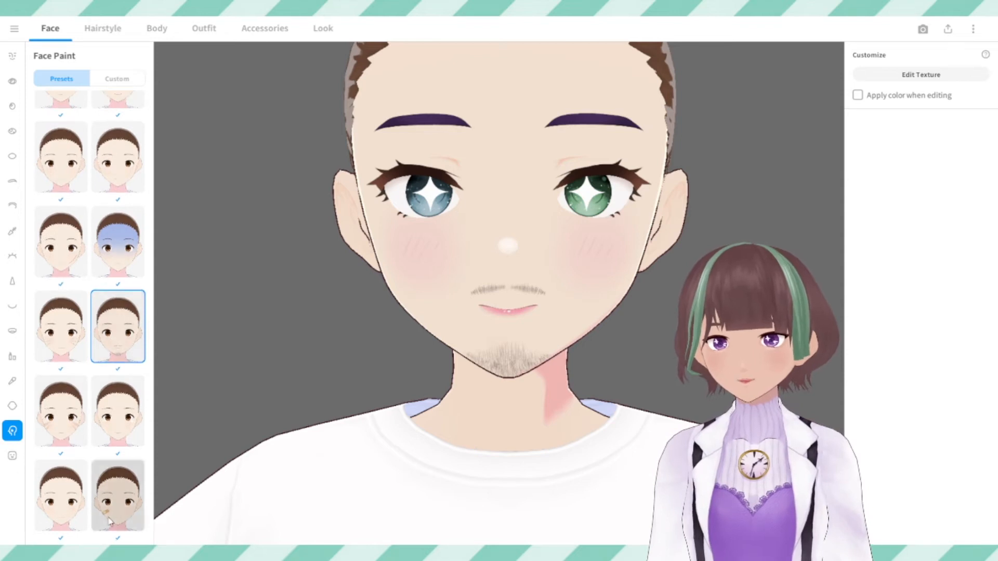
click(109, 519)
scroll(96, 499, up, 6)
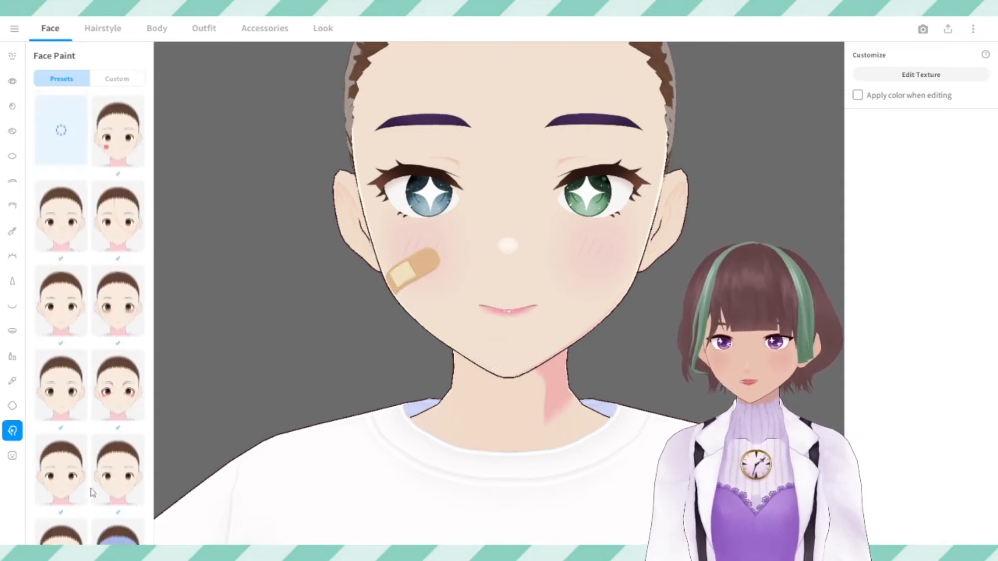
click(61, 131)
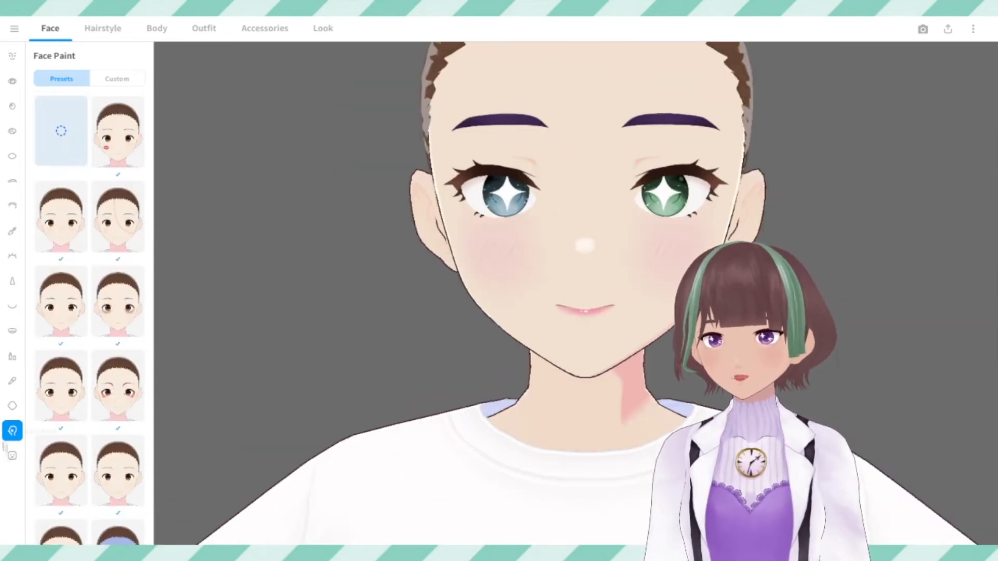
Open the Expression Editor and examine the Eyes (Fem) parameters of the Neutral expression.
click(11, 457)
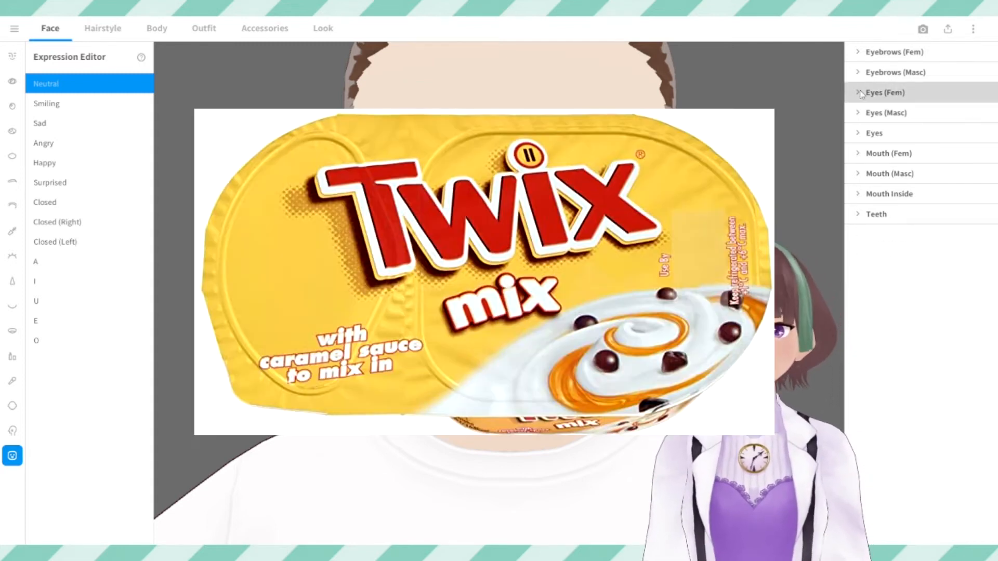
click(861, 93)
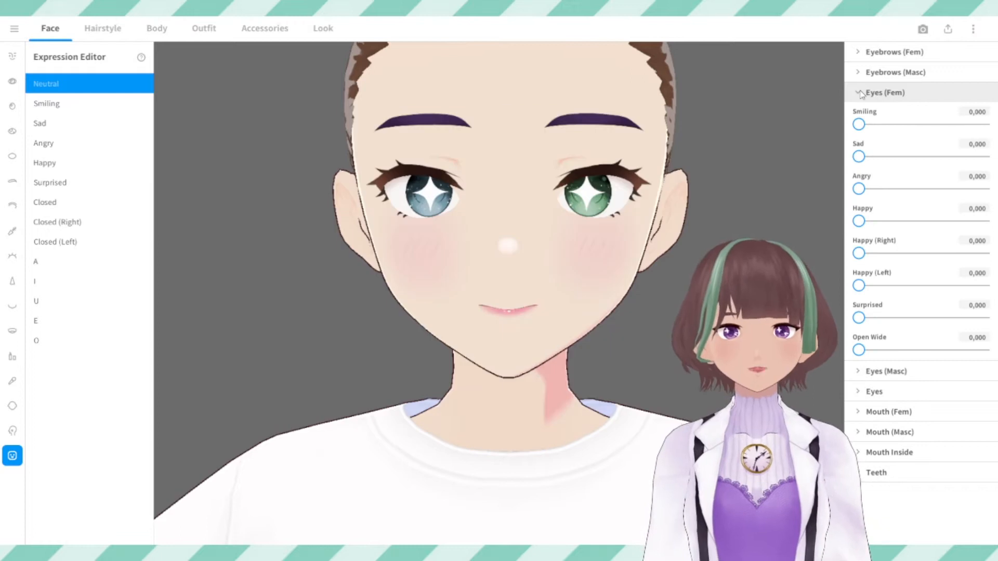
click(860, 93)
For the Neutral expression, set the Mouth (Masc) Neutral parameter to about 50.2.
click(862, 155)
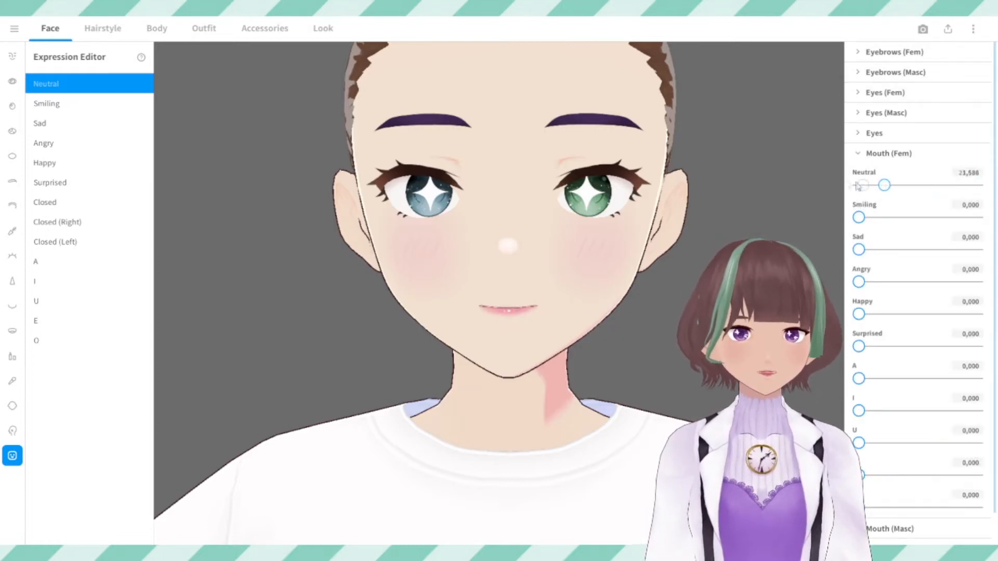
click(863, 155)
click(864, 174)
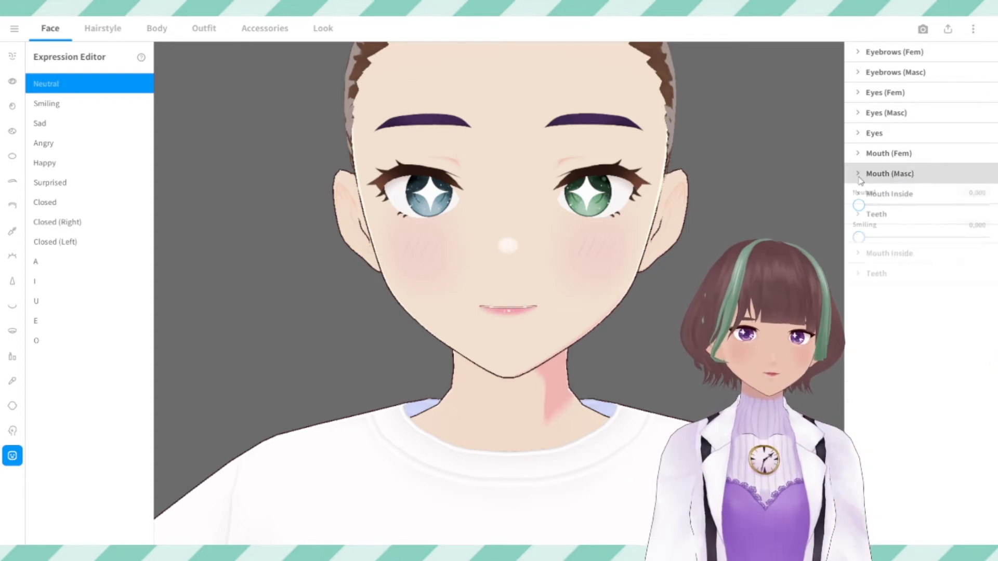
drag(858, 206, 922, 227)
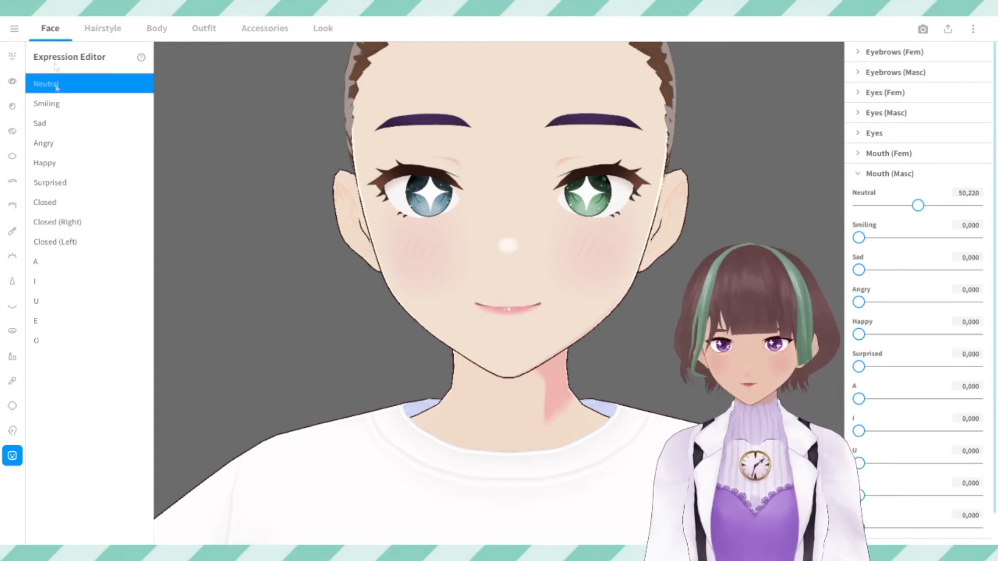
For the Smiling expression, set the Mouth (Fem) Smiling parameter to about 52.4.
click(54, 104)
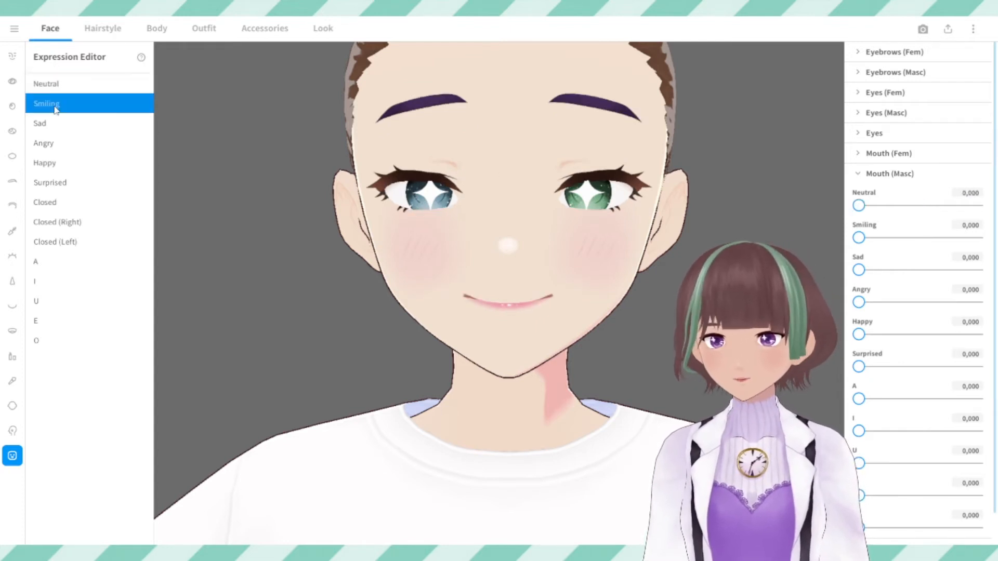
click(856, 155)
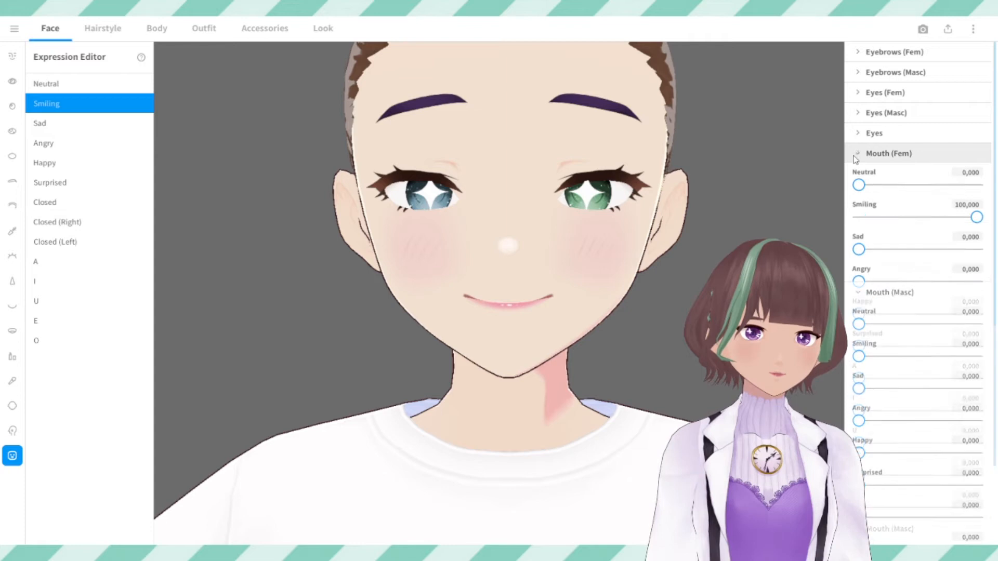
click(921, 218)
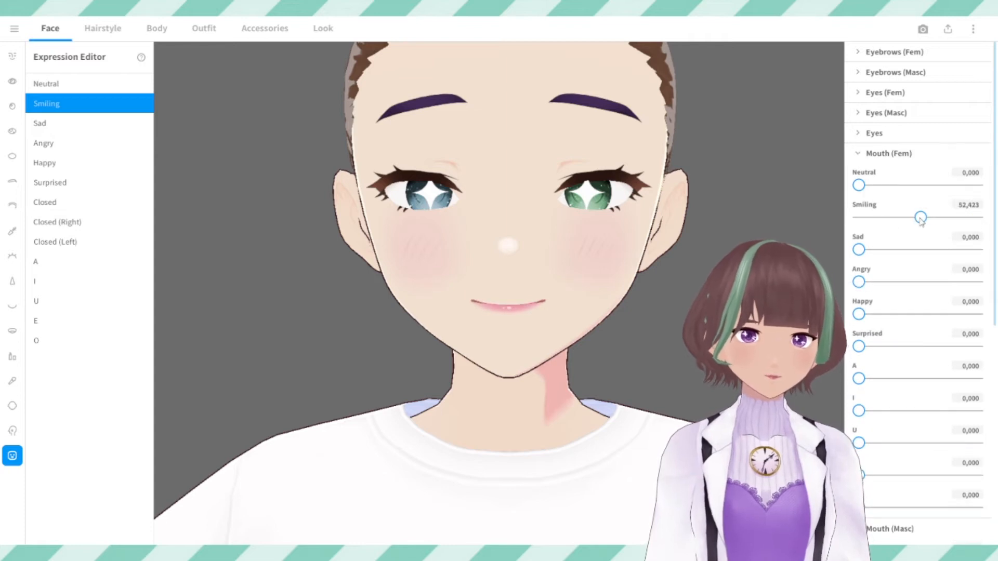
For the Sad expression, set Mouth (Fem) Sad to 0 and Mouth (Masc) Sad to 100.
click(45, 125)
drag(977, 249, 859, 249)
scroll(927, 305, down, 3)
scroll(926, 305, down, 3)
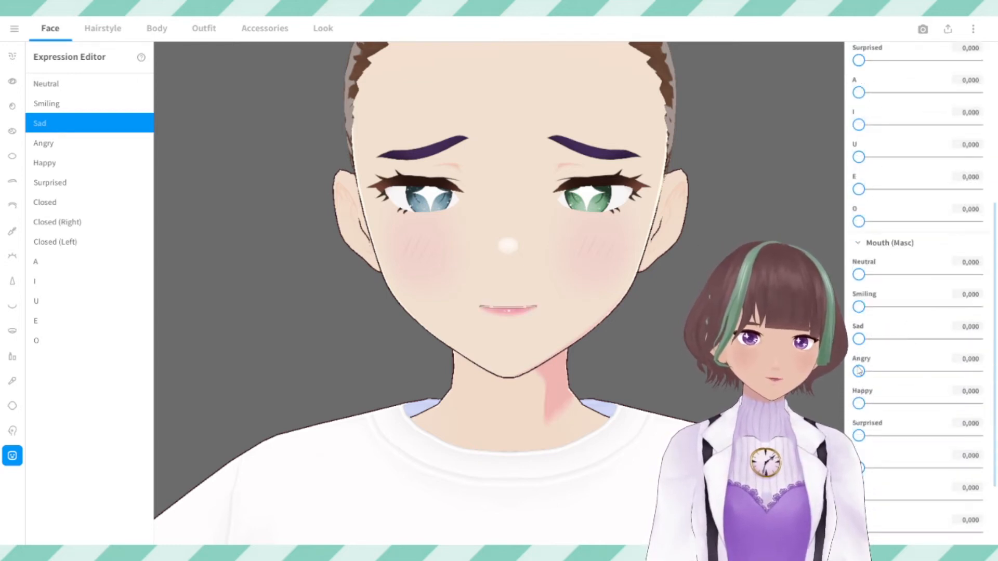
drag(858, 339, 977, 339)
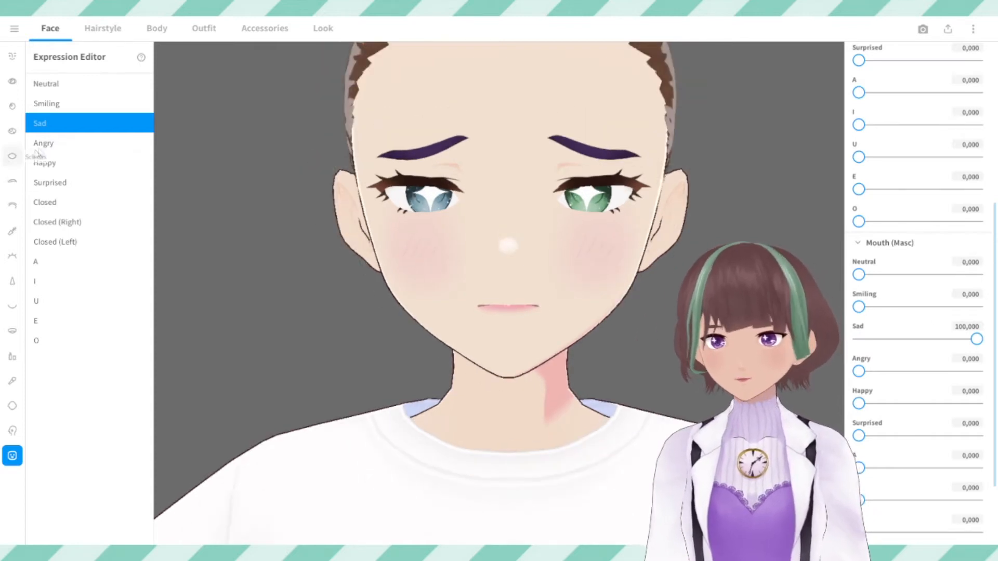
Preview the Angry and Happy expressions, and for Surprised set Mouth (Masc) Surprised to 100 and Mouth (Fem) Surprised to 0.
click(49, 147)
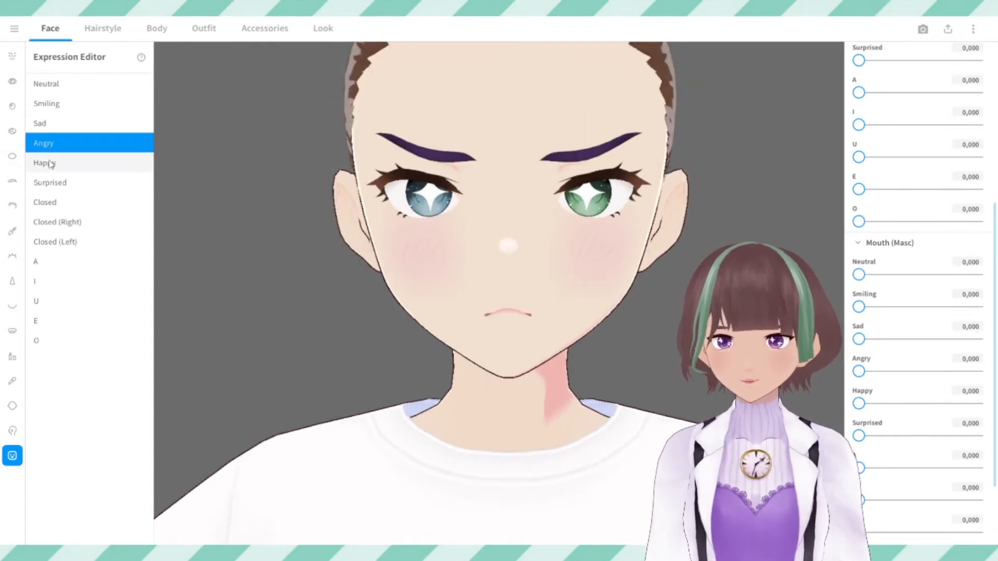
click(49, 163)
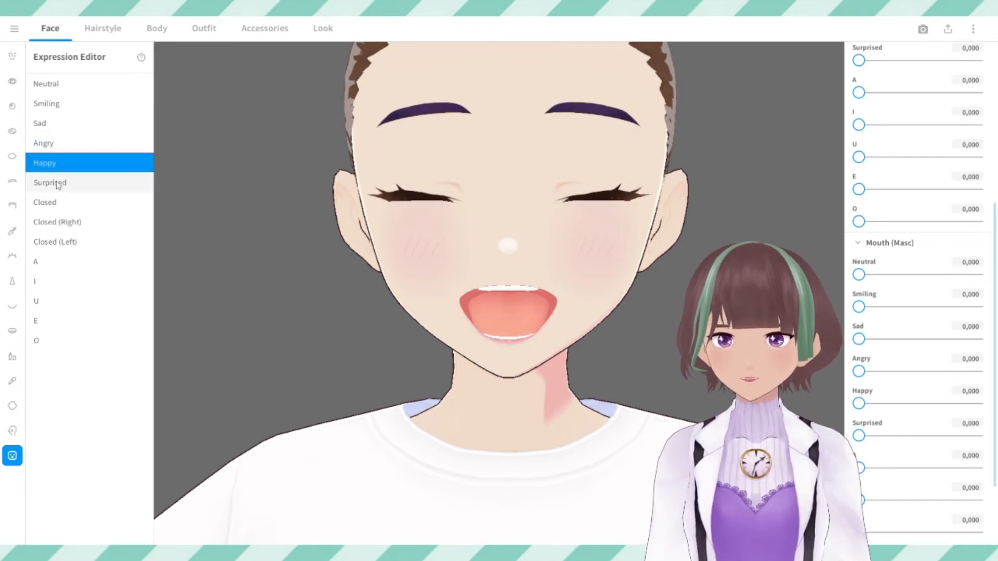
click(58, 184)
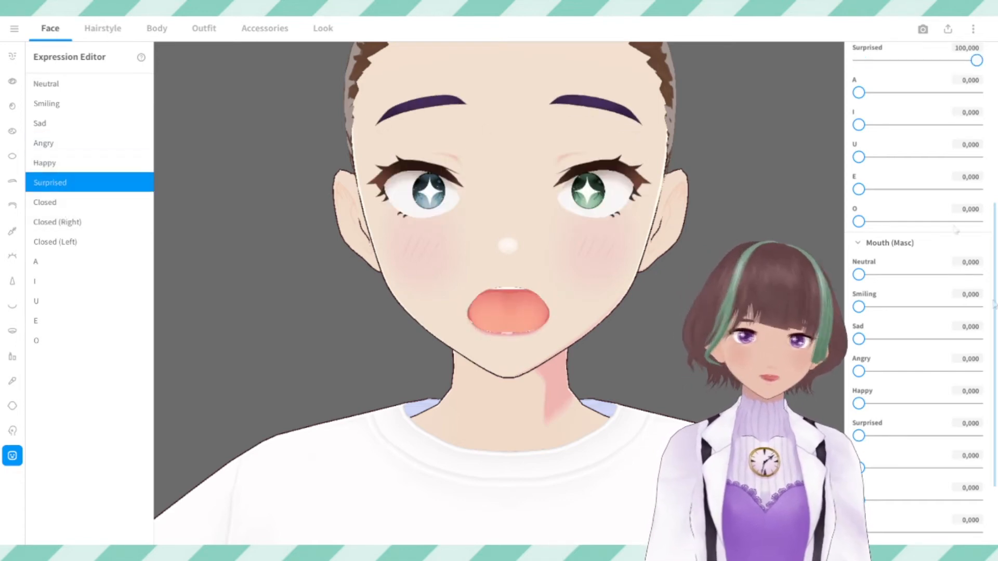
drag(858, 435, 979, 437)
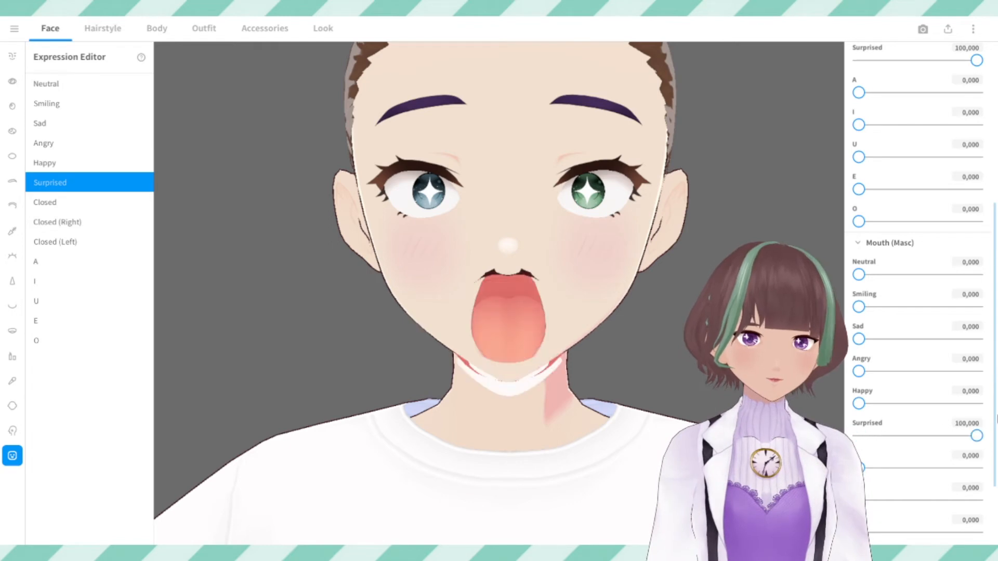
scroll(892, 147, up, 1)
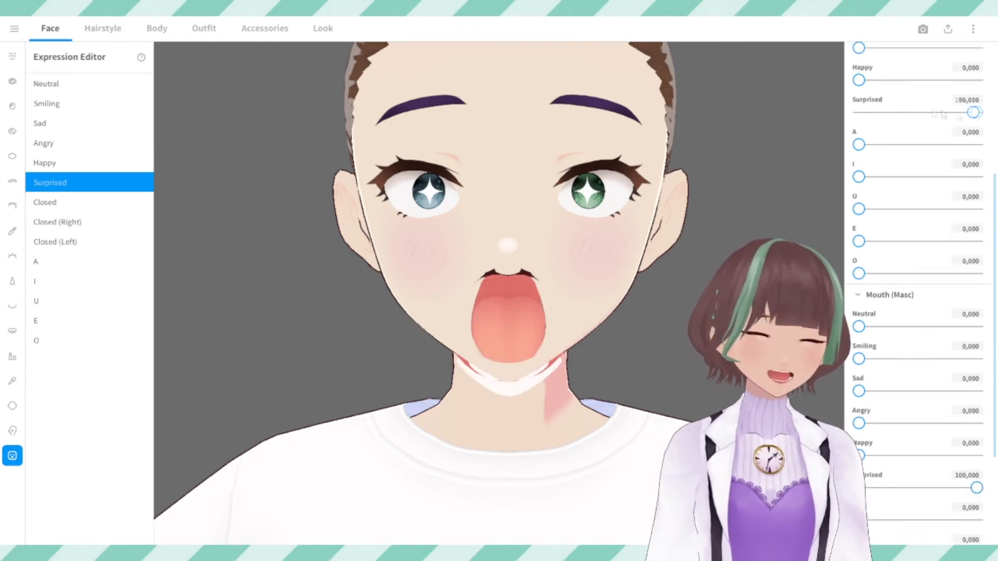
drag(972, 113, 834, 109)
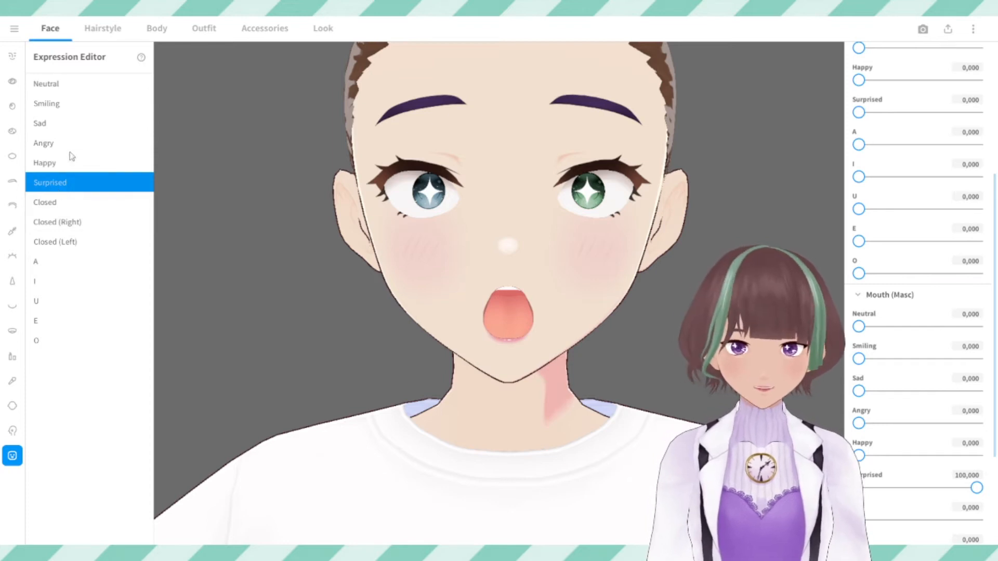
Preview the Closed, Closed (Right), Closed (Left), A, I, U, E and O expressions and return to Neutral.
click(80, 208)
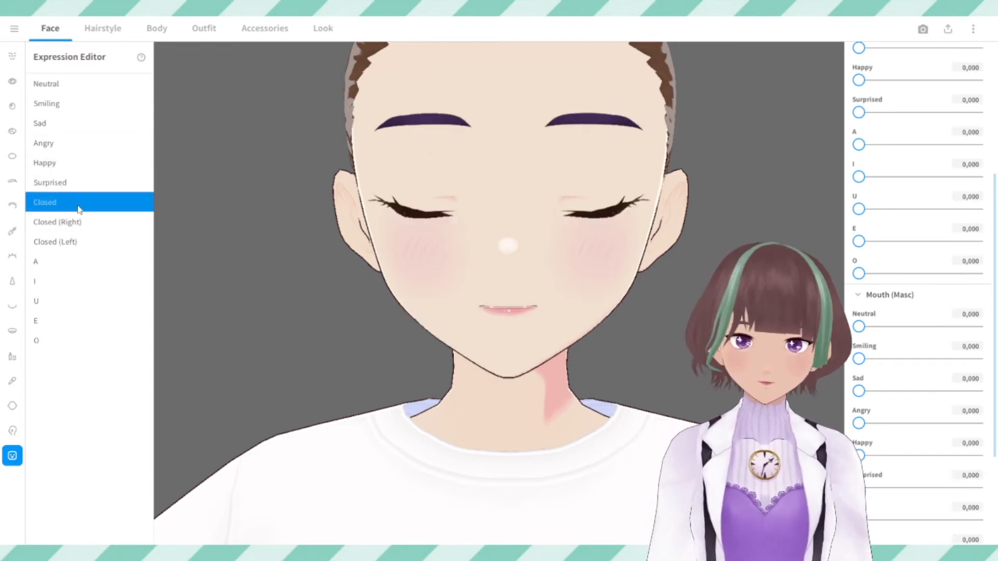
click(82, 227)
click(88, 243)
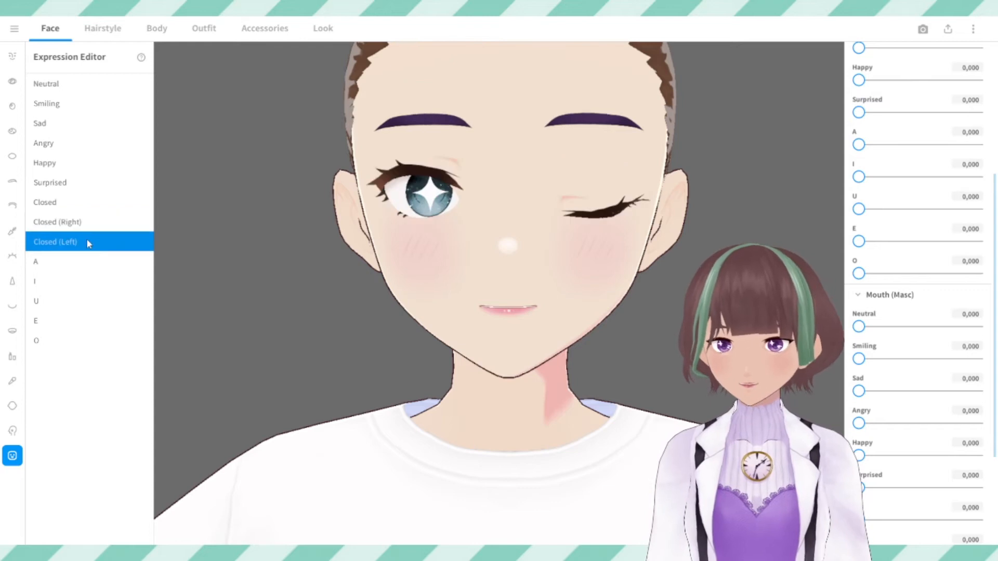
click(97, 261)
click(102, 282)
click(104, 301)
click(106, 320)
click(111, 343)
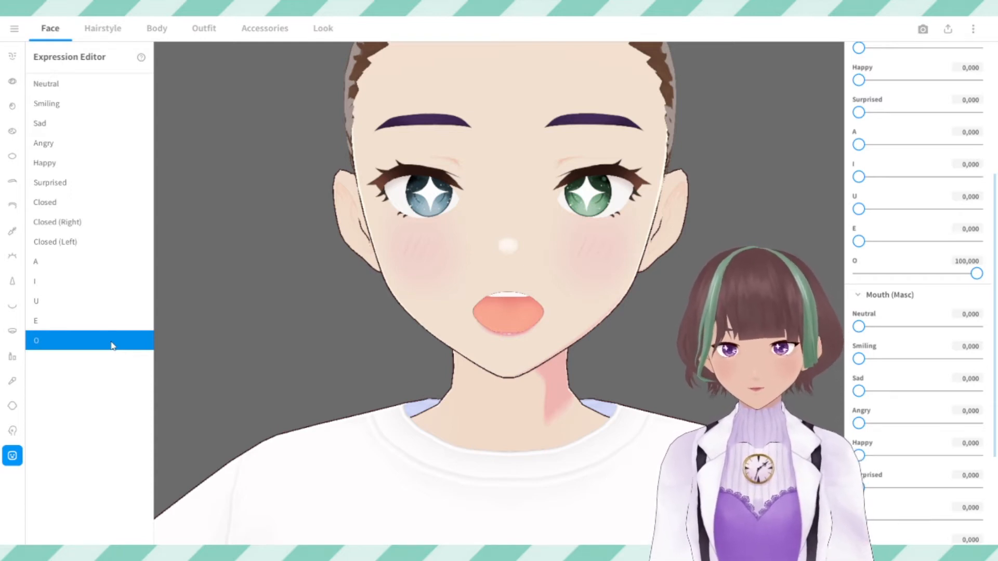
click(101, 83)
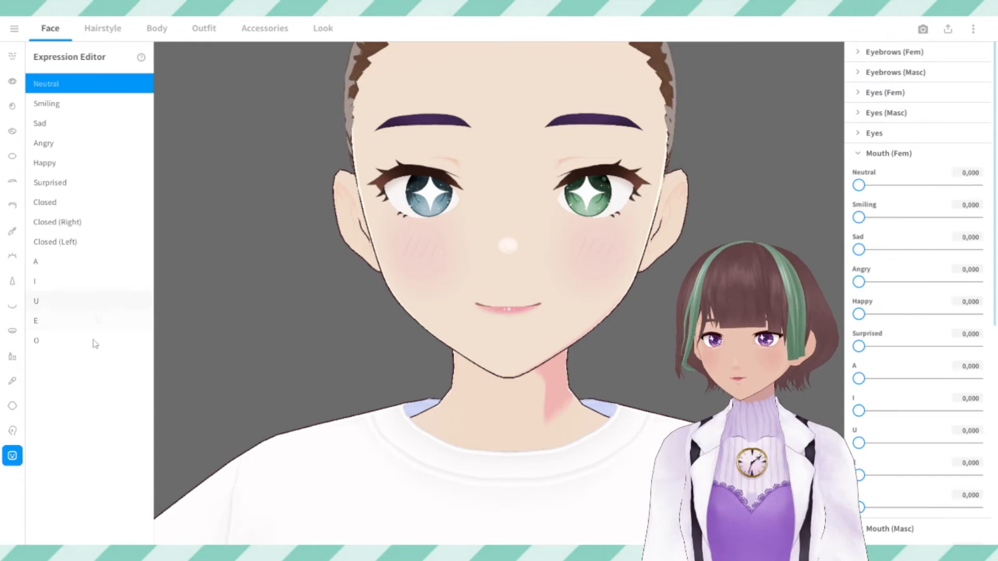
Apply the long straight hairstyle set and change its main colour to the eyebrows' dark purple, #42324B.
click(107, 29)
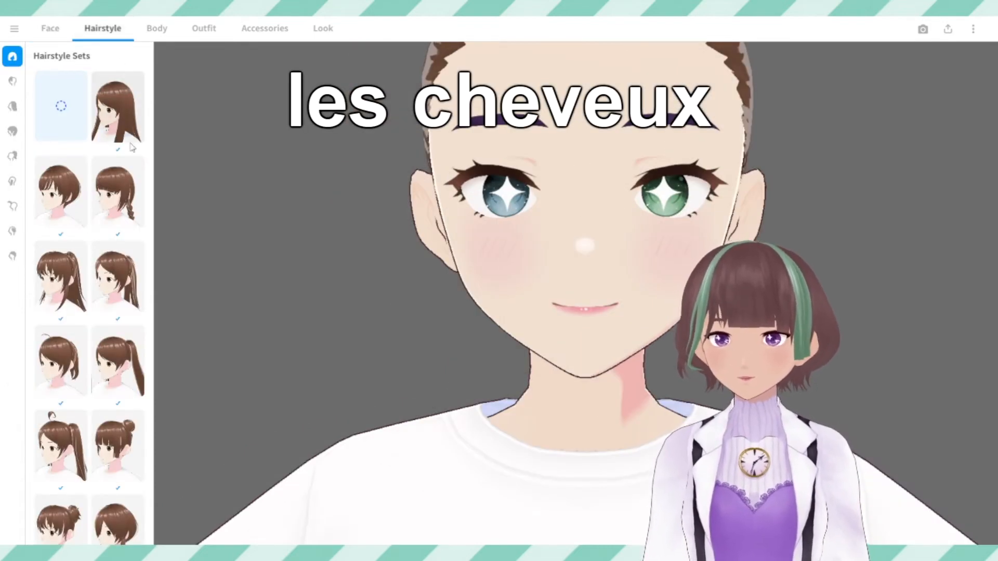
click(118, 123)
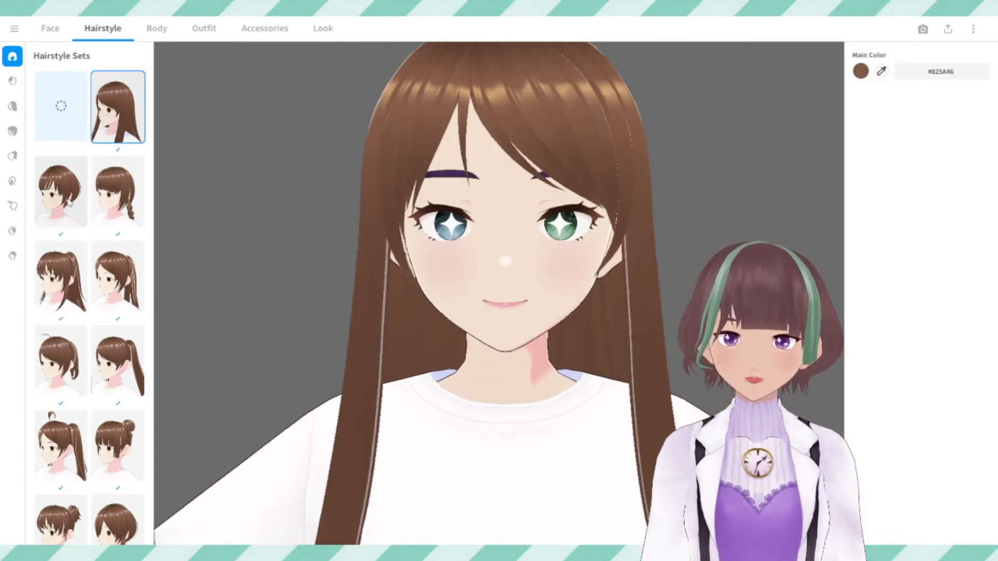
click(882, 72)
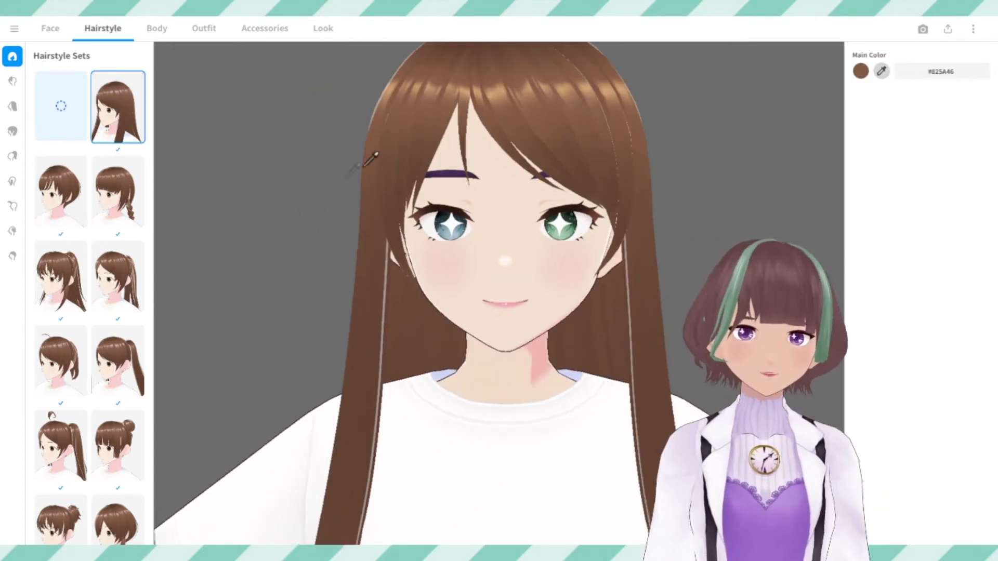
click(444, 179)
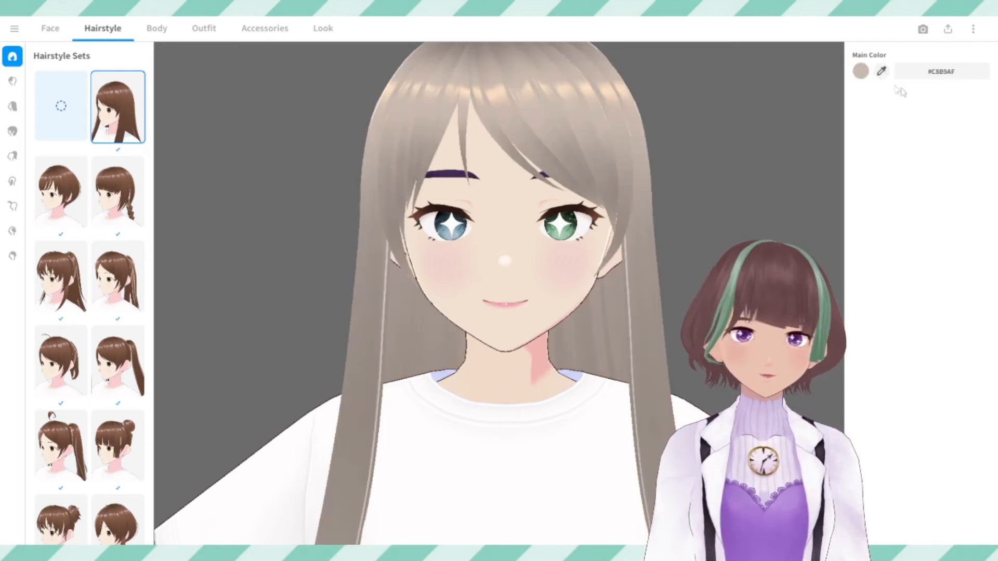
click(861, 72)
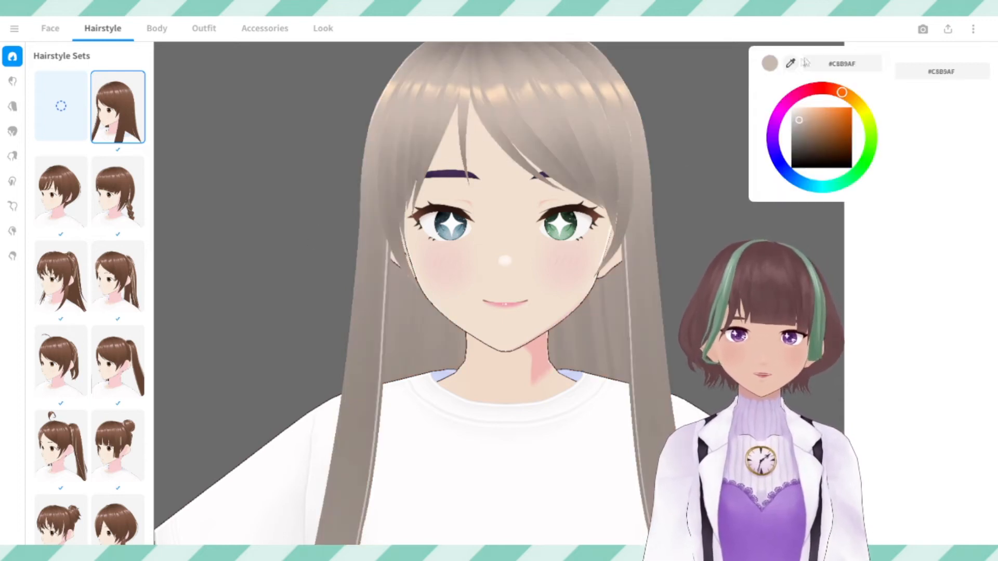
click(452, 175)
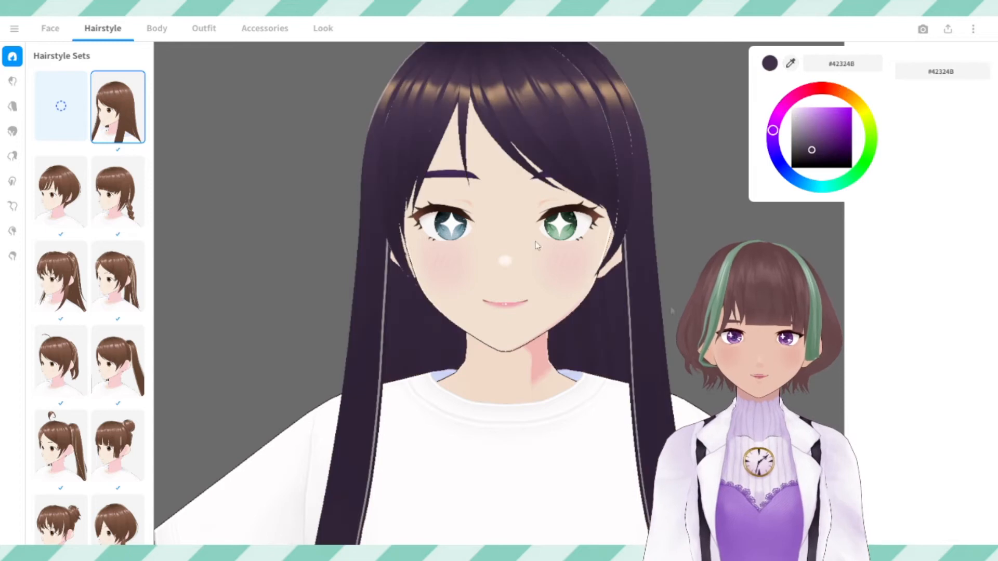
click(969, 267)
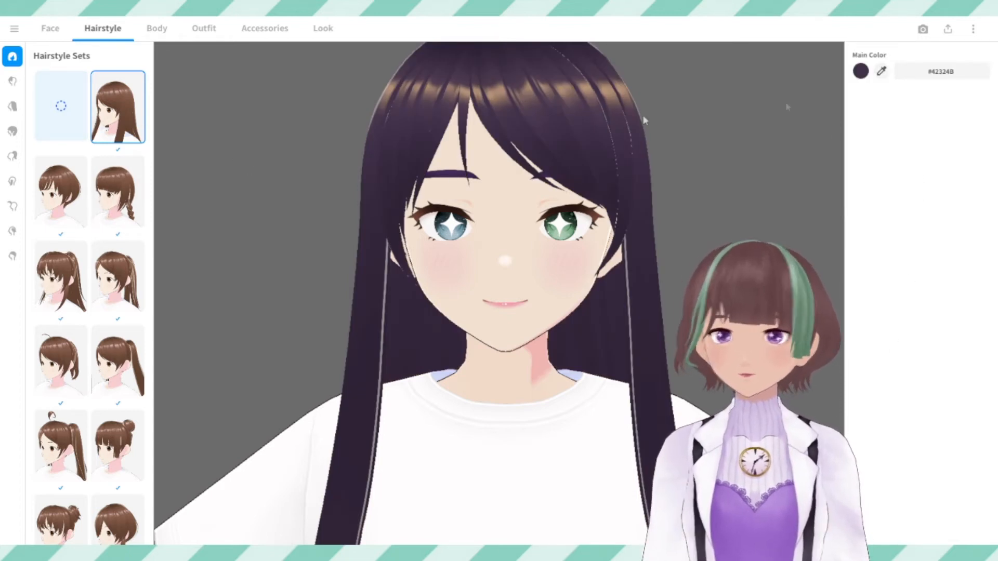
Try the braided, half-up and high twin-tail hairstyle sets on the avatar.
click(117, 195)
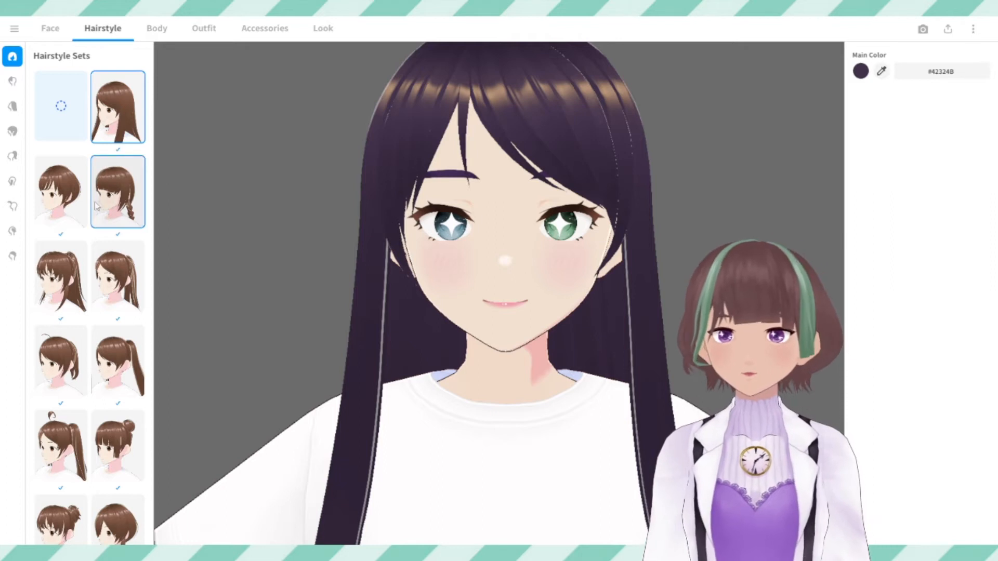
click(48, 283)
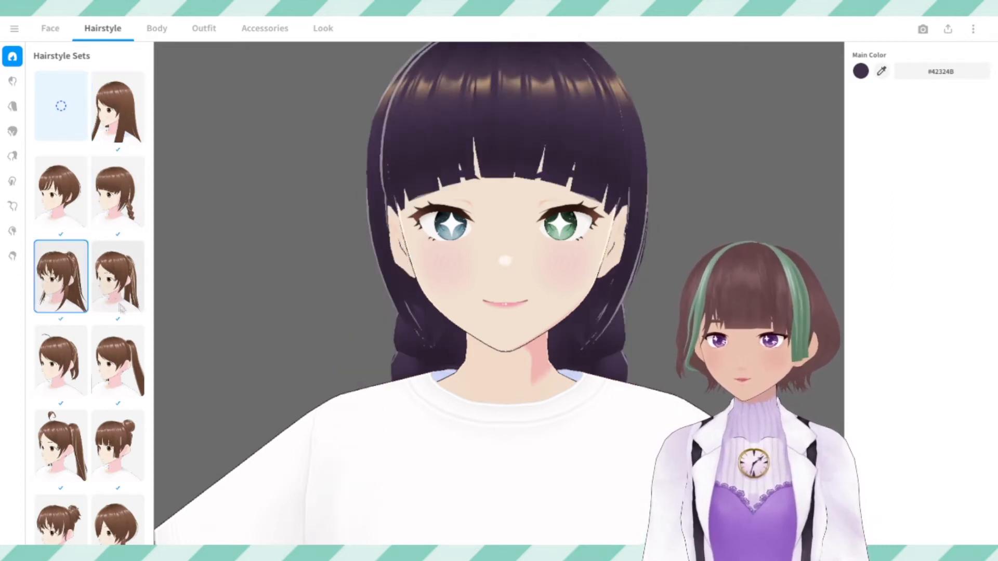
click(127, 374)
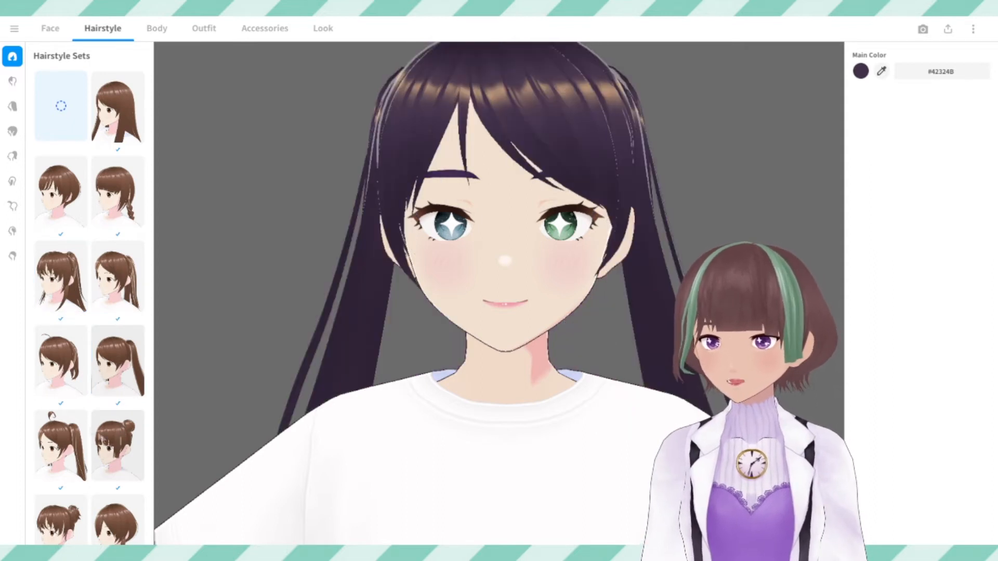
Compare several front hair presets and apply the straight blunt bangs.
click(16, 86)
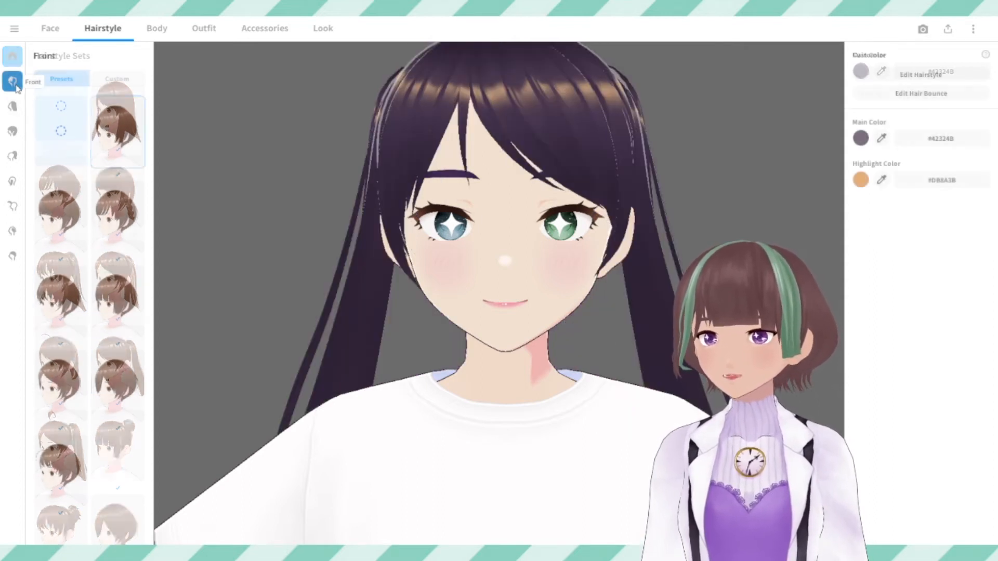
click(124, 214)
click(119, 321)
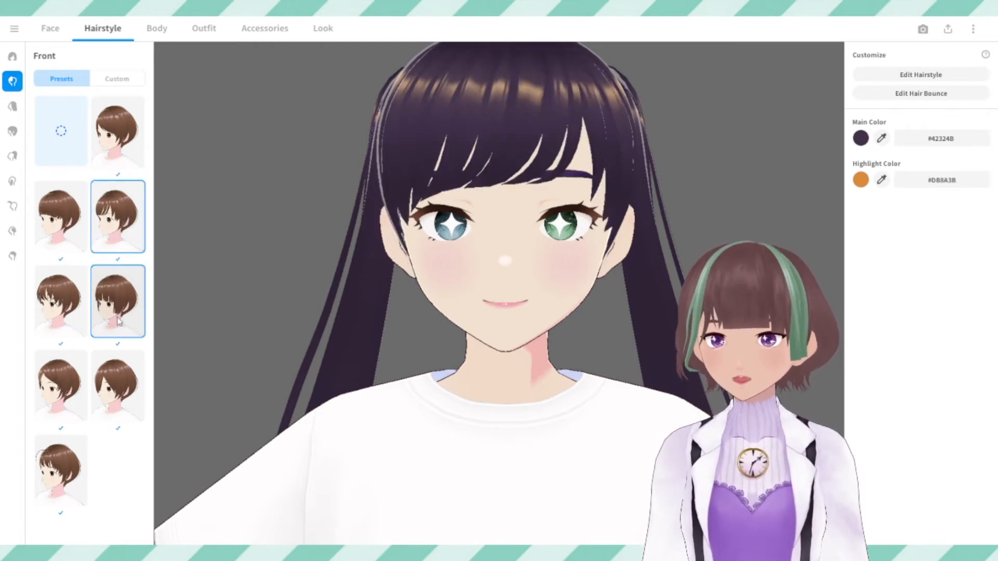
click(116, 367)
click(61, 468)
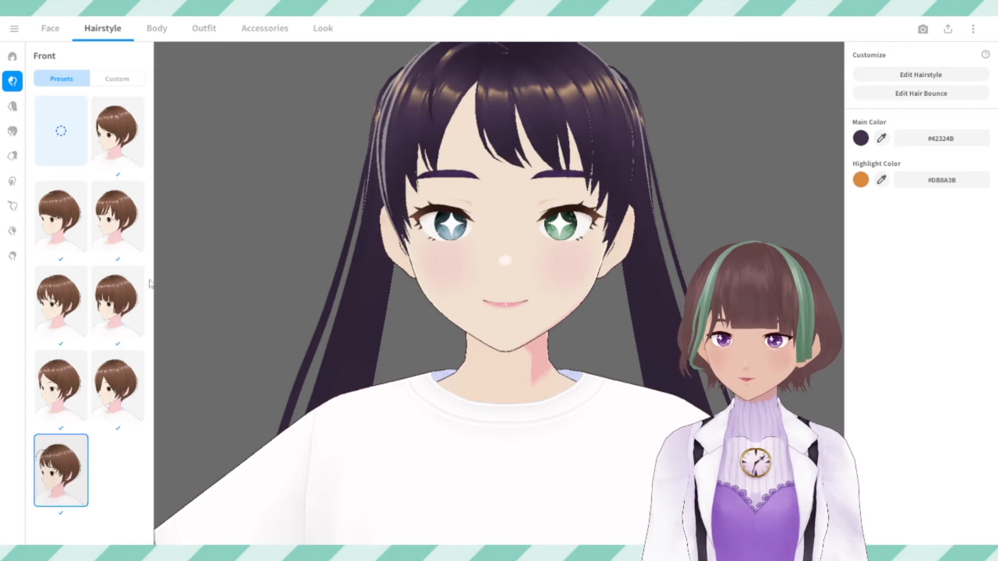
click(117, 300)
click(62, 221)
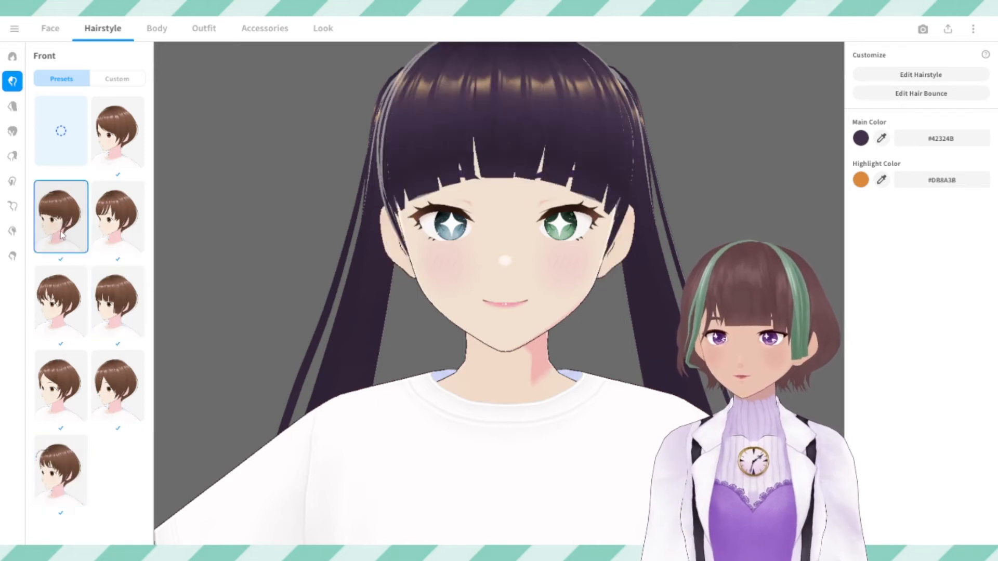
Try the short and braided back hair presets and the Overall Hair preset that covers one eye.
click(13, 108)
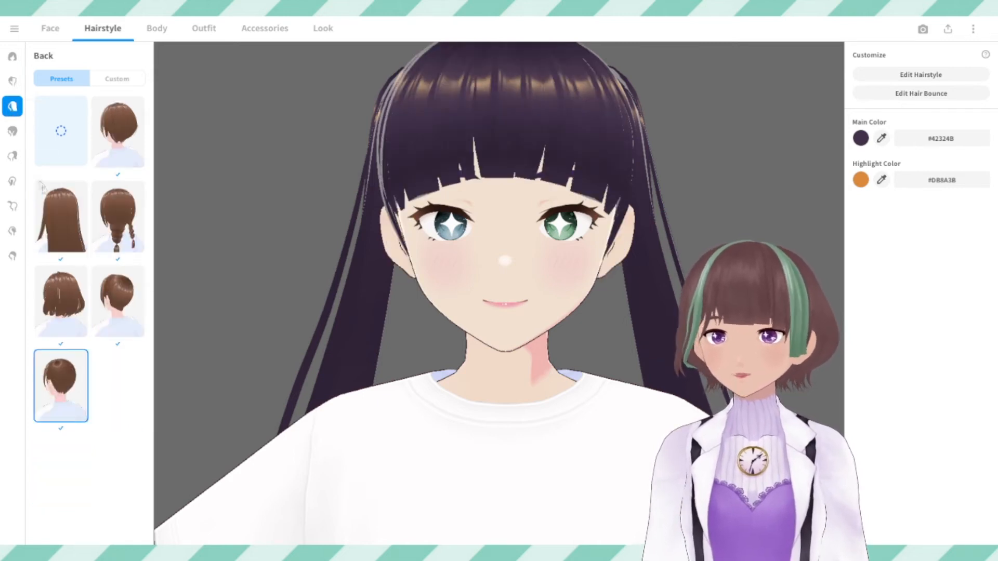
click(117, 148)
drag(405, 324, 306, 315)
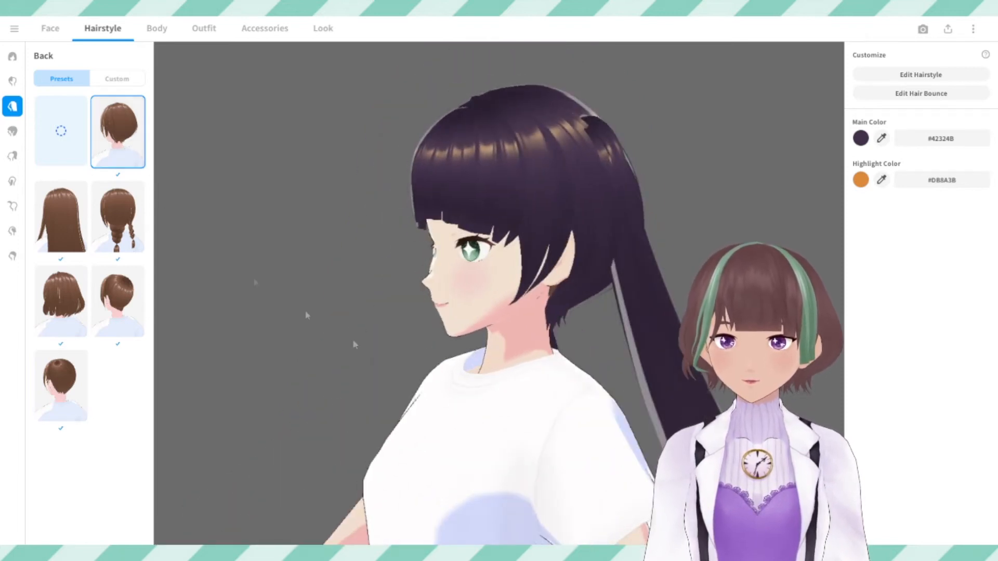
click(122, 210)
drag(221, 249, 248, 251)
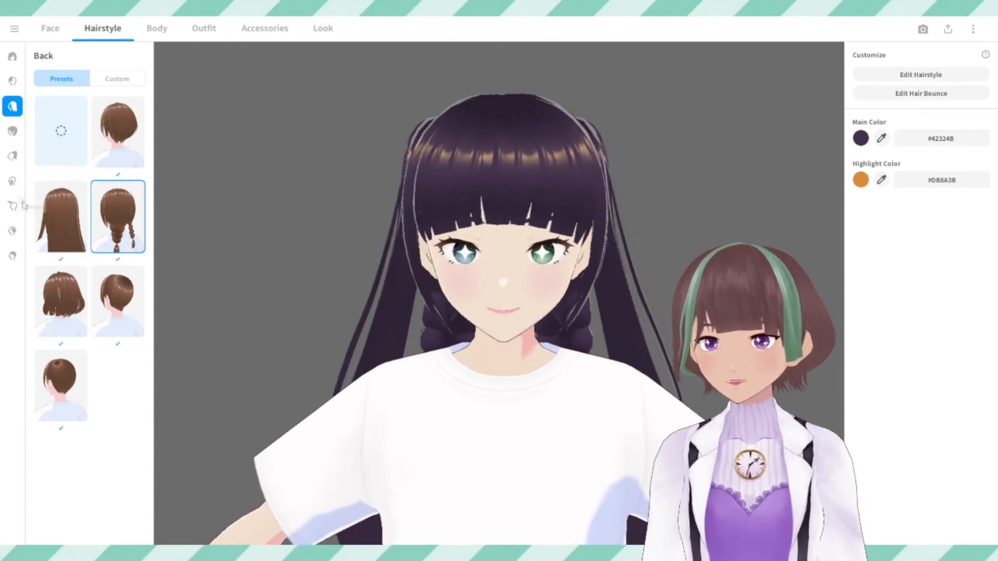
click(15, 131)
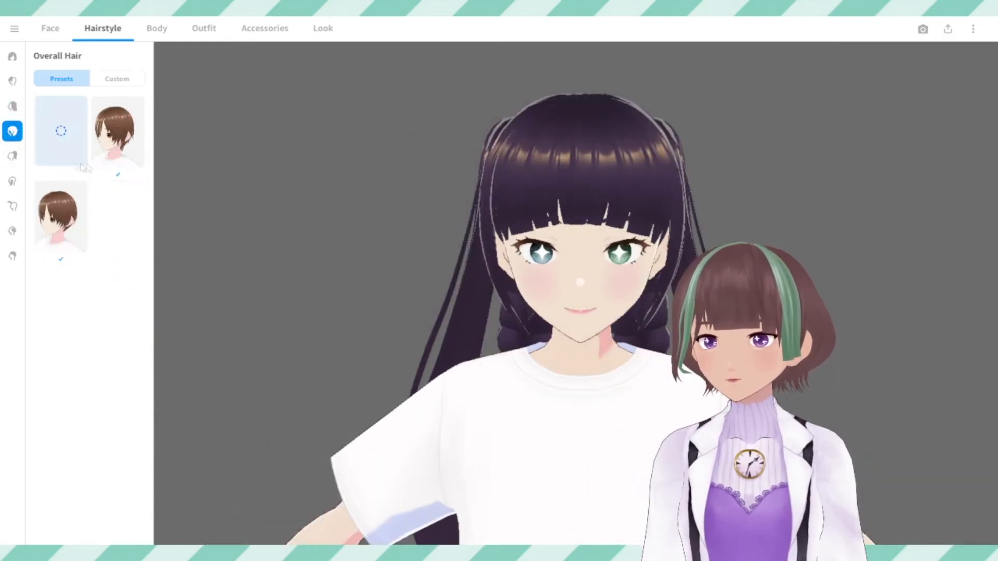
click(123, 145)
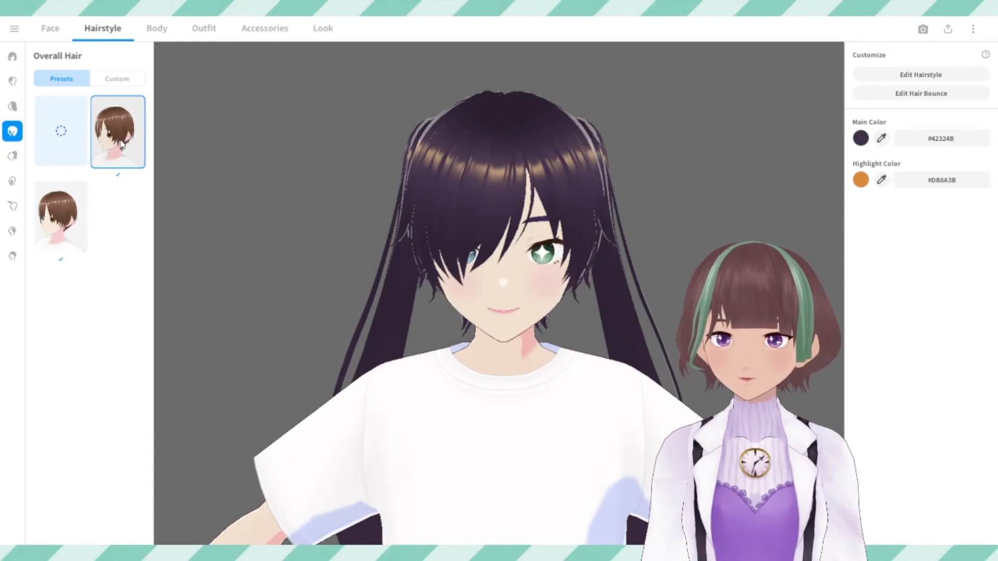
Try the twin buns as hair extensions and apply the short, tufted high pigtails.
click(13, 158)
click(118, 234)
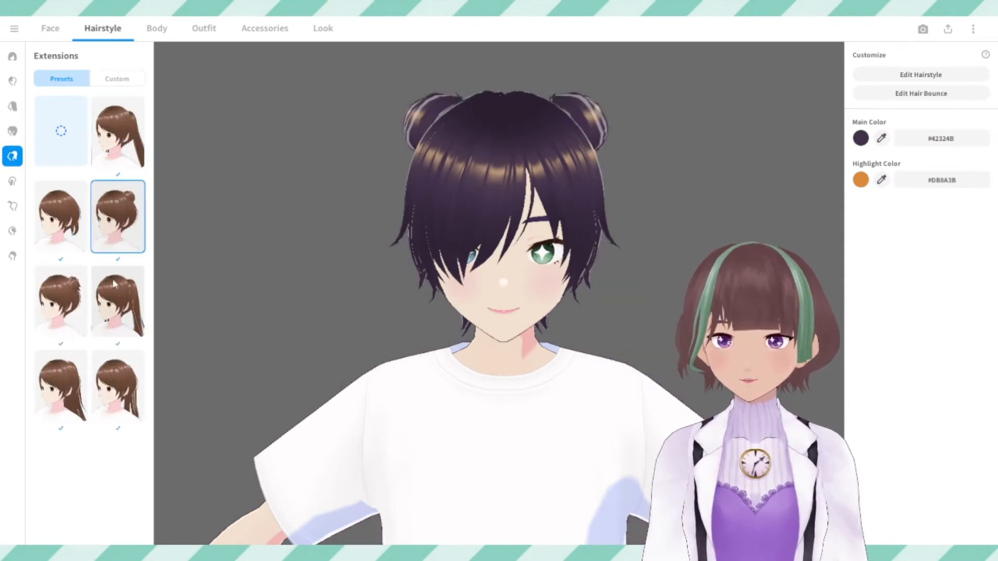
click(72, 312)
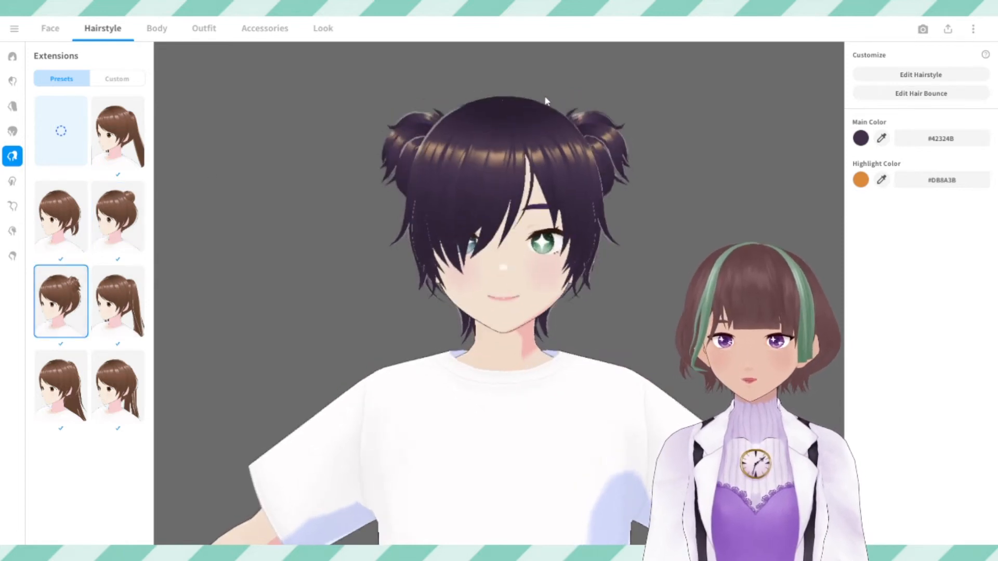
Set the back hair to the last preset, the close-fitting style for tied-up hair.
click(13, 106)
click(118, 301)
click(61, 373)
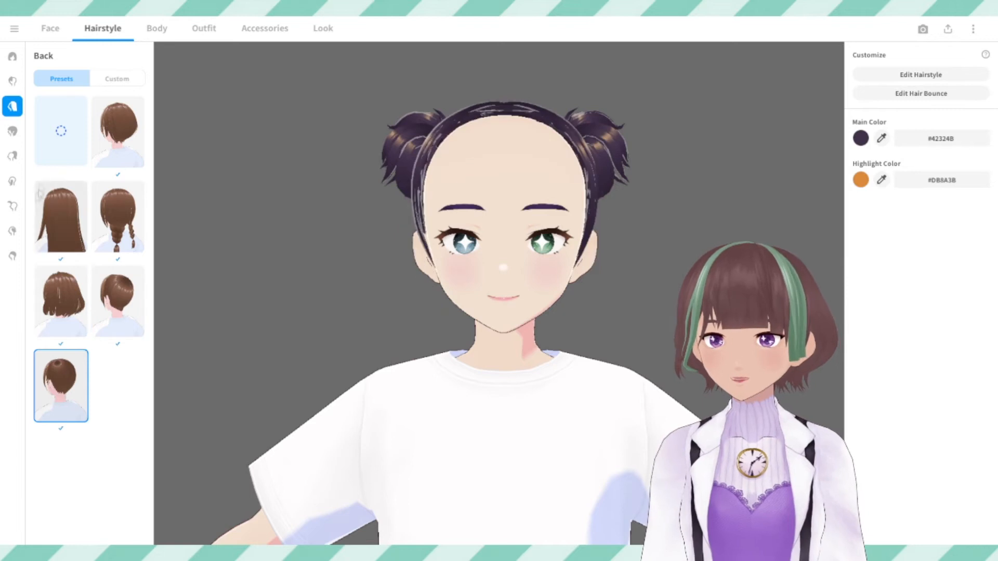
Apply the choppy, parted bangs as front hair and the long face-framing strands as side hair.
click(13, 81)
click(119, 221)
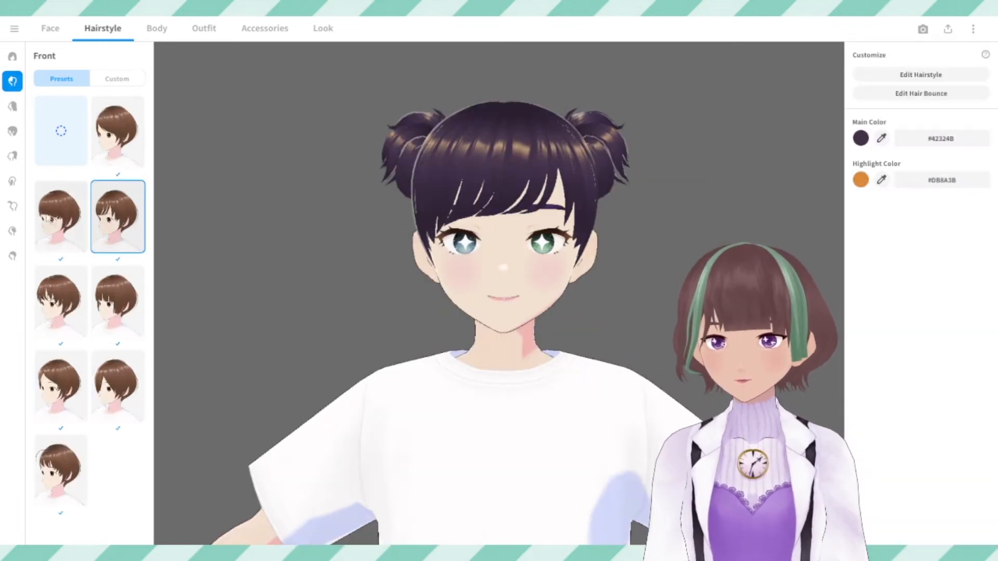
click(54, 297)
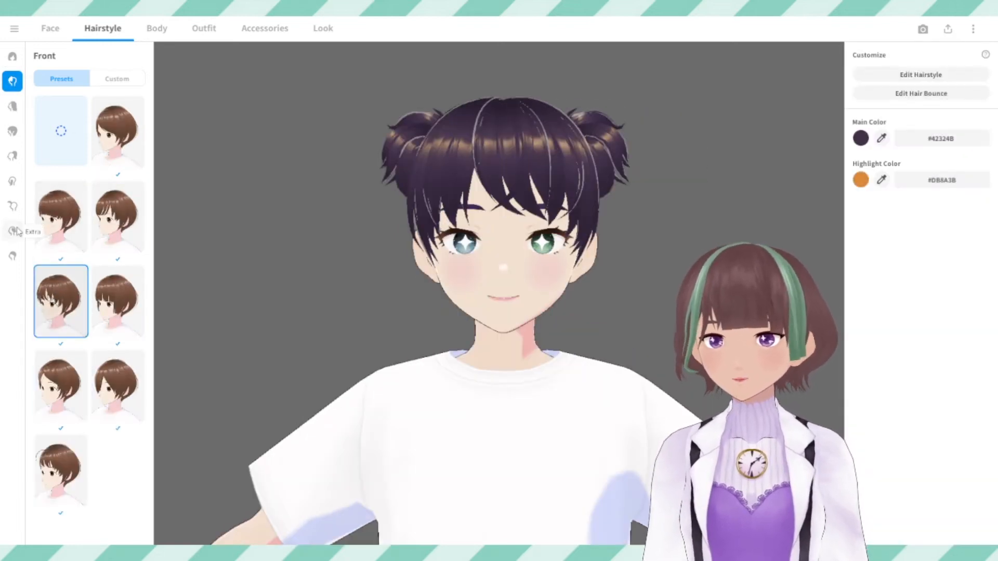
click(12, 181)
click(62, 229)
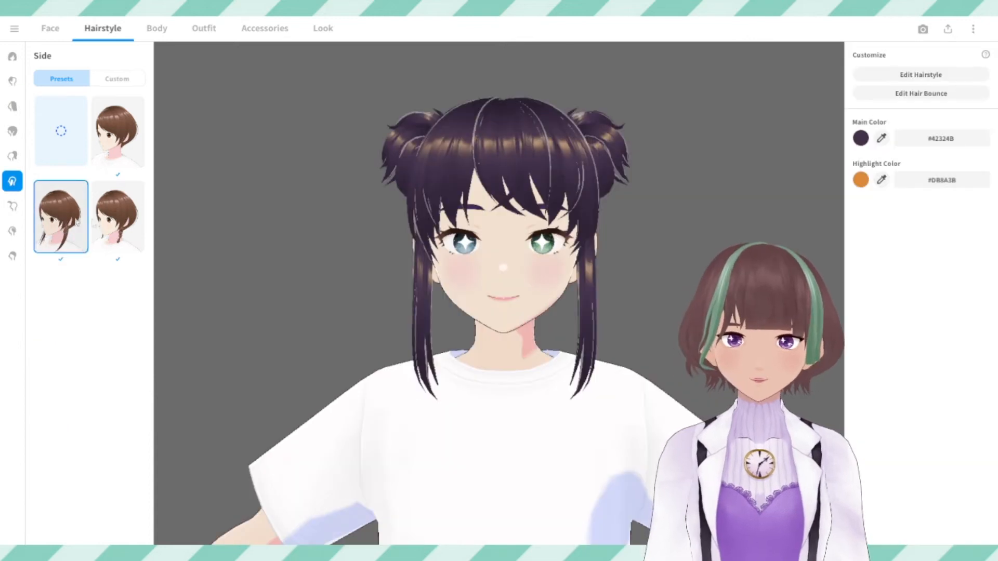
Set the hair's highlight colour to the muted pink #C3656F and add the large looped ahoge.
click(863, 180)
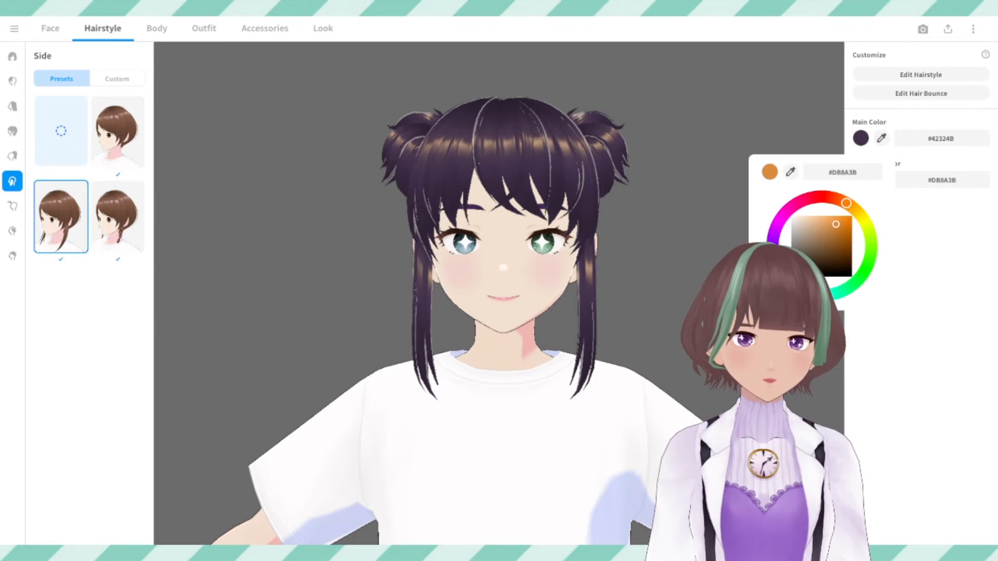
click(774, 239)
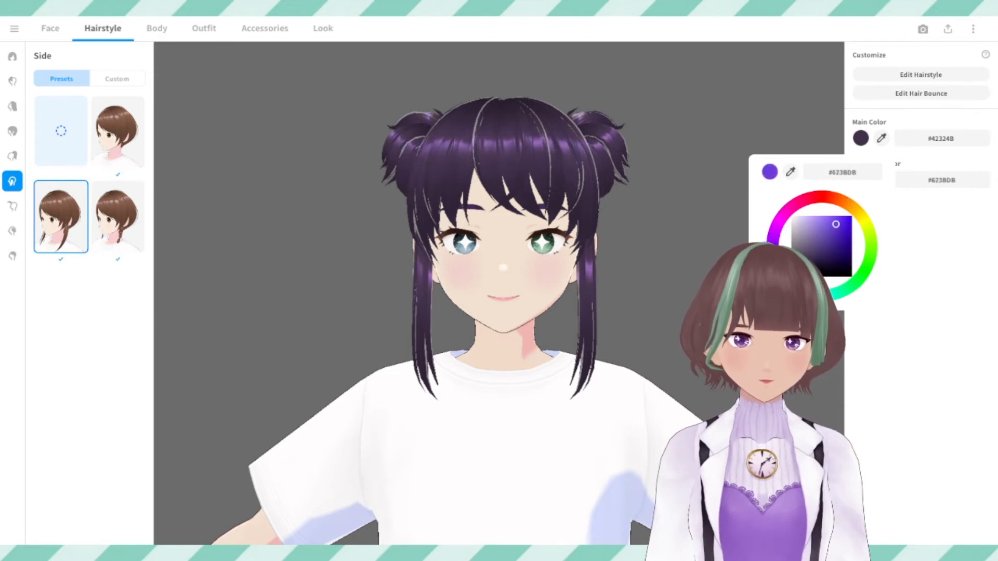
drag(773, 239, 800, 290)
drag(813, 231, 827, 231)
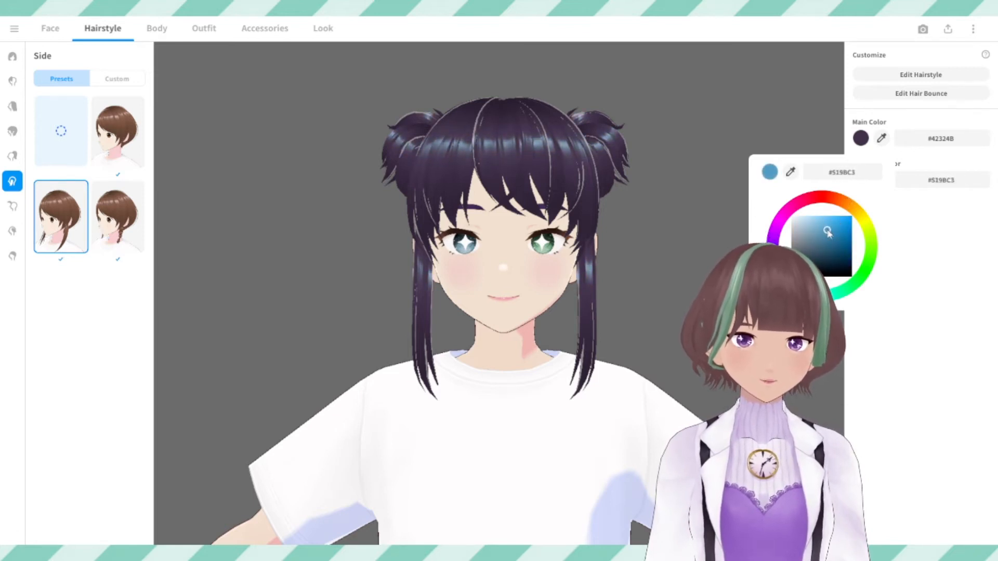
click(774, 232)
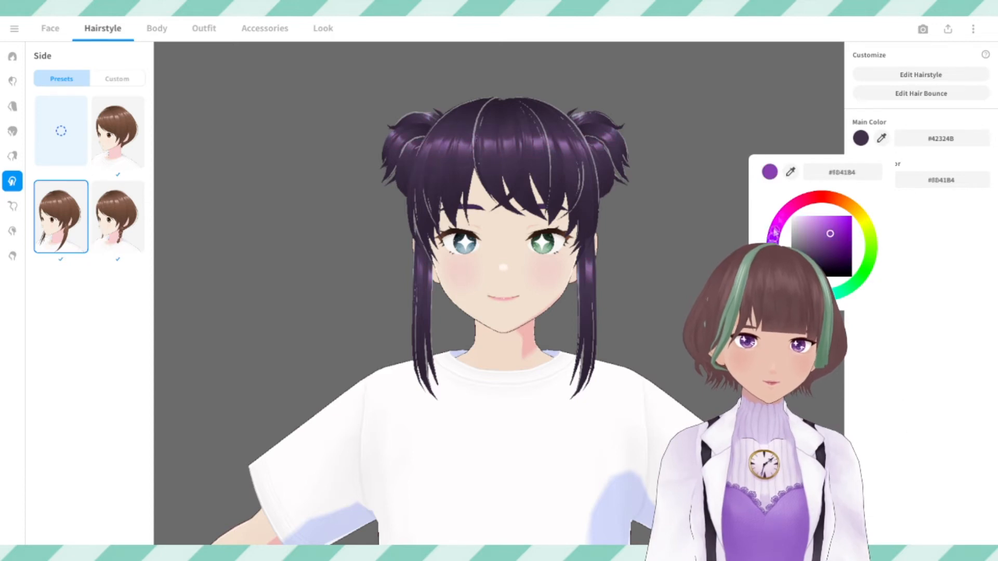
click(816, 193)
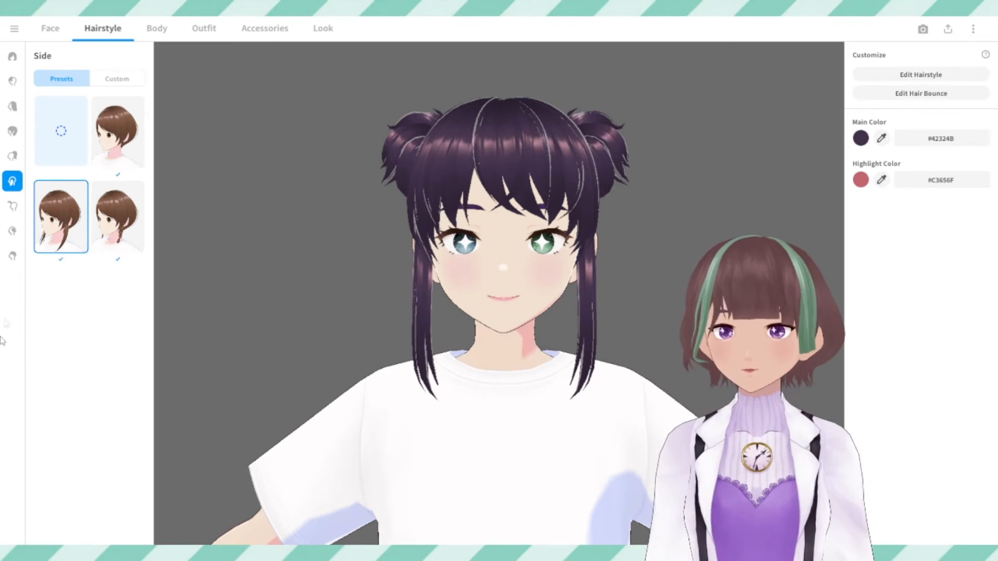
click(13, 205)
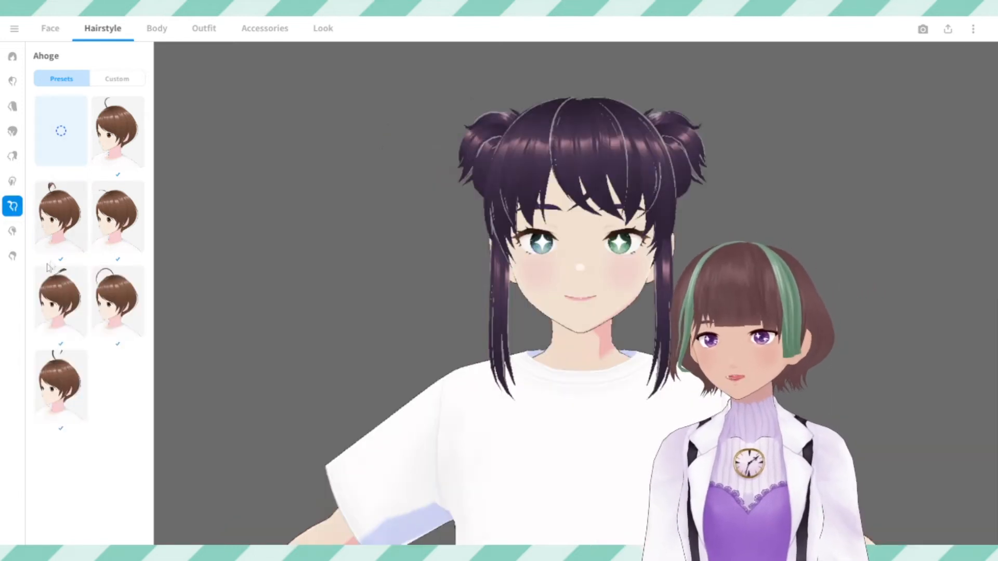
click(114, 290)
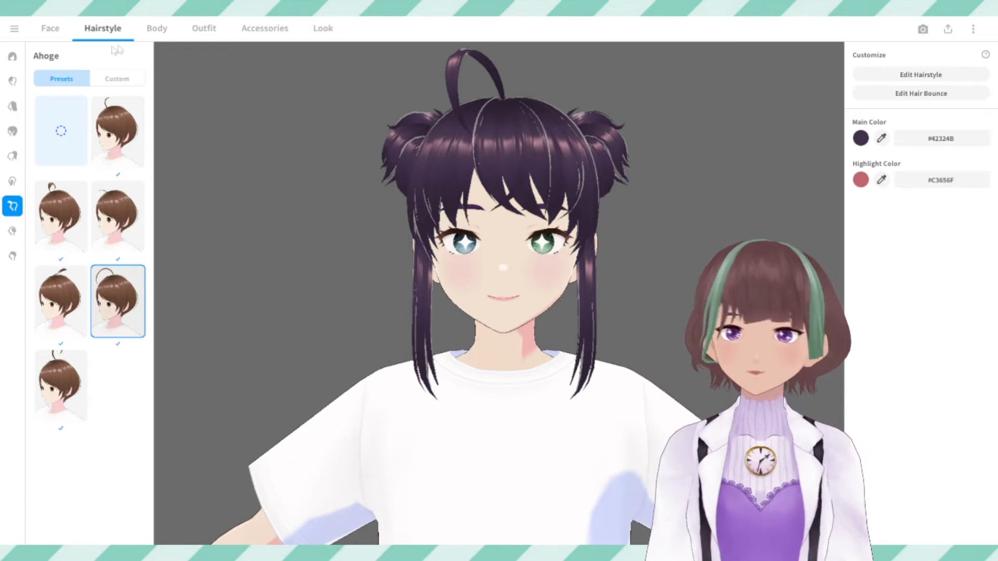
Set the body's Fem Height to 0,520, Masc Height to 0,018 and Body Size to 0,115.
click(165, 33)
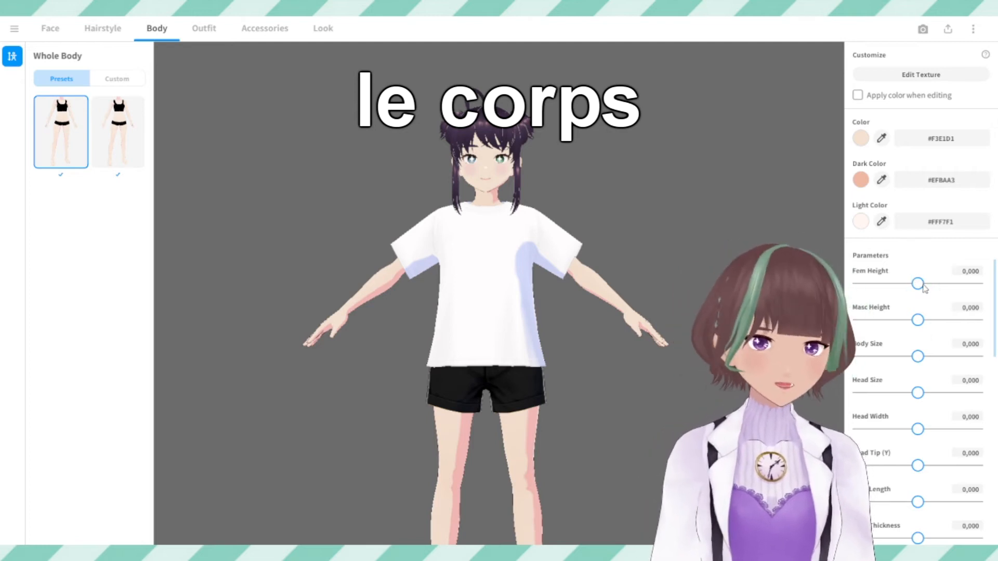
drag(917, 284, 974, 284)
drag(925, 323, 927, 362)
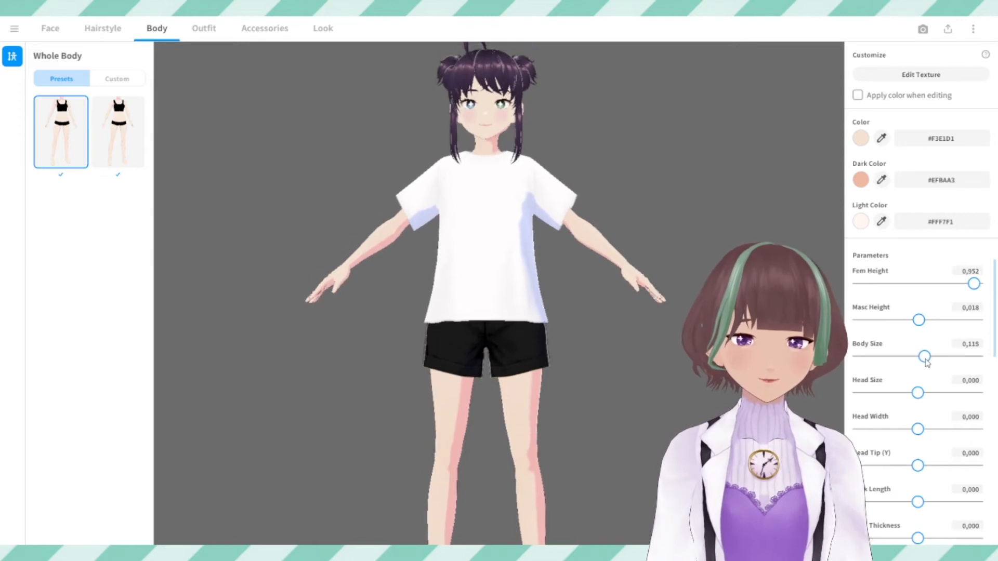
drag(964, 292, 949, 290)
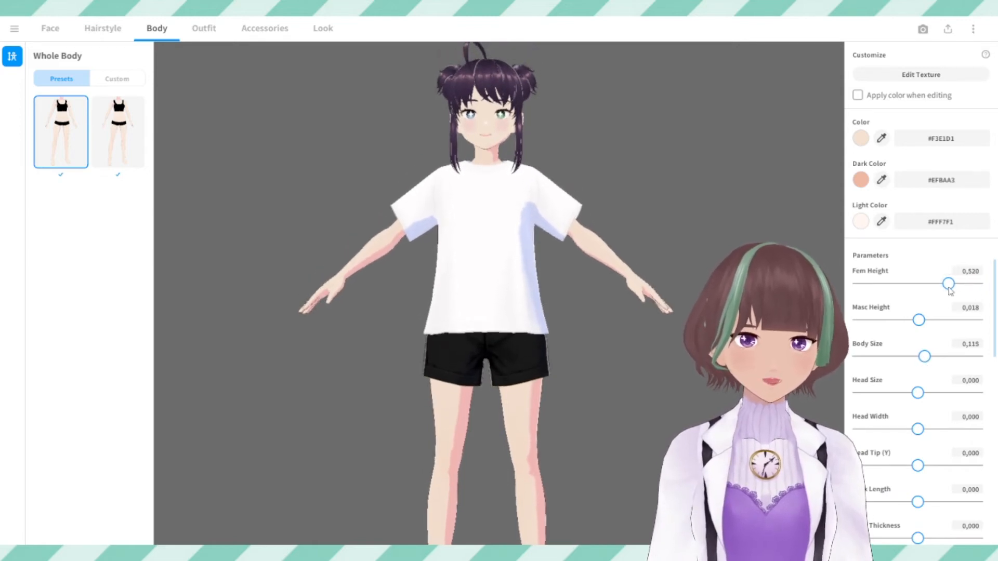
Reduce the avatar's Head Size to -0,335 and Head Width to -0,035.
scroll(910, 451, down, 3)
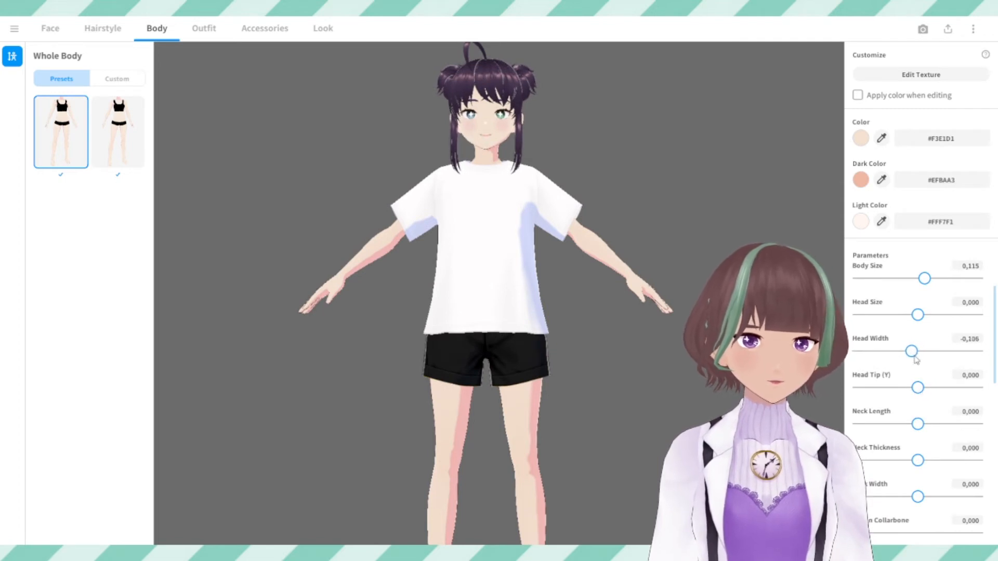
drag(917, 315, 908, 315)
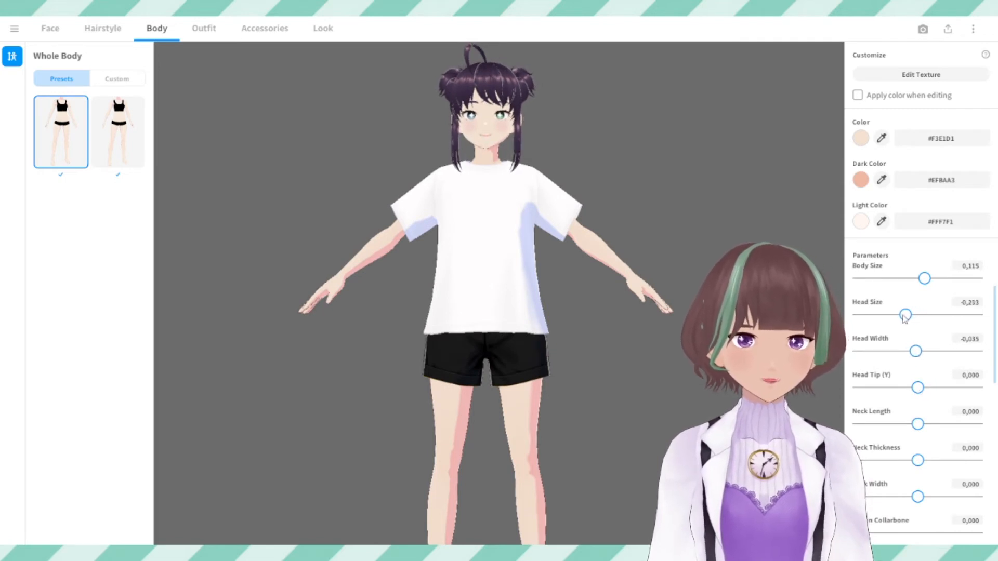
right_drag(566, 188, 570, 283)
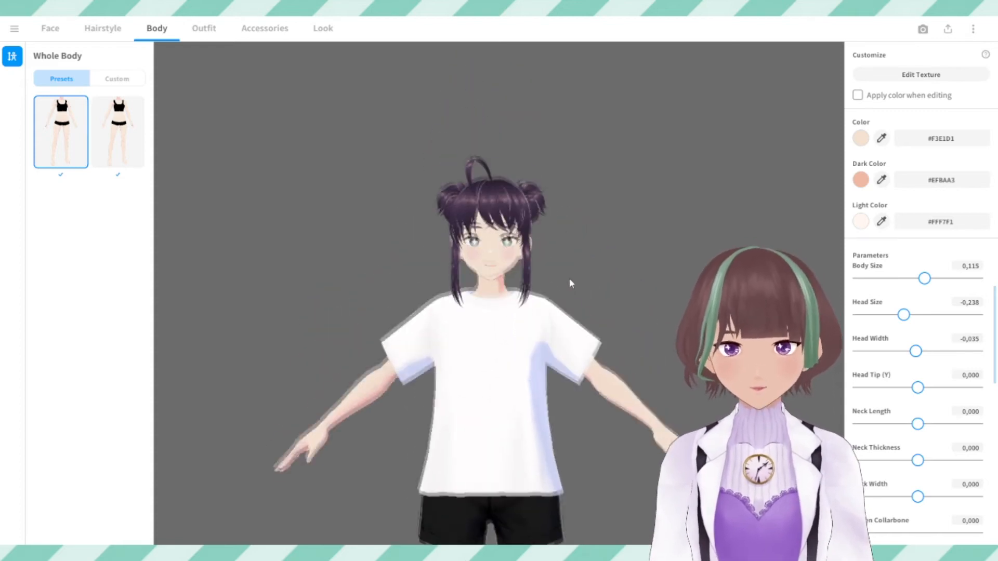
drag(905, 316, 900, 315)
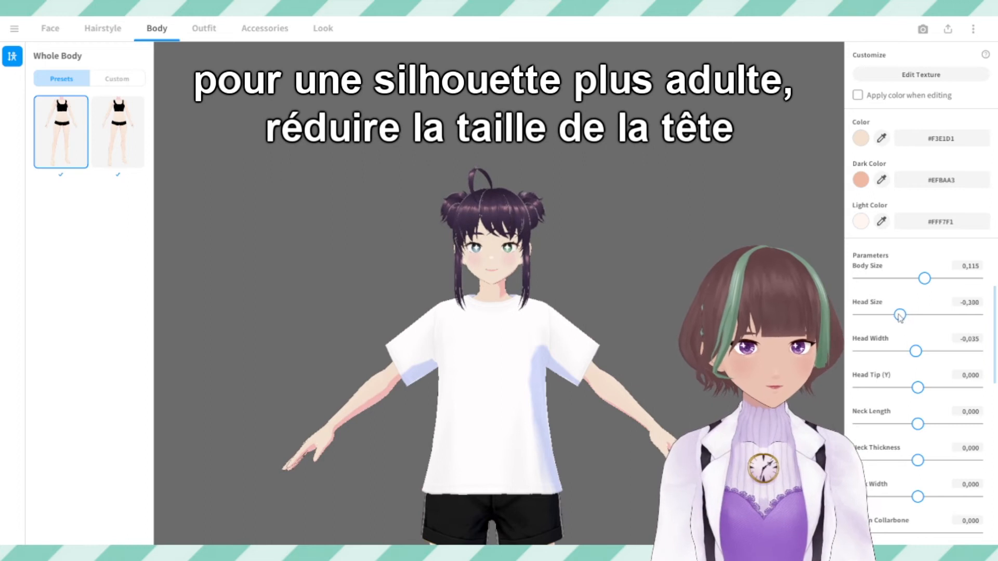
scroll(605, 351, up, 1)
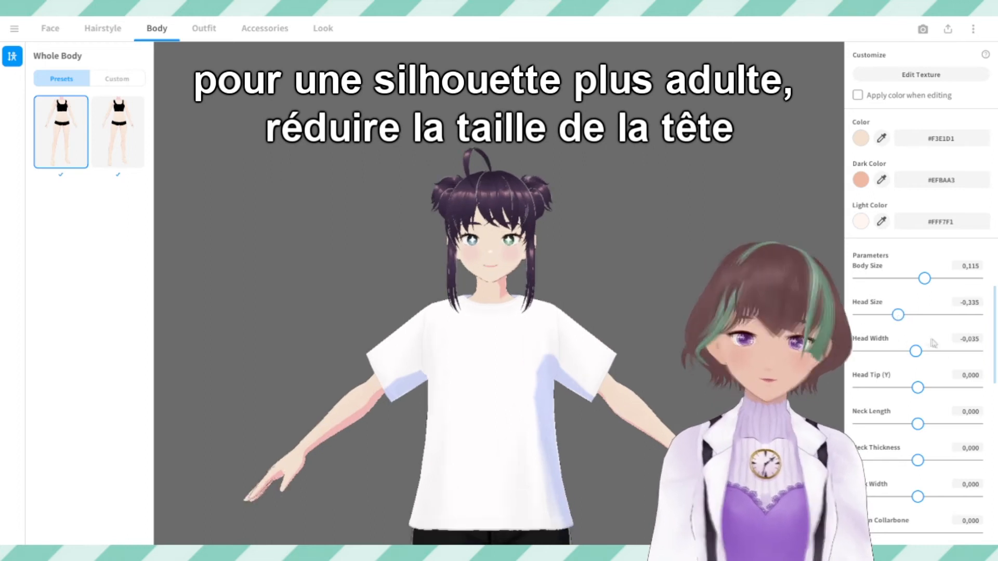
scroll(934, 343, down, 8)
scroll(944, 362, up, 1)
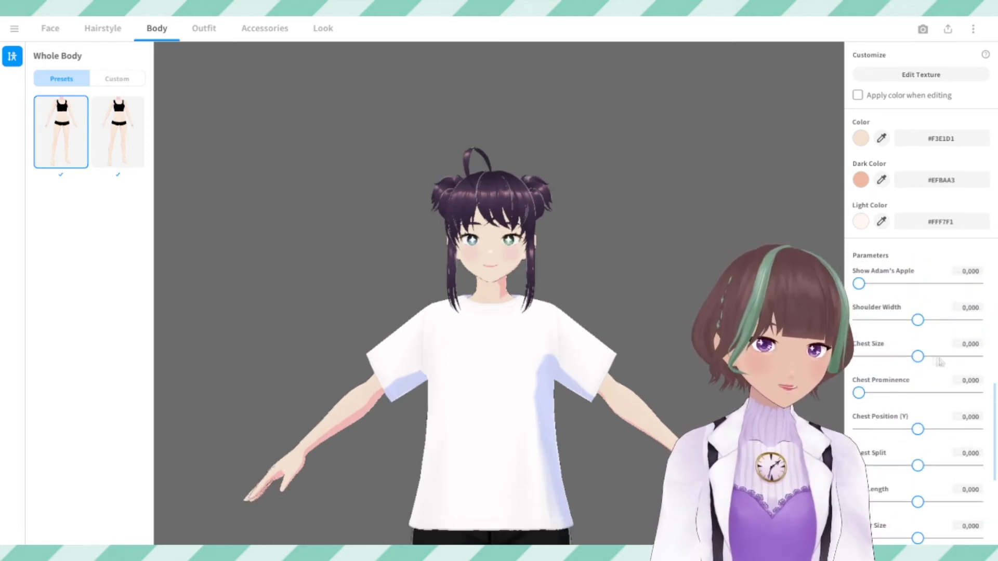
scroll(935, 451, down, 4)
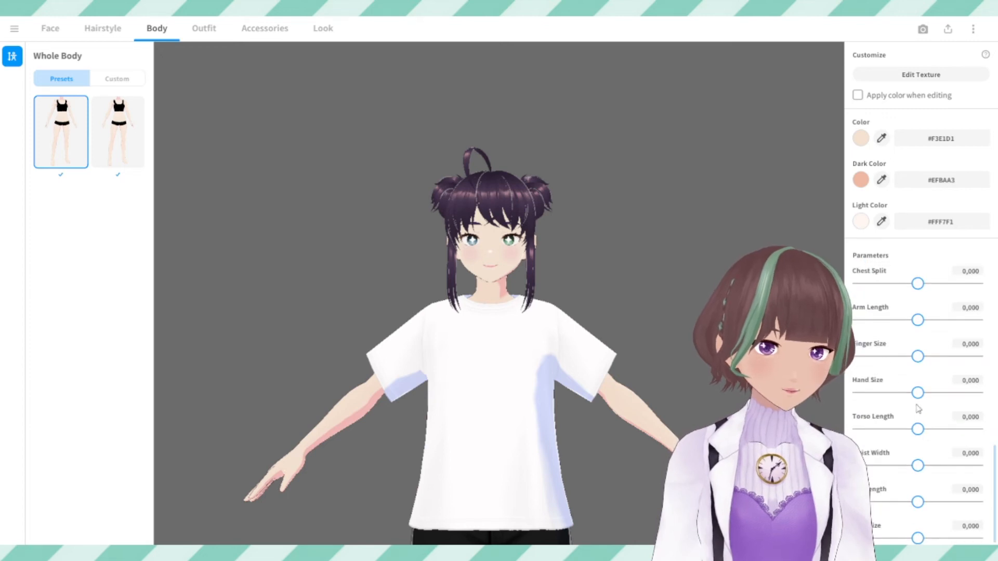
Set the body's Waist Width to 0,106.
scroll(930, 421, down, 1)
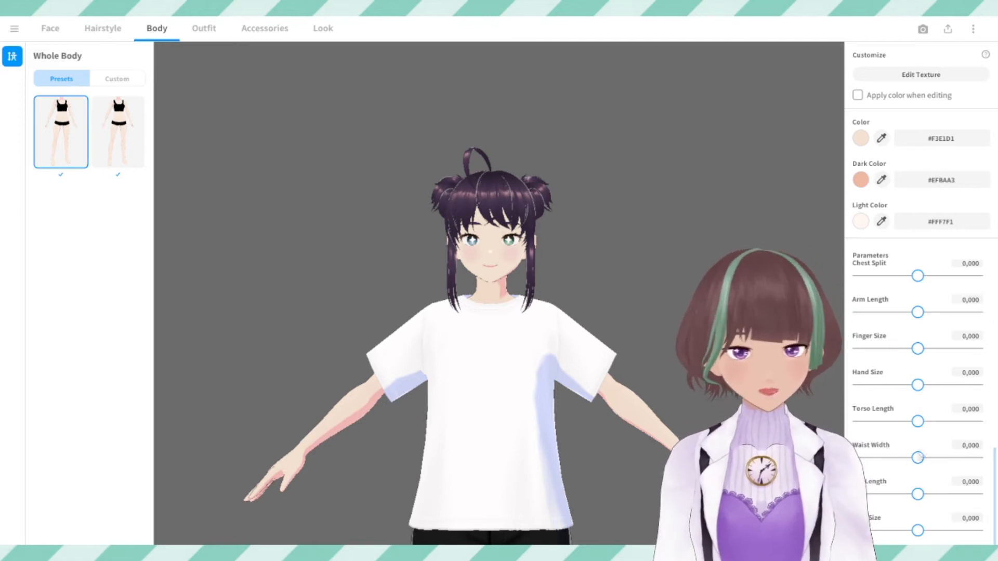
mouse_move(917, 457)
mouse_down()
mouse_move(983, 462)
mouse_move(926, 463)
mouse_up()
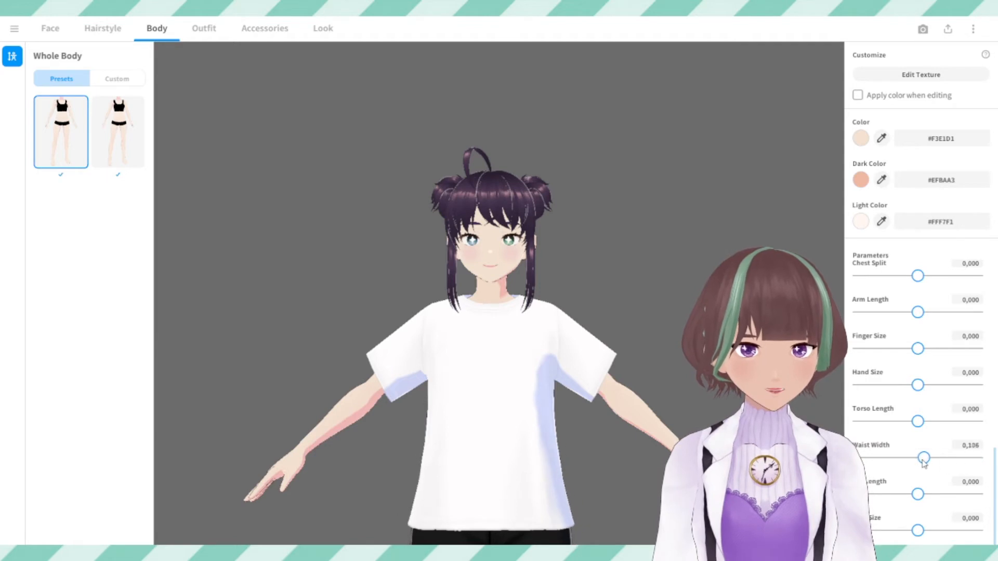
Dress the avatar in the whole outfit set with the red floral shirt and dark jeans.
click(196, 31)
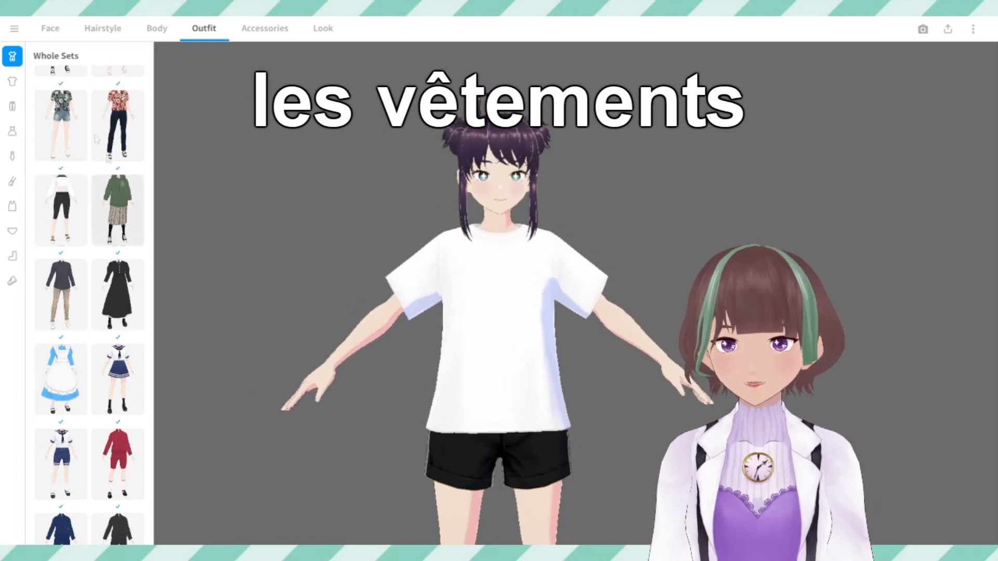
click(124, 124)
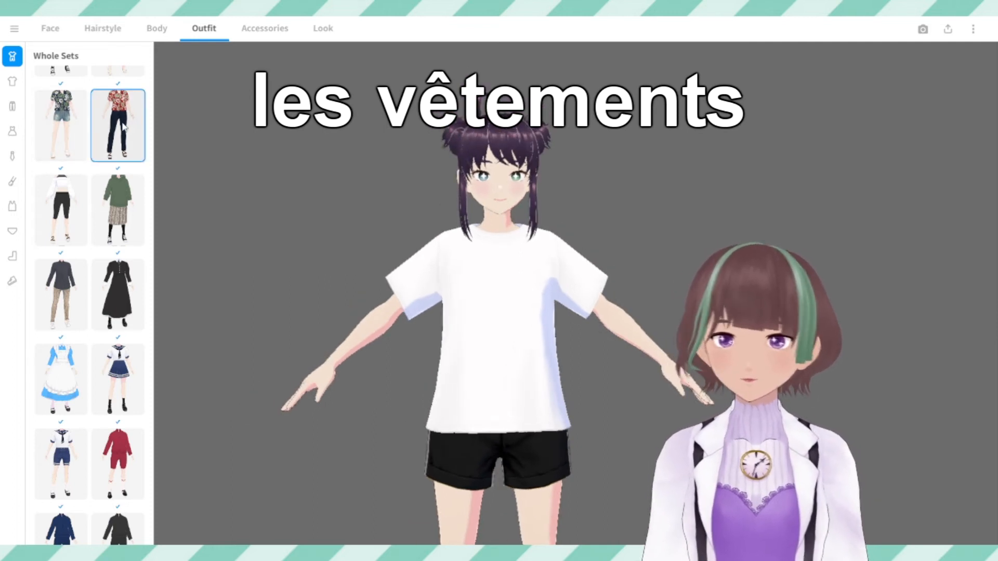
scroll(89, 325, down, 4)
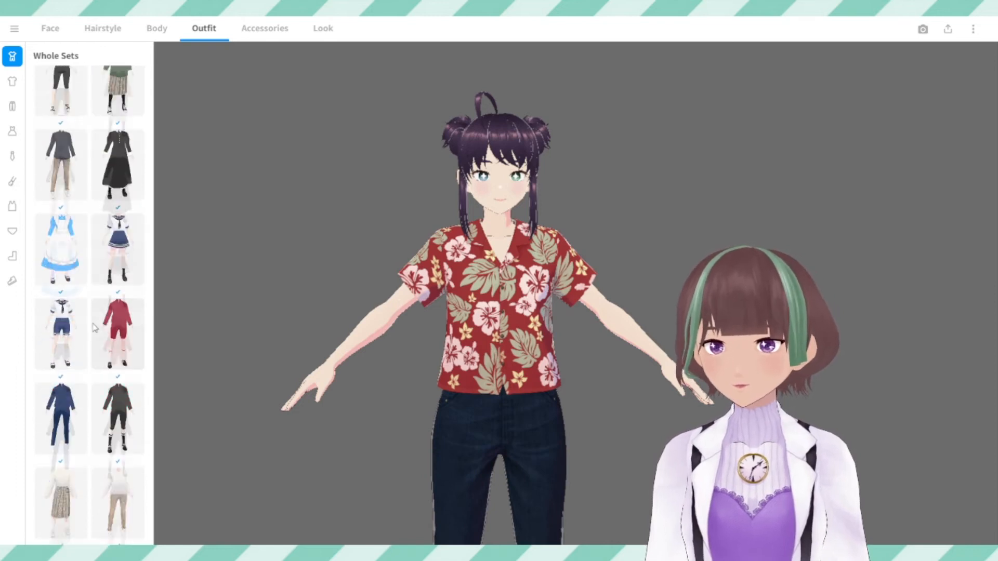
Try the black hoodie, dark button-up shirt, navy blazer and white off-shoulder sweater as the avatar's top.
click(13, 82)
scroll(65, 236, up, 10)
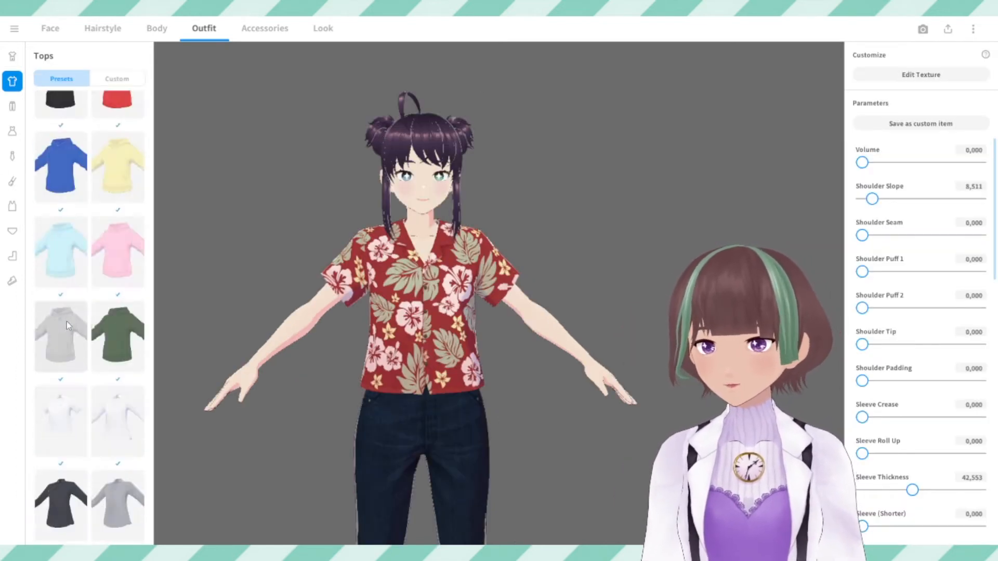
scroll(66, 323, down, 1)
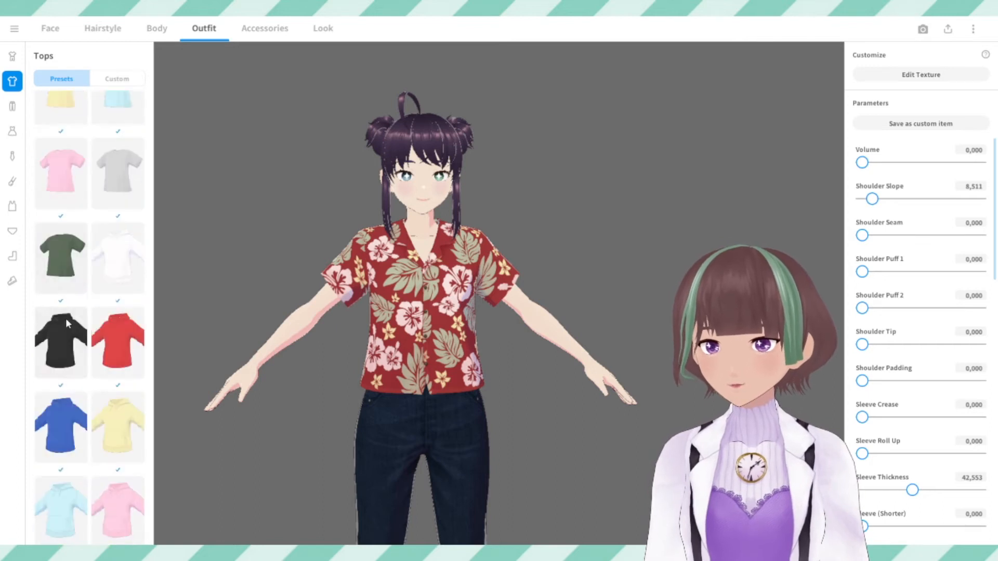
click(68, 357)
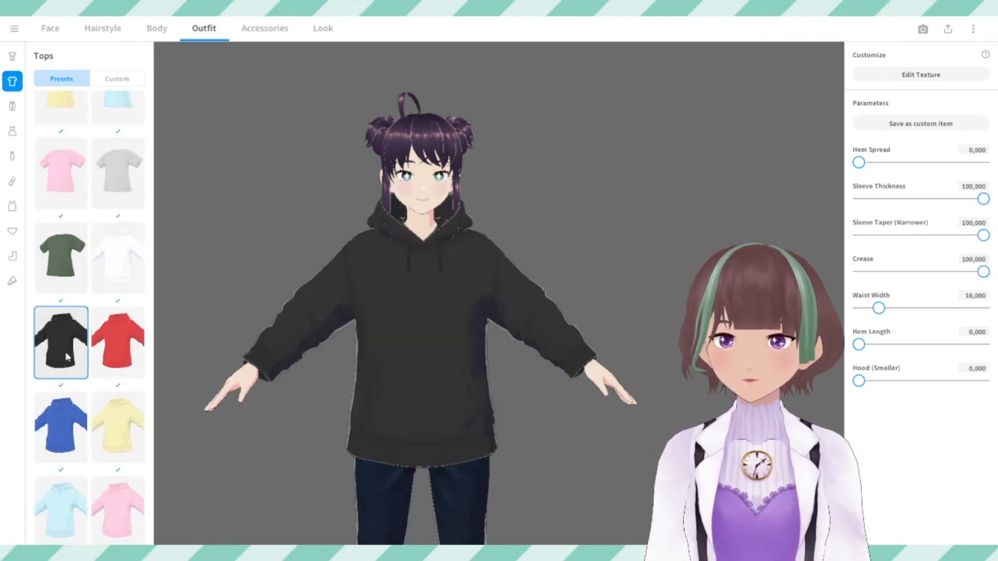
scroll(138, 410, down, 8)
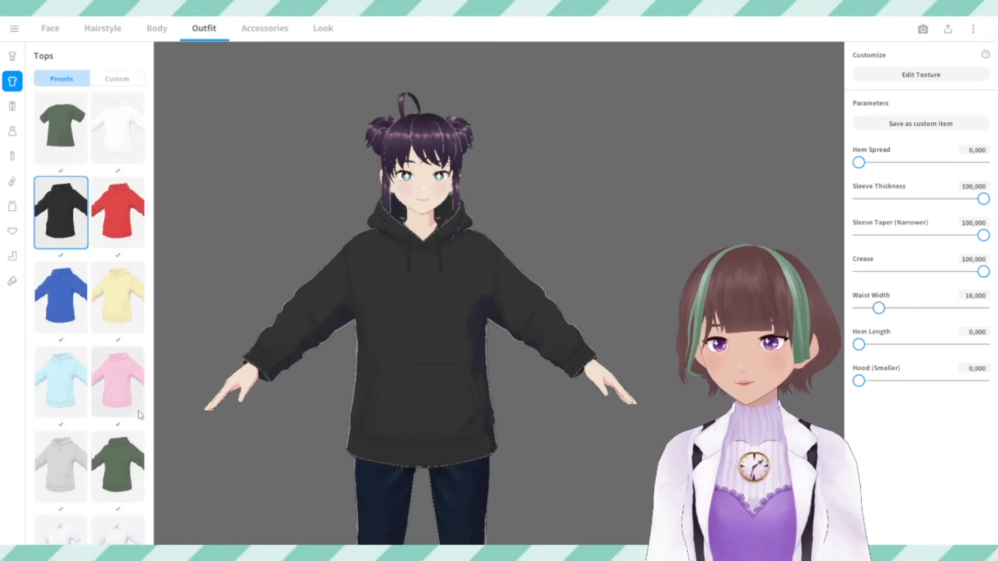
click(73, 341)
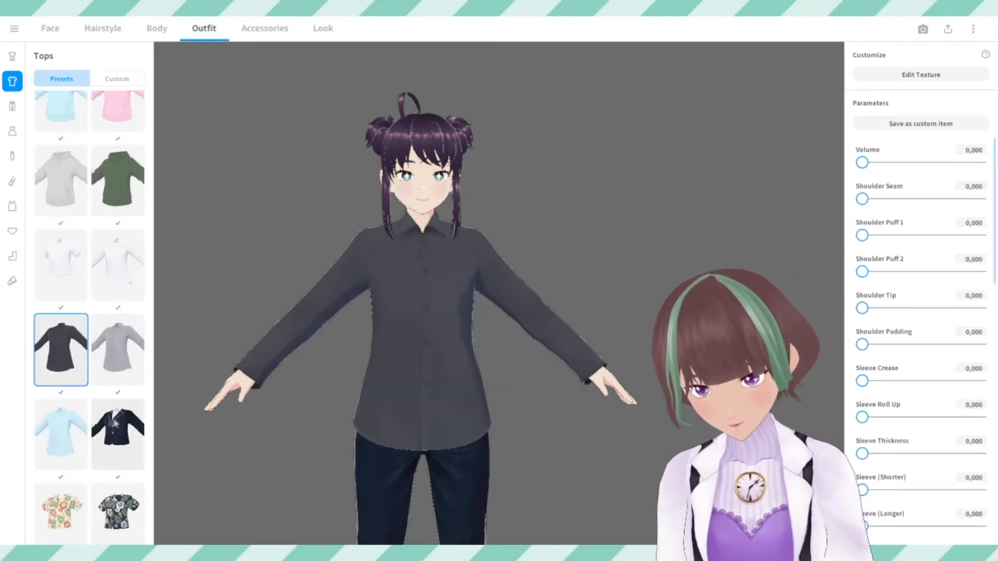
click(121, 432)
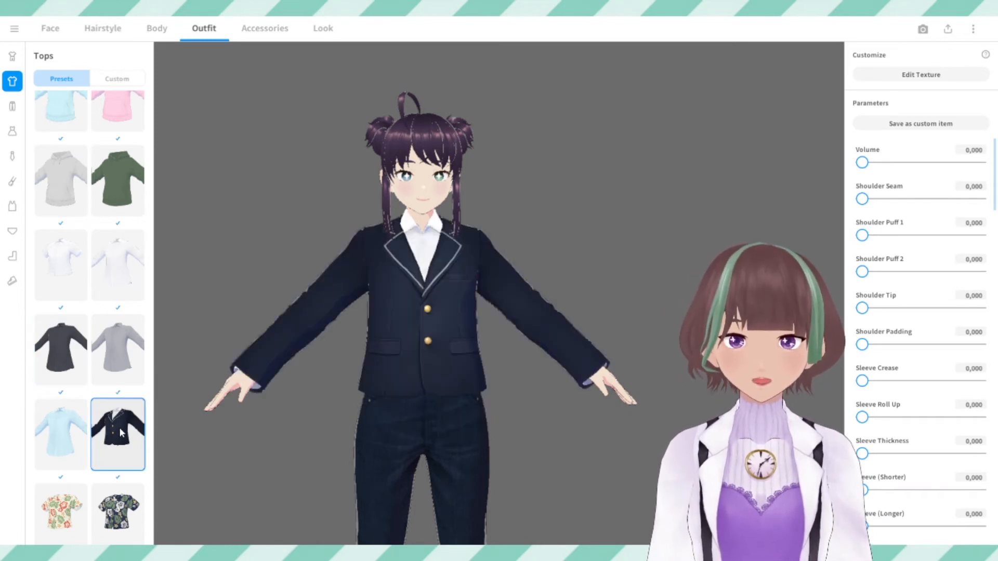
scroll(121, 433, down, 3)
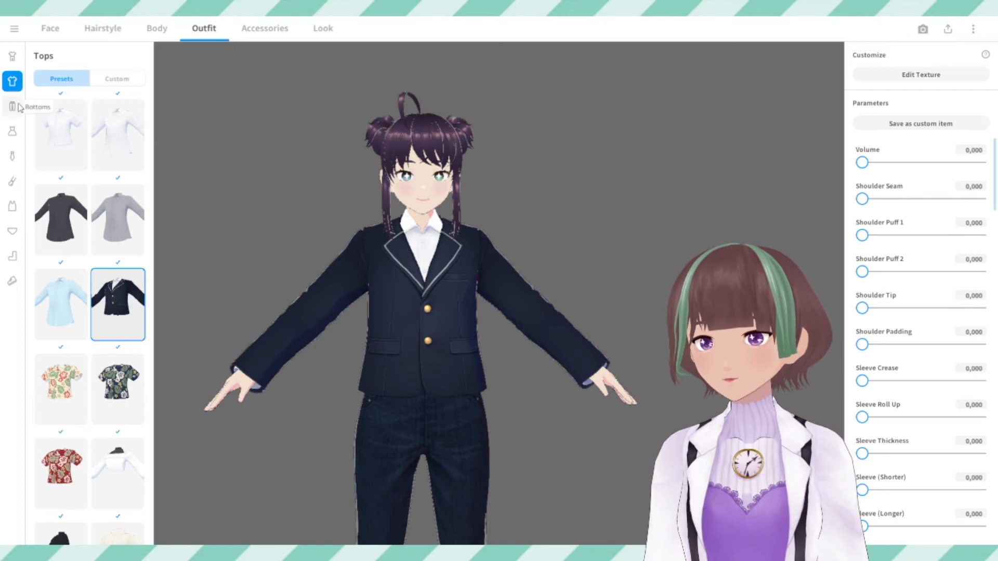
click(115, 457)
Dress the avatar in the long navy dress with the white shirt knotted at the waist.
click(12, 106)
scroll(111, 356, down, 5)
click(12, 131)
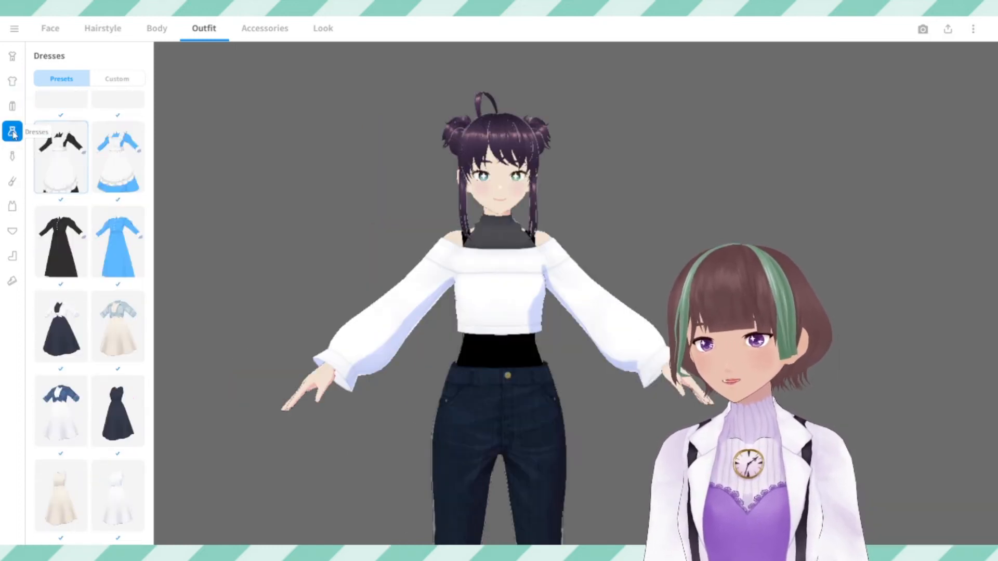
click(118, 326)
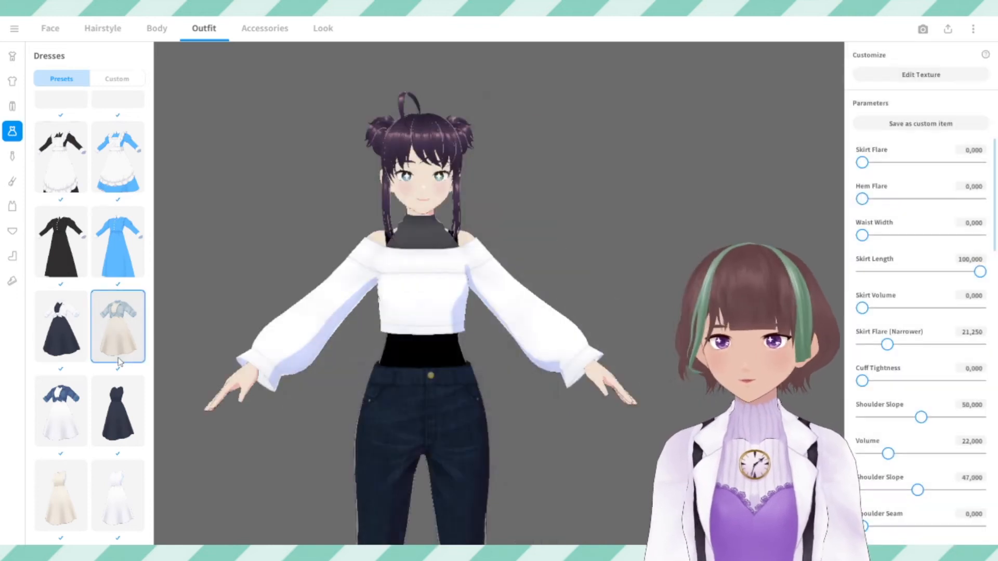
click(70, 417)
click(69, 343)
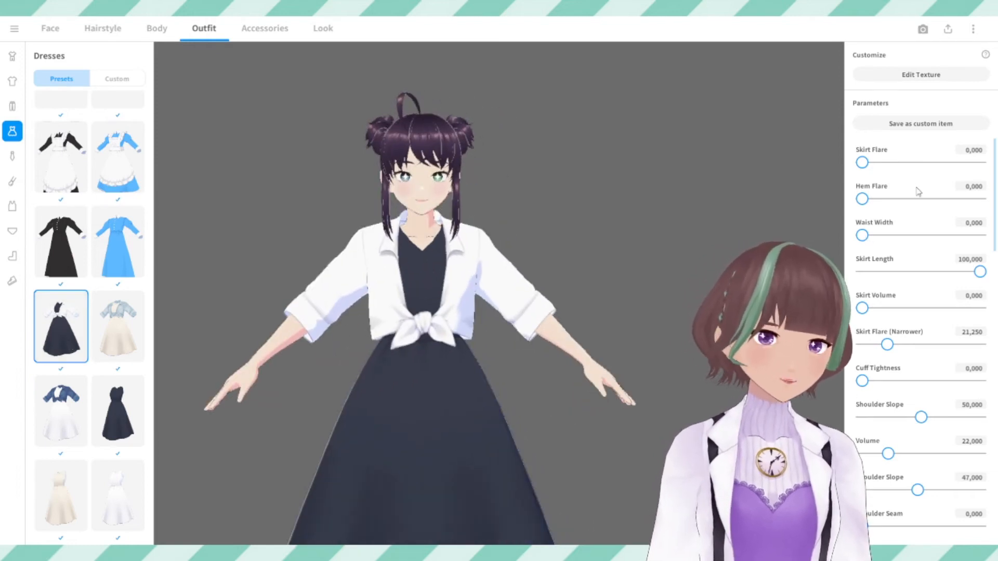
Set the dress's Waist Width to 22,467, Waist Narrowness (Belted) to 62,678 and Waist Narrowness (Corseted) to 22,907.
scroll(899, 281, down, 5)
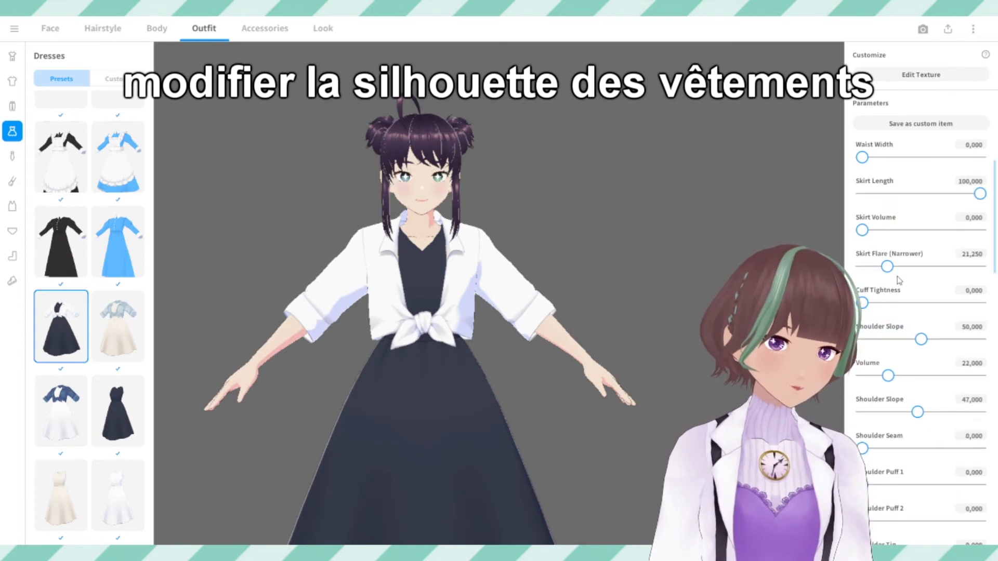
scroll(899, 281, down, 8)
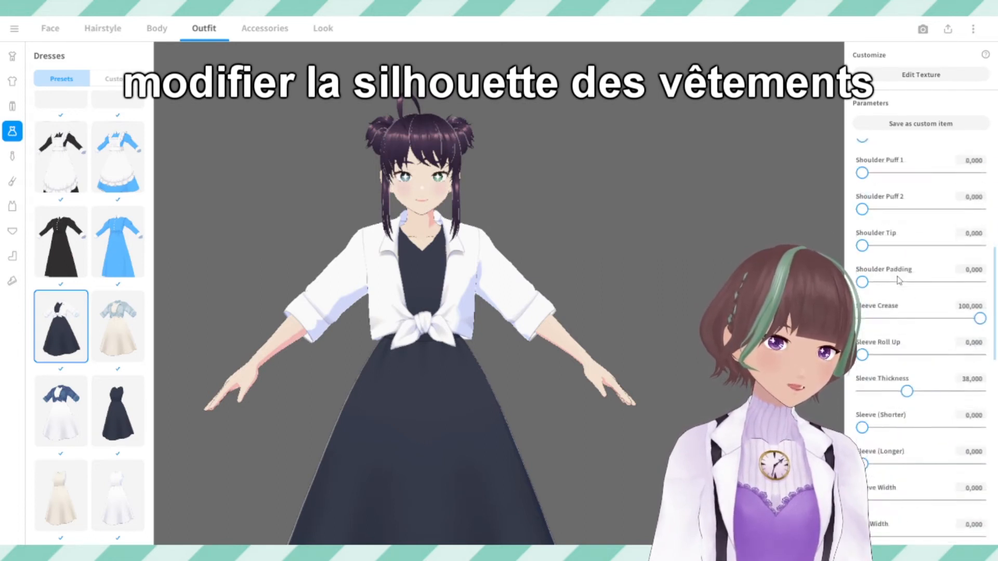
scroll(898, 280, down, 4)
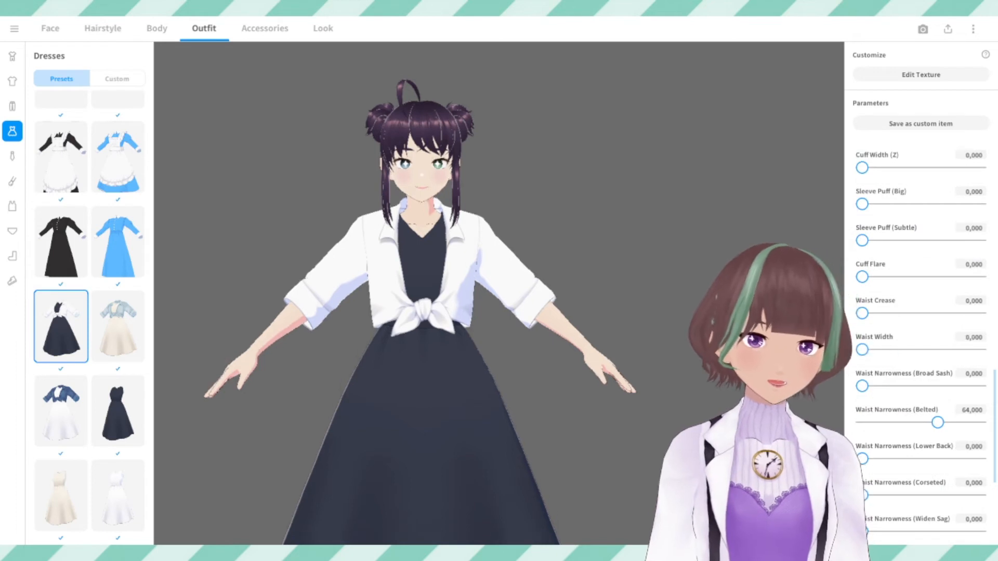
mouse_move(862, 386)
mouse_down()
mouse_move(917, 385)
mouse_move(861, 386)
mouse_up()
drag(862, 350, 888, 351)
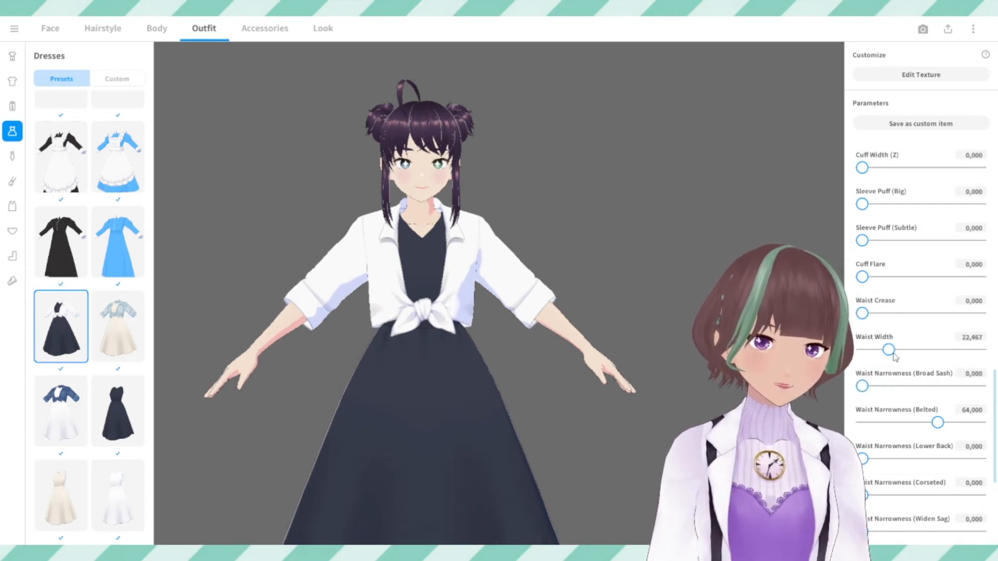
drag(862, 495, 889, 495)
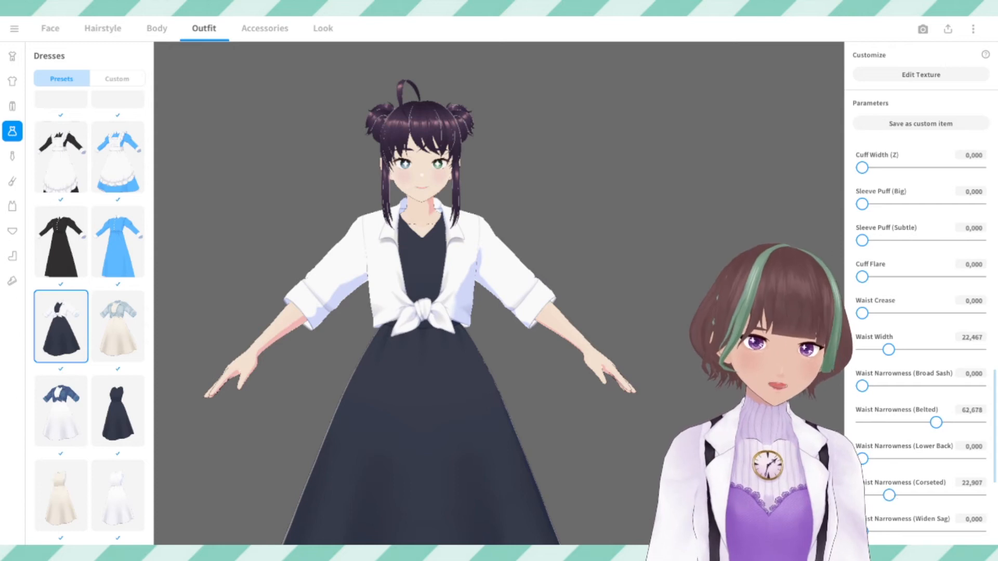
mouse_move(556, 460)
right_down()
mouse_move(485, 445)
mouse_move(468, 457)
mouse_move(563, 447)
right_up()
Look through the neck, arm and underwear options and choose the strapless cropped black inner top.
click(12, 157)
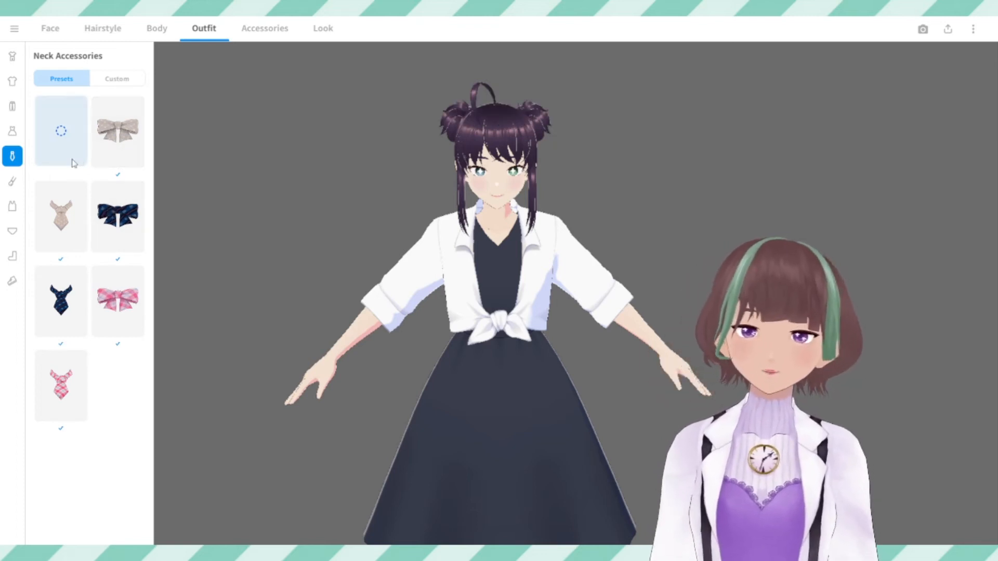
click(18, 190)
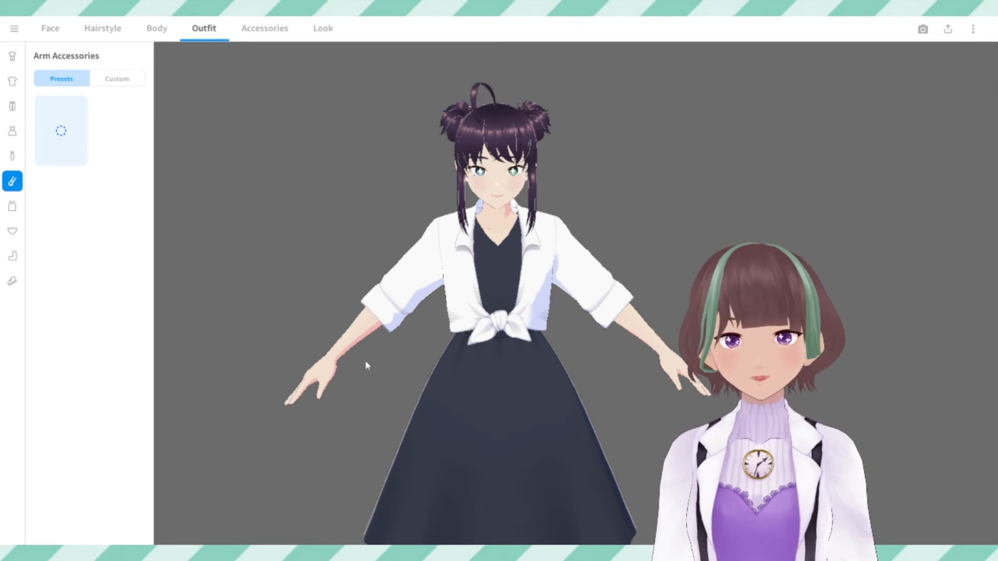
click(14, 208)
click(119, 216)
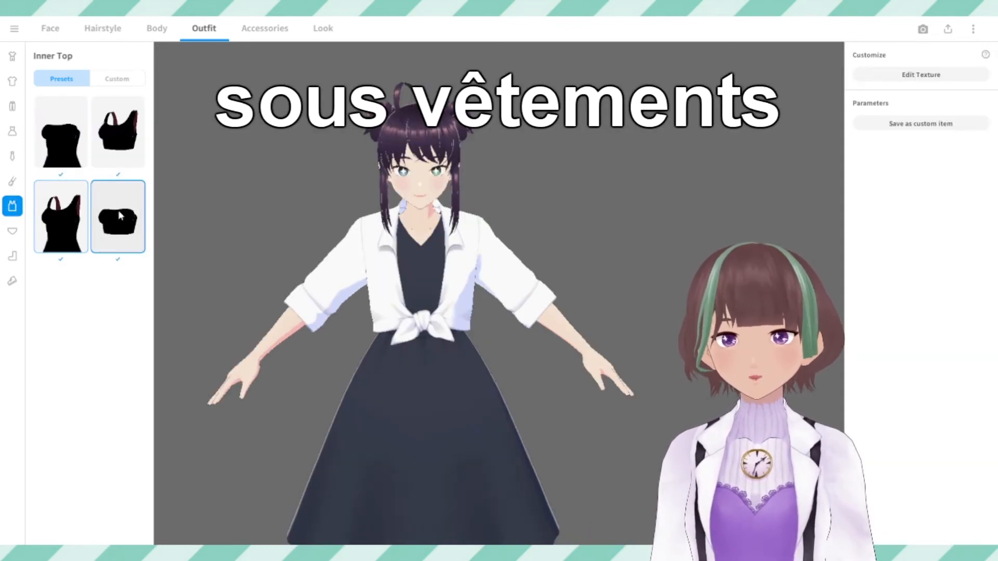
click(11, 235)
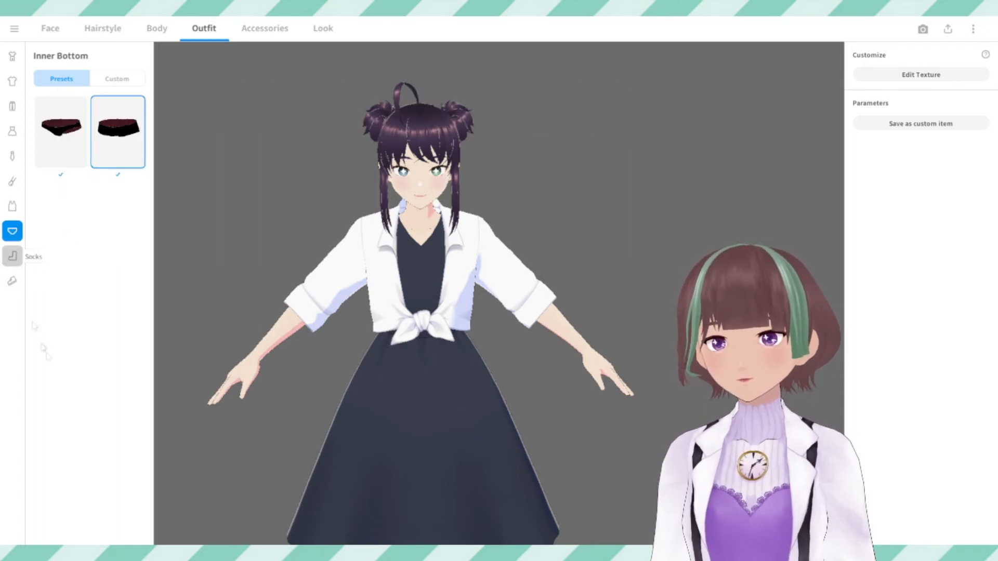
click(12, 256)
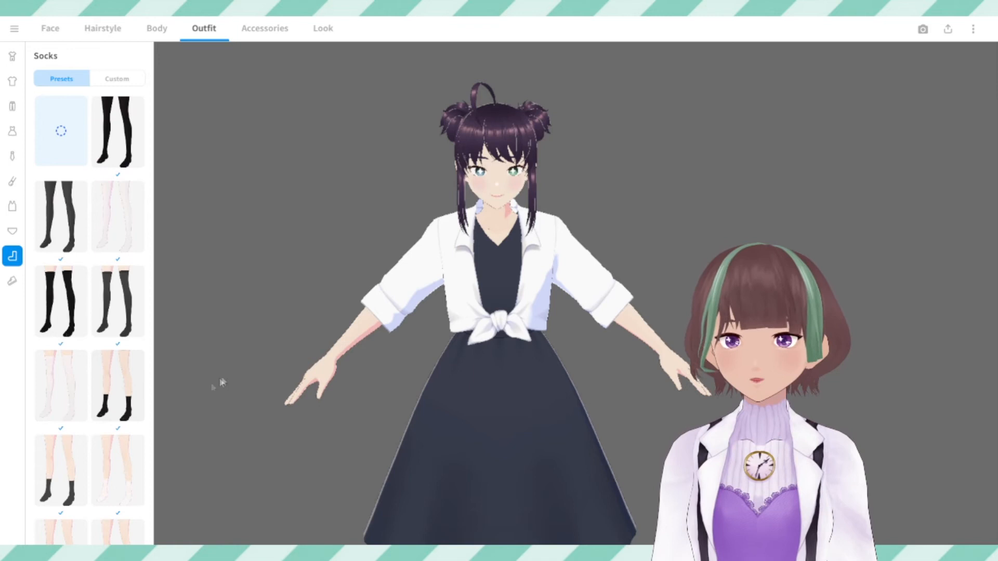
click(117, 217)
click(61, 131)
scroll(120, 359, down, 4)
click(111, 416)
scroll(110, 363, up, 4)
click(61, 130)
Put the cream high-top lace-up sneakers on the avatar.
click(13, 281)
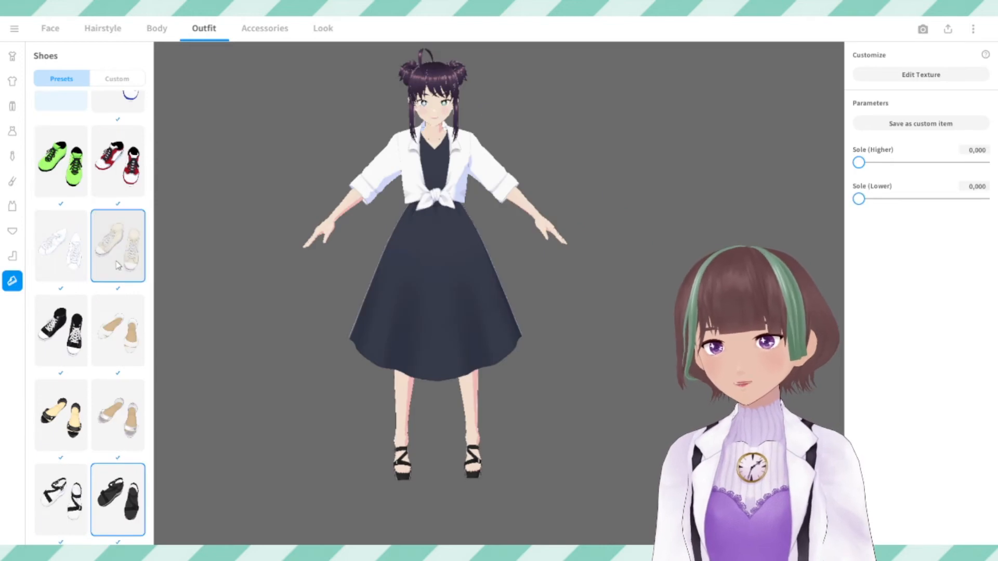
click(117, 265)
mouse_move(387, 385)
right_down()
mouse_move(358, 395)
mouse_move(391, 390)
right_up()
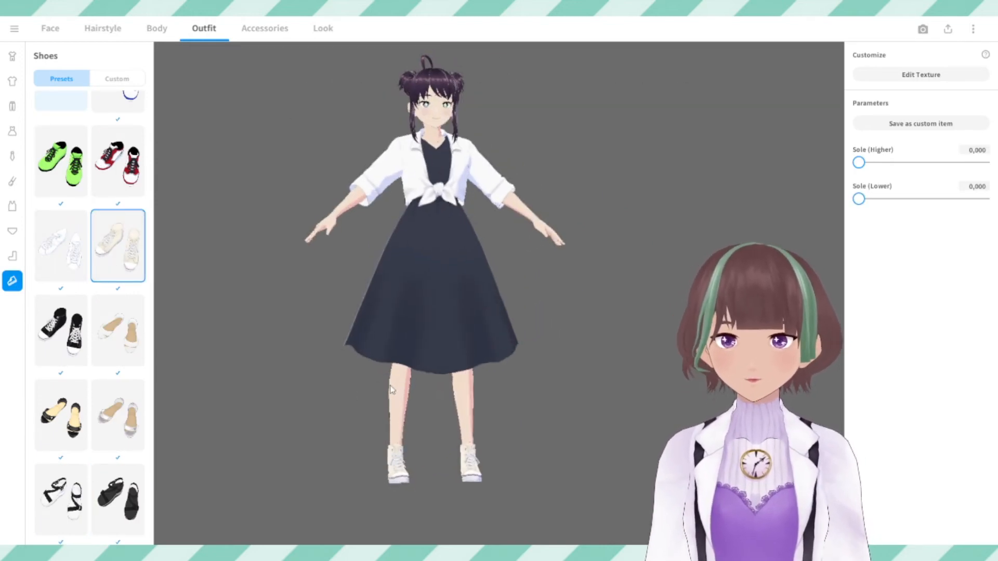
Try the black ankle socks and apply the dark grey ankle socks instead.
click(13, 256)
click(119, 329)
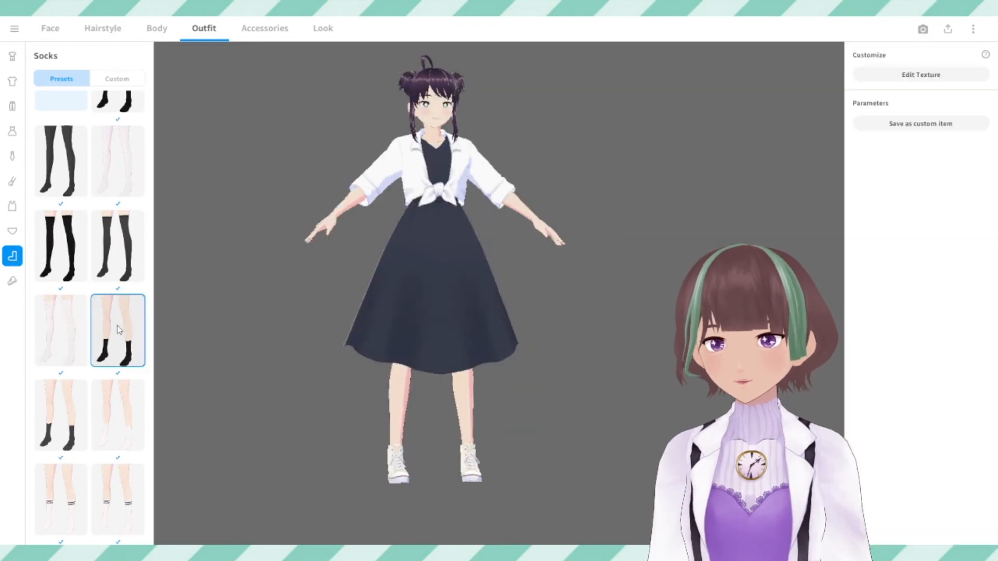
click(71, 422)
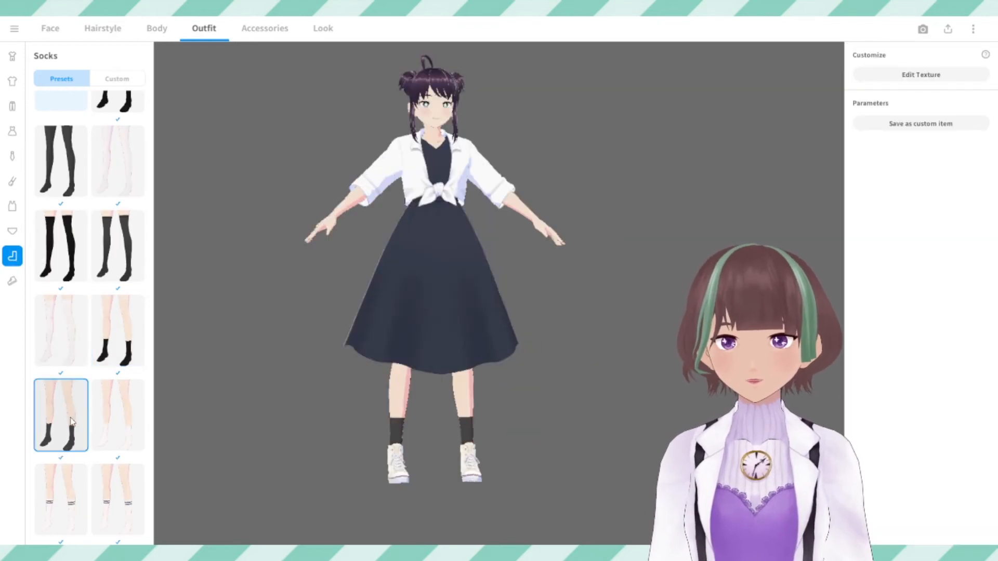
Add the Glasses (Thick) accessory to the avatar and view it up close on the face.
click(264, 28)
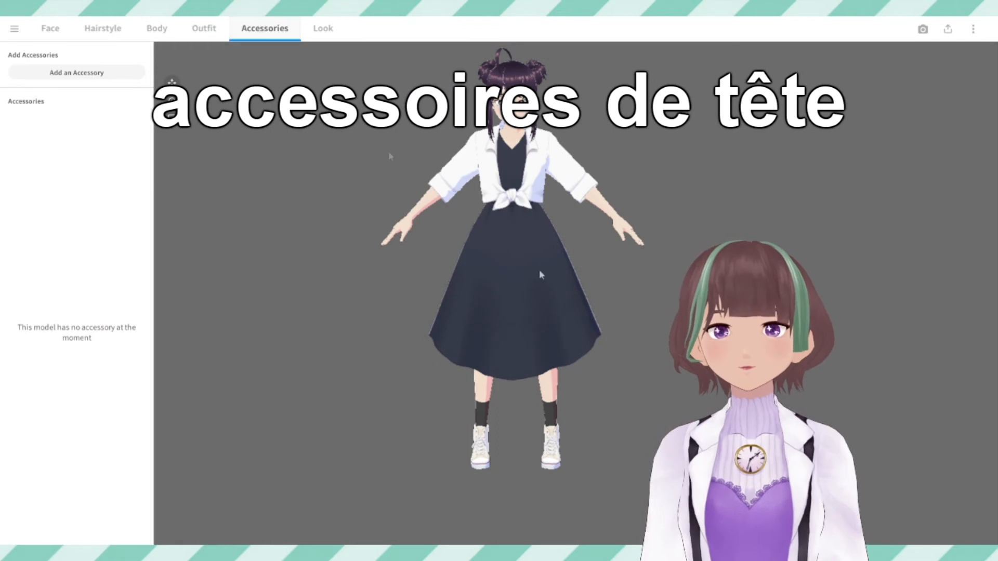
scroll(586, 225, up, 5)
click(61, 73)
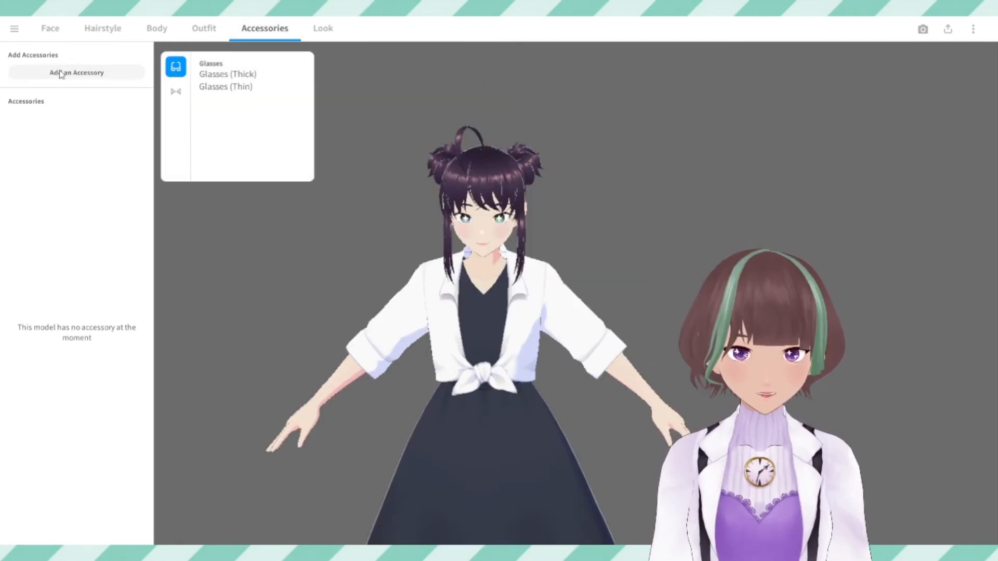
click(245, 76)
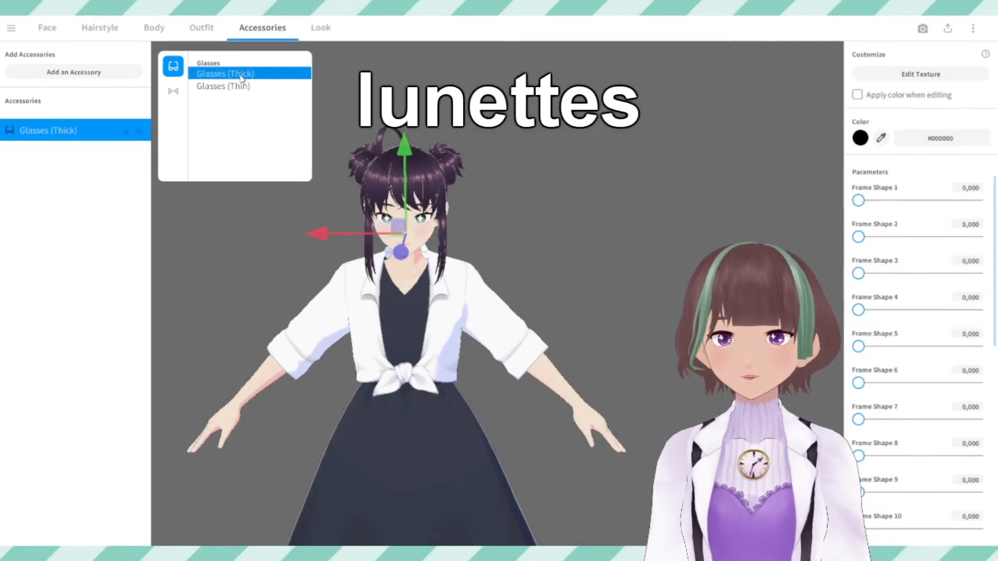
click(553, 214)
right_drag(382, 366, 348, 337)
scroll(332, 260, up, 3)
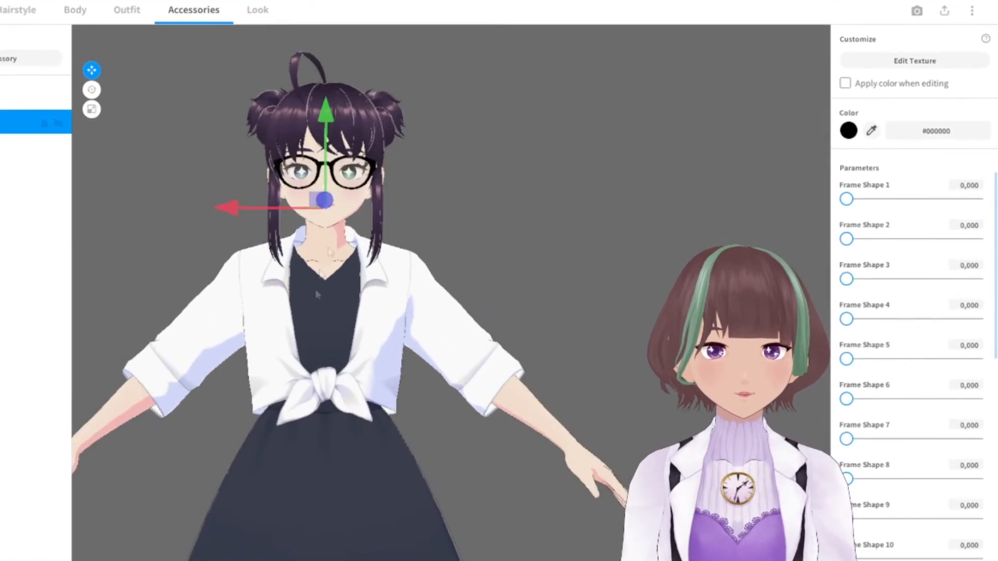
right_drag(302, 229, 349, 227)
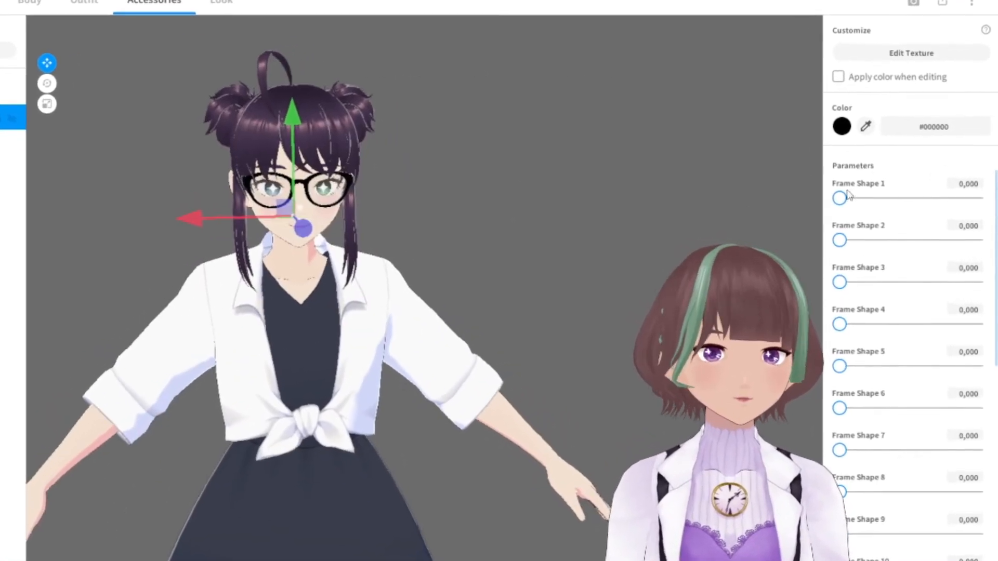
Try Frame Shapes 1 to 4 on the glasses, returning them to 0, and set Frame Shape 5 to 55,947.
mouse_move(838, 198)
mouse_down()
mouse_move(973, 199)
mouse_move(825, 207)
mouse_up()
drag(829, 242, 802, 231)
mouse_move(821, 290)
mouse_down()
mouse_move(980, 304)
mouse_move(808, 298)
mouse_up()
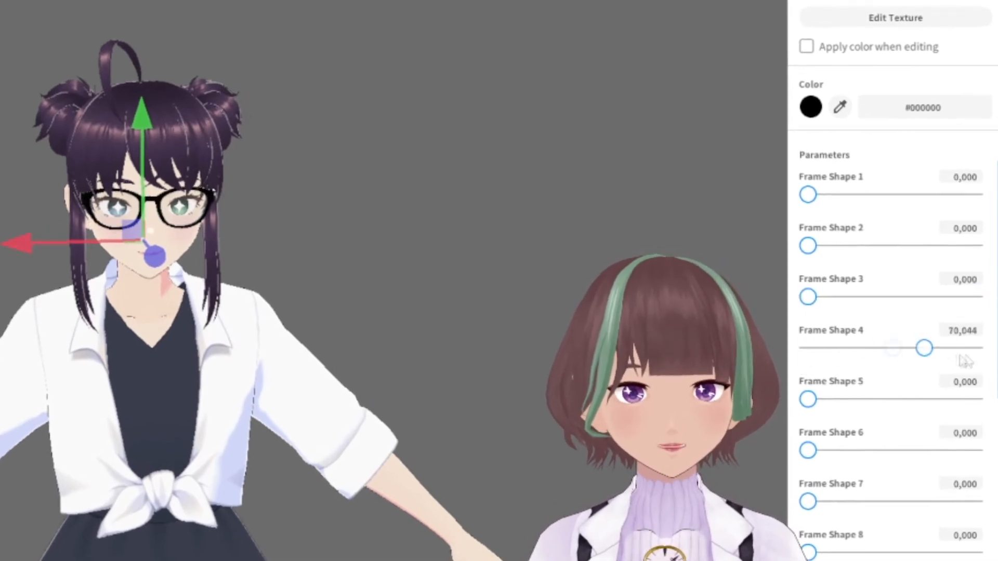
drag(965, 361, 976, 353)
drag(886, 355, 779, 348)
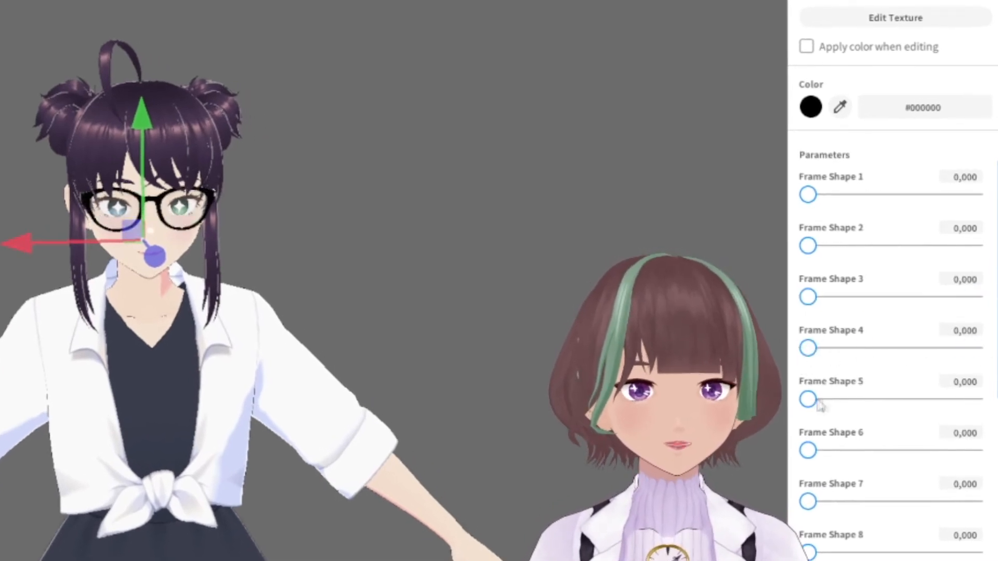
drag(808, 399, 994, 403)
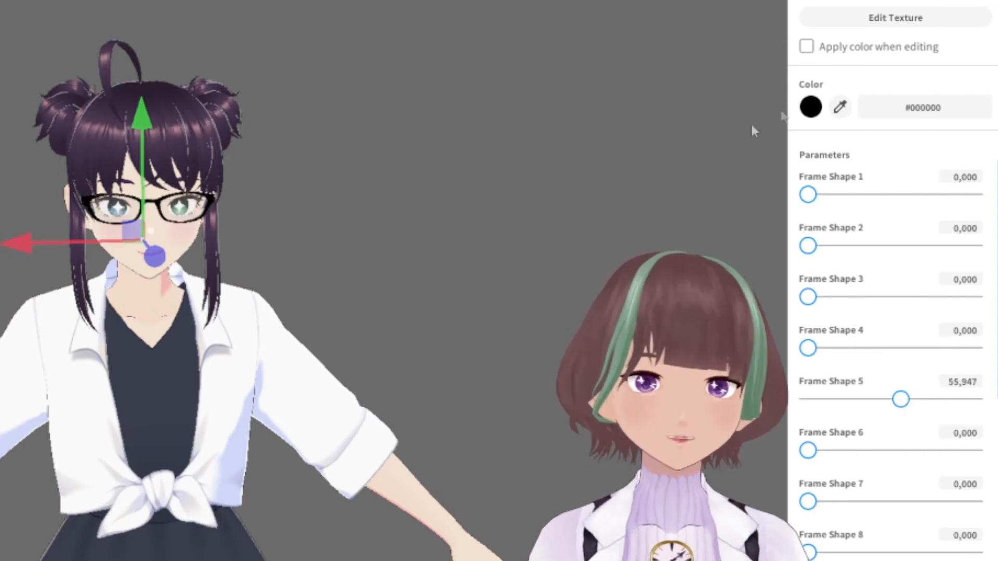
Colour the glasses frame #393D4D by sampling the dark dress fabric.
click(811, 108)
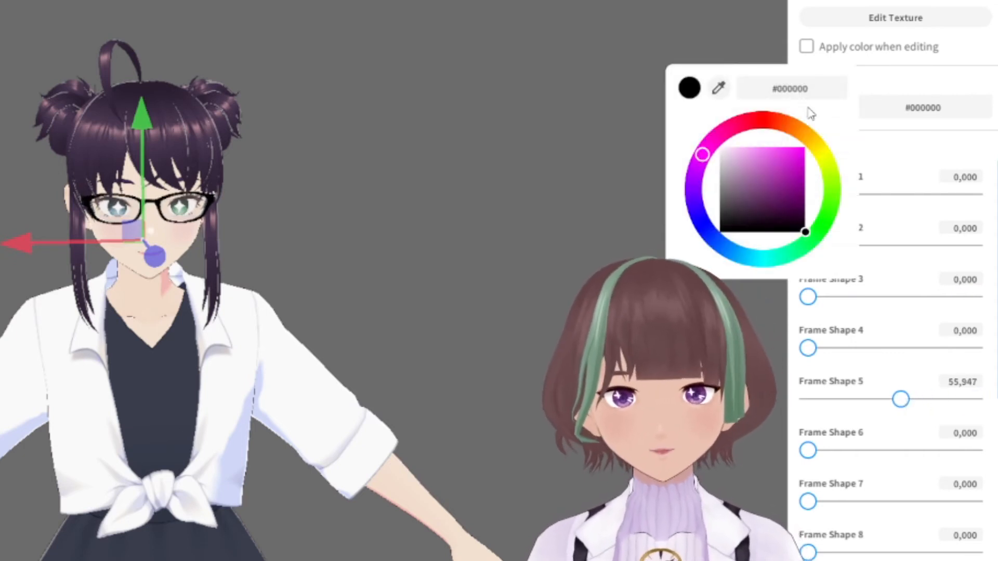
click(718, 87)
click(169, 408)
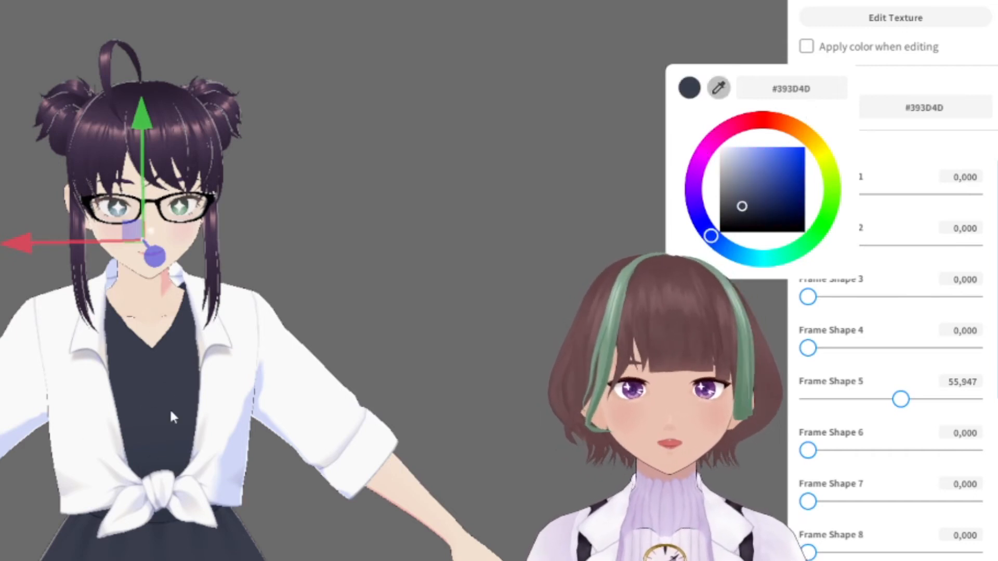
click(499, 390)
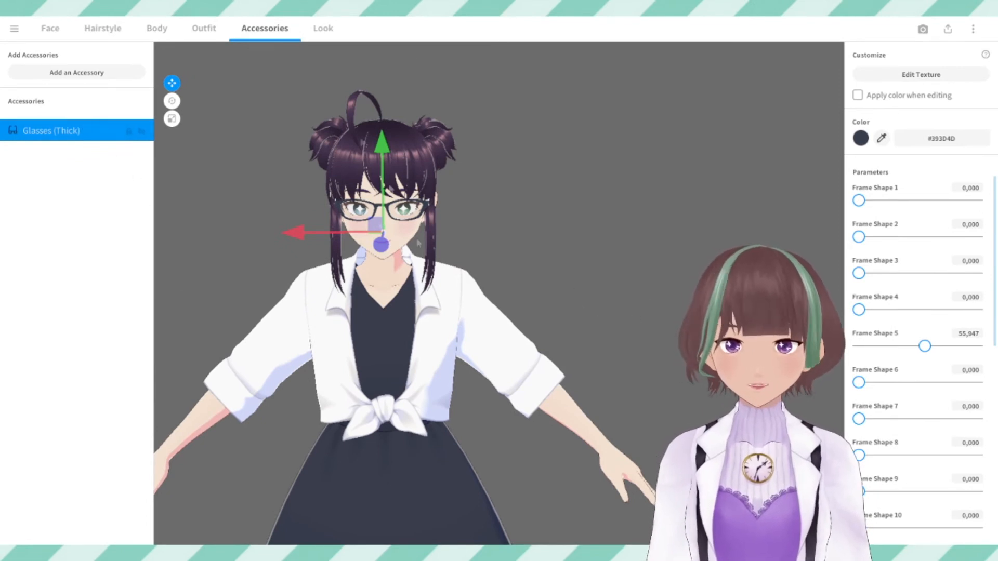
Add the Cat Ears accessory to the avatar and select it for customising.
click(83, 74)
click(176, 91)
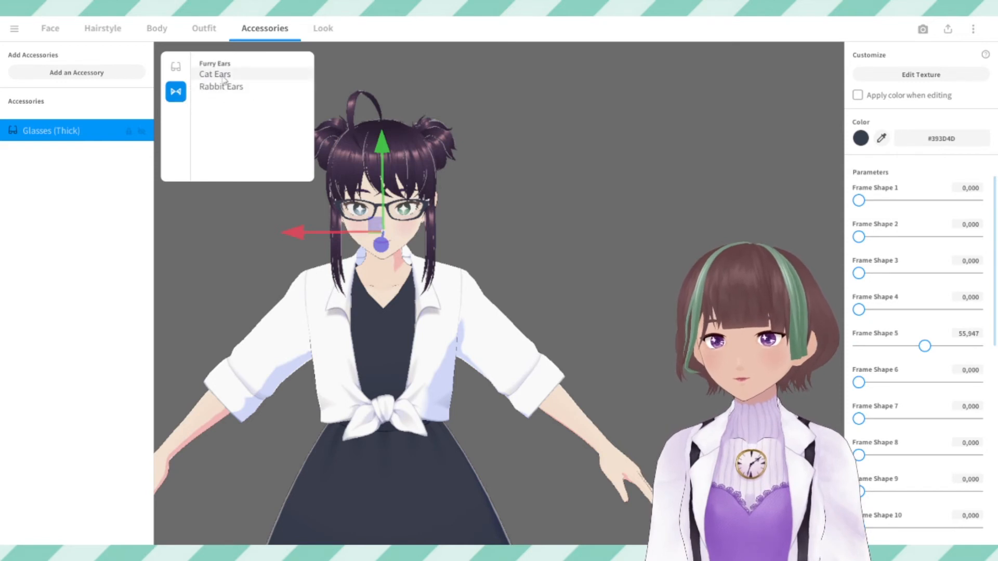
click(218, 78)
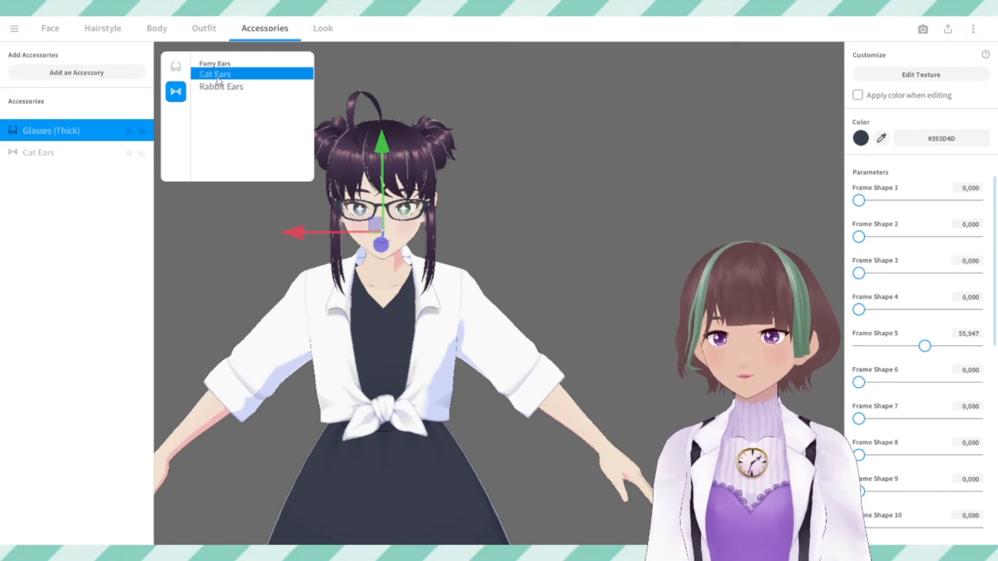
click(66, 161)
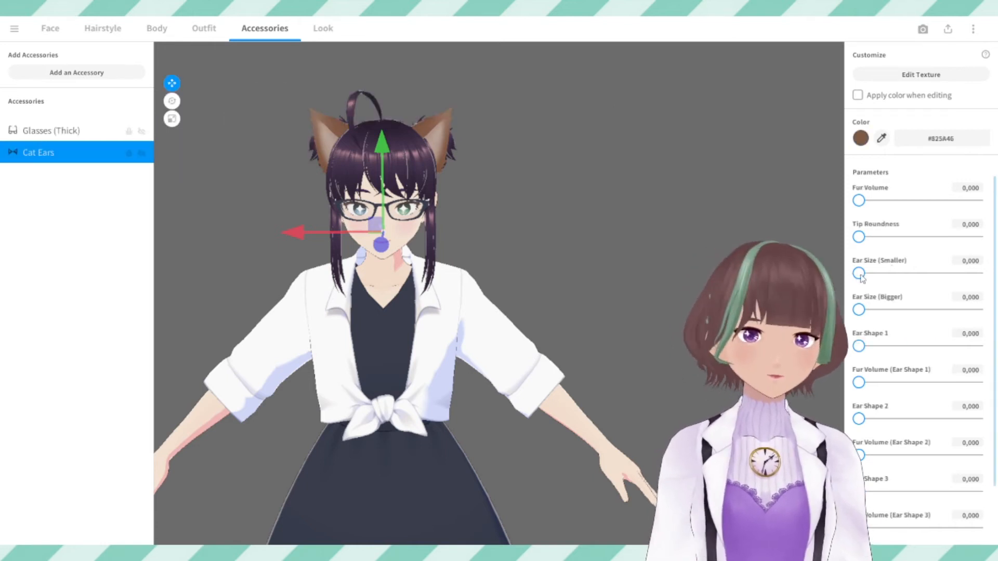
Try the cat ears' Tip Roundness and various ear shapes, returning each parameter to 0.
drag(858, 237, 971, 238)
click(860, 238)
mouse_move(859, 346)
mouse_down()
mouse_move(982, 360)
mouse_move(855, 348)
mouse_up()
drag(858, 418, 832, 418)
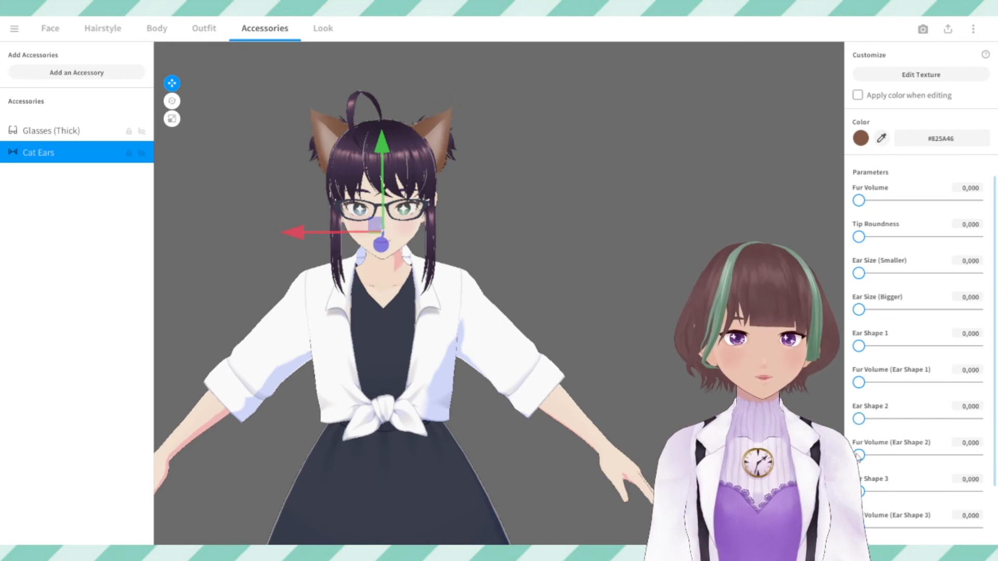
drag(858, 492, 996, 507)
scroll(905, 475, down, 2)
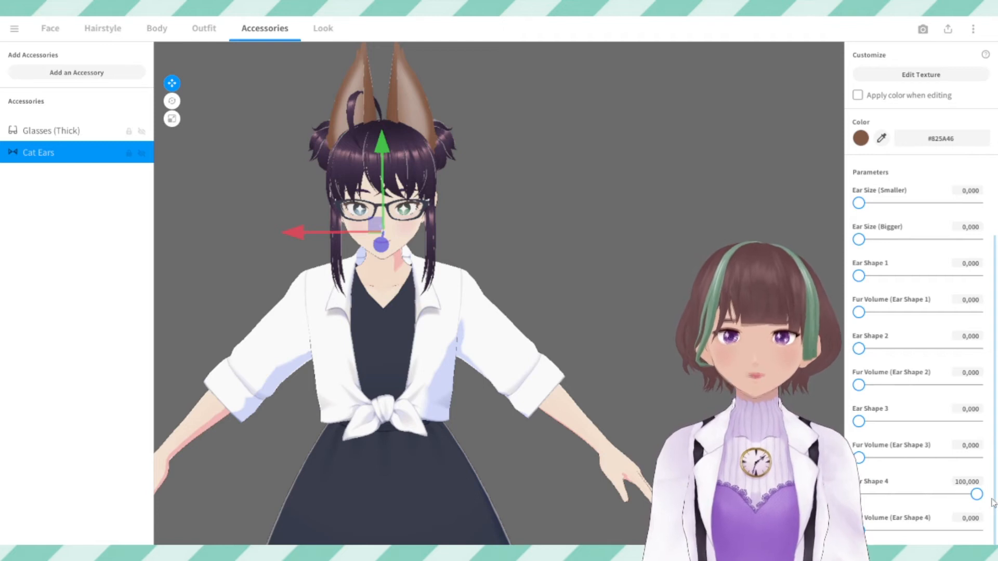
drag(976, 494, 858, 494)
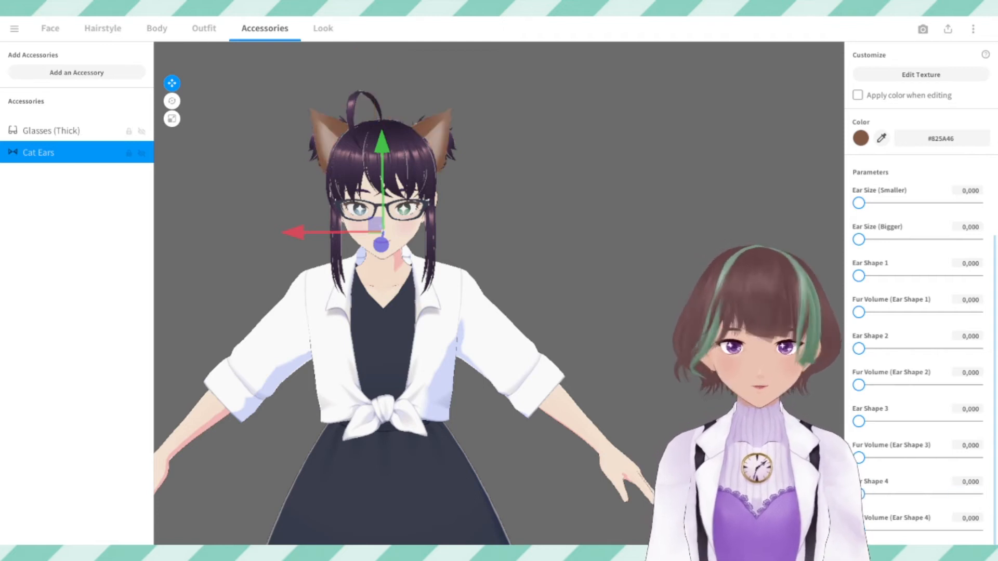
Hide the cat ears, add the Rabbit Ears accessory and select it for customising.
click(142, 153)
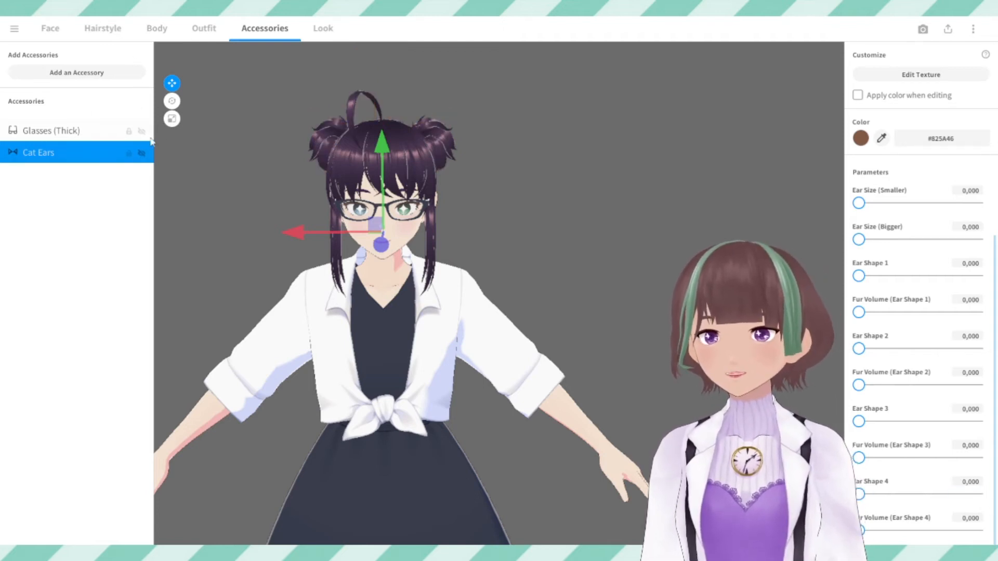
click(92, 74)
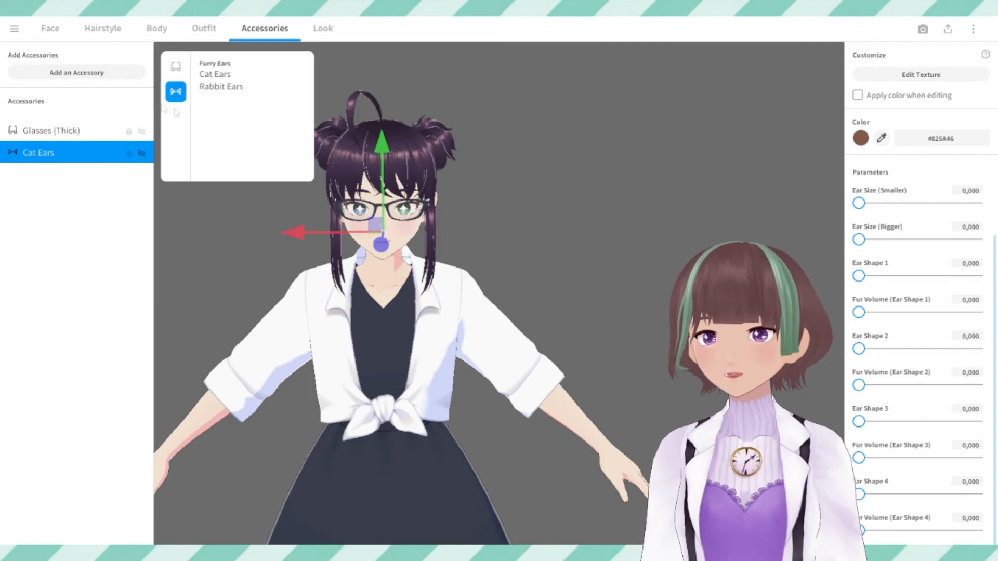
click(215, 87)
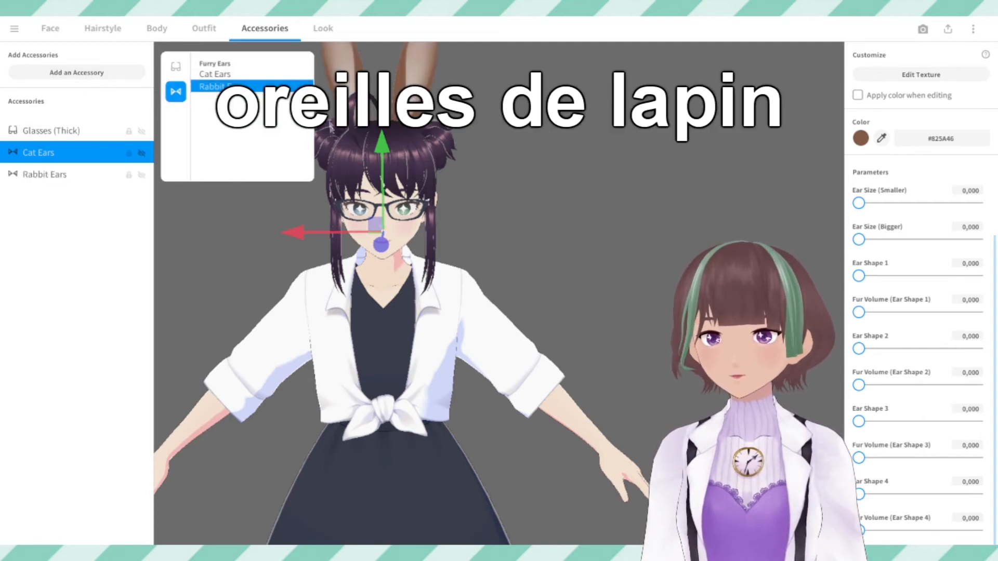
click(44, 174)
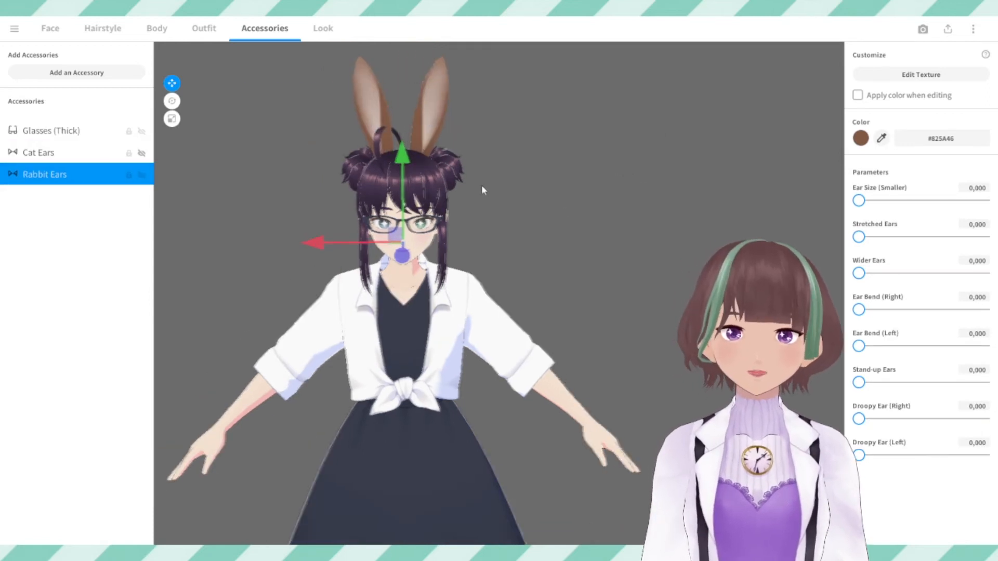
Colour the rabbit ears #393D4D by sampling the dark dress fabric.
right_drag(481, 185, 513, 211)
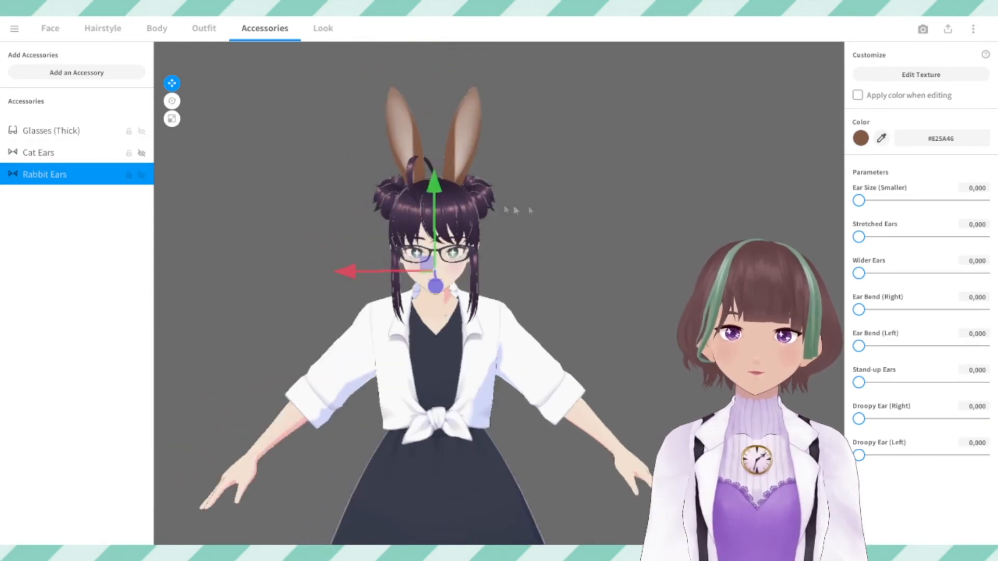
click(882, 137)
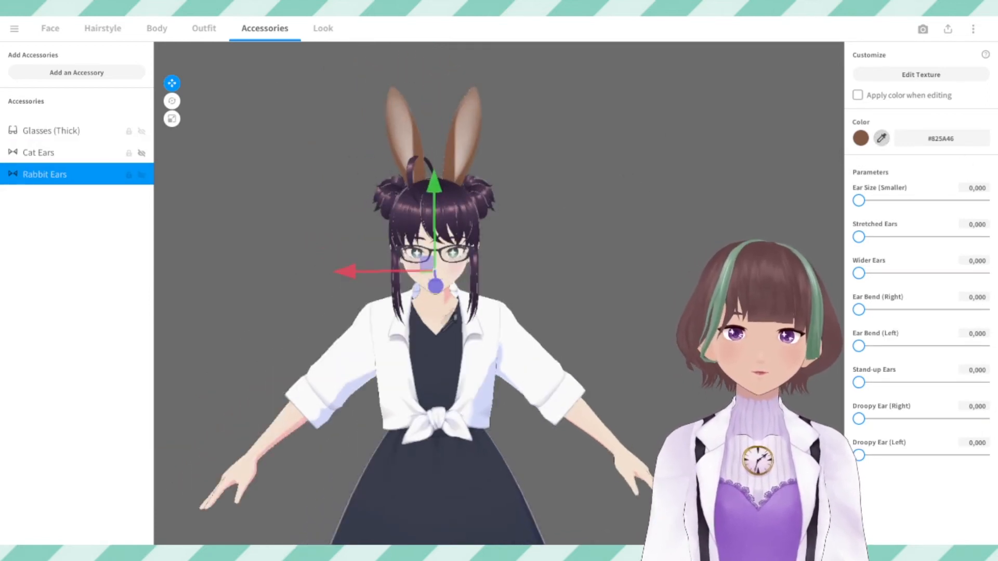
click(444, 350)
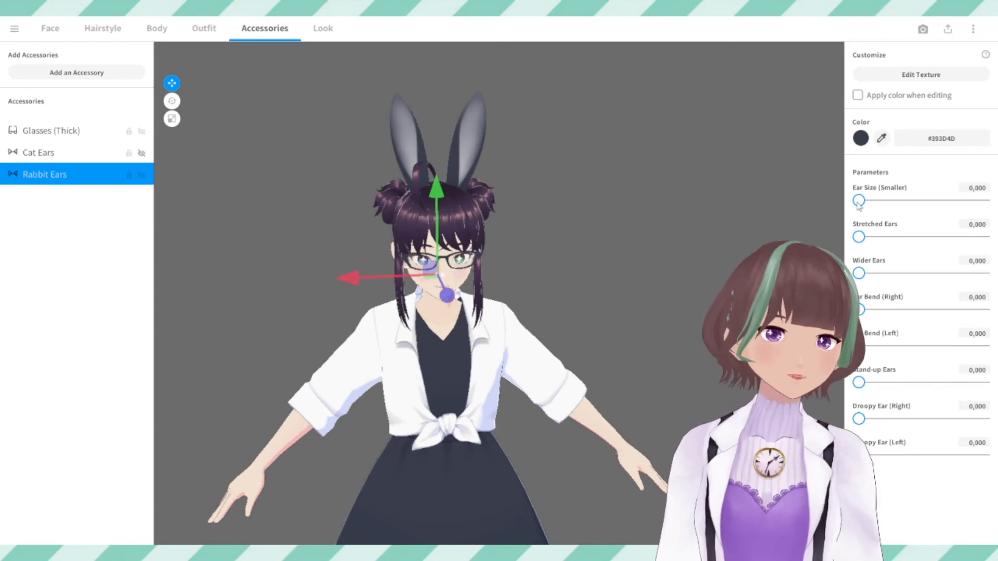
Set the rabbit ears' Ear Size (Smaller) to 100, Stretched Ears to 59,583 and Ear Bend (Right) to about 54.
drag(858, 201, 990, 202)
drag(858, 237, 934, 238)
mouse_move(864, 276)
mouse_down()
mouse_move(915, 274)
mouse_move(858, 274)
mouse_up()
drag(859, 309, 924, 310)
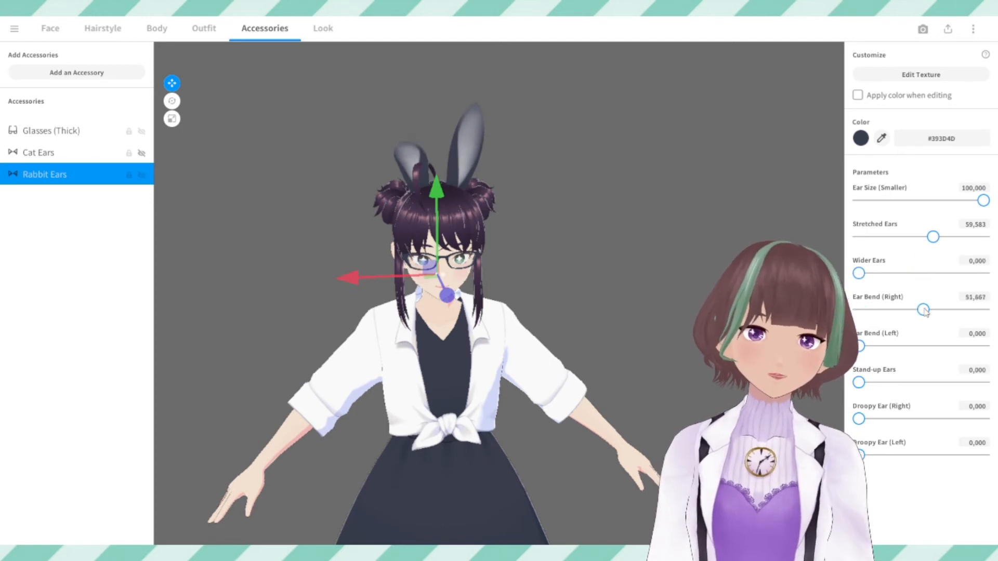
Set the rabbit ears' Stand-up Ears to 0,833 and Droopy Ear (Right) to 31,250, checking them from several angles.
right_drag(676, 296, 559, 291)
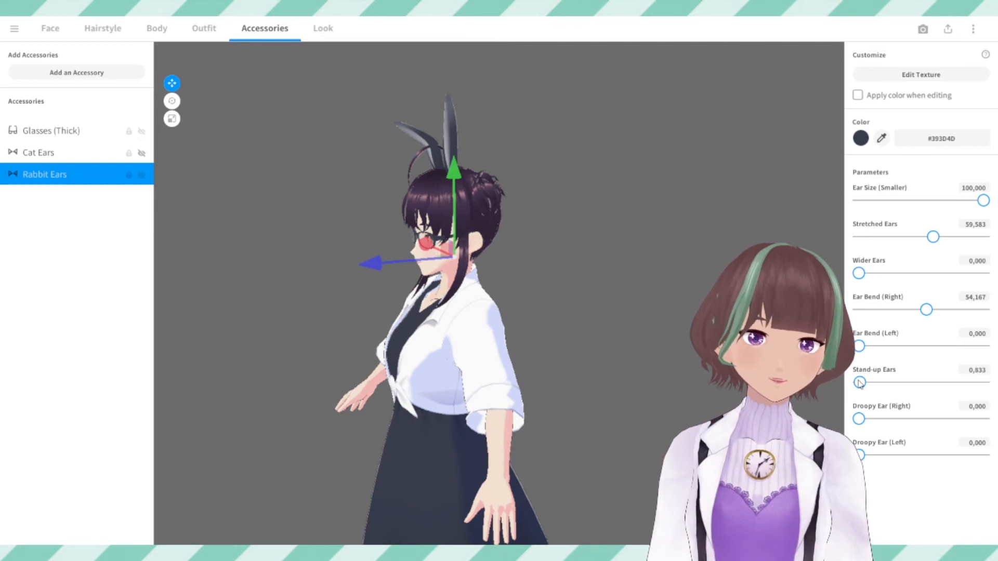
drag(858, 419, 897, 418)
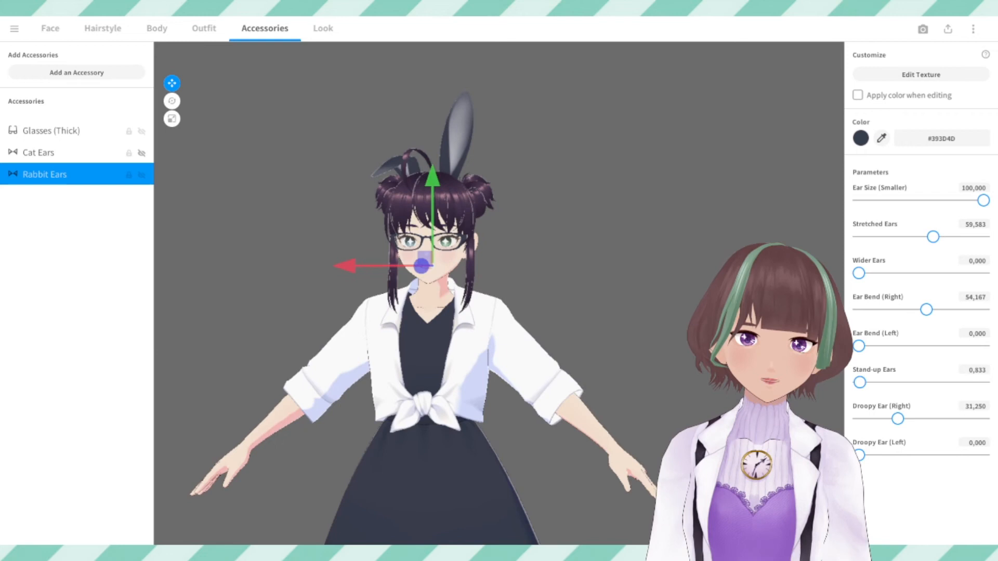
right_drag(800, 335, 725, 351)
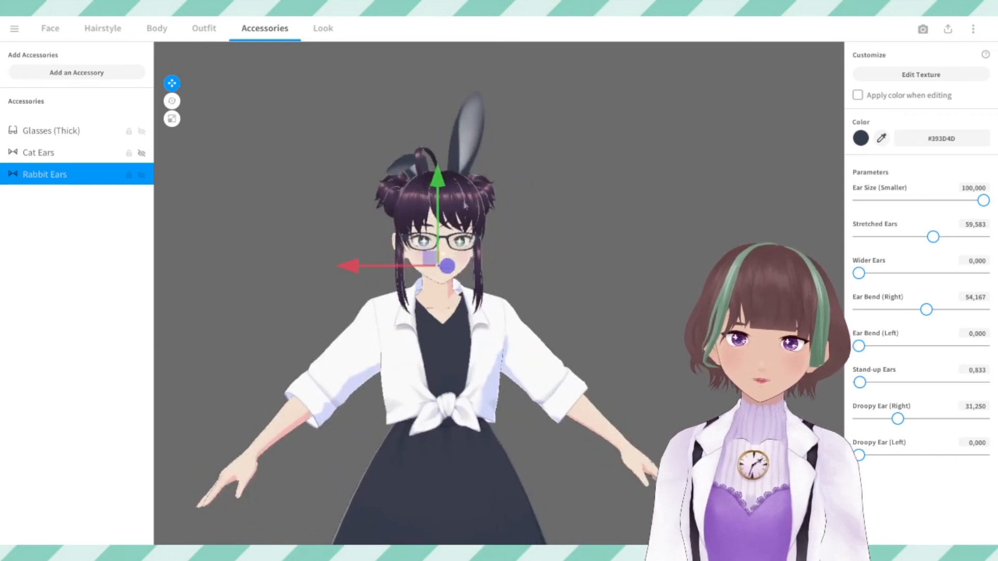
Set the look's outline width to 0,071 for the hair, 0,056 for the face and 0,025 for the accessories.
click(322, 28)
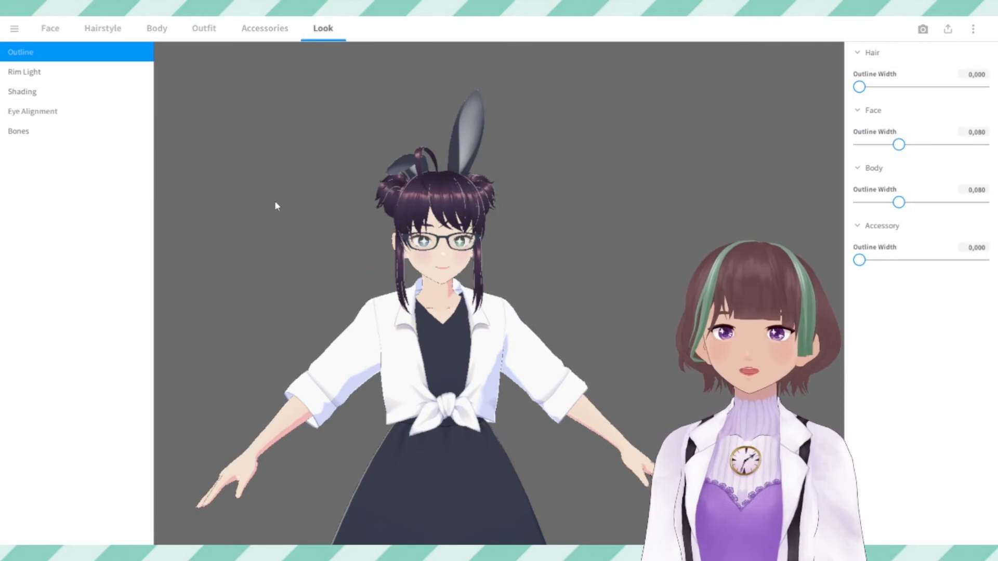
scroll(363, 257, up, 5)
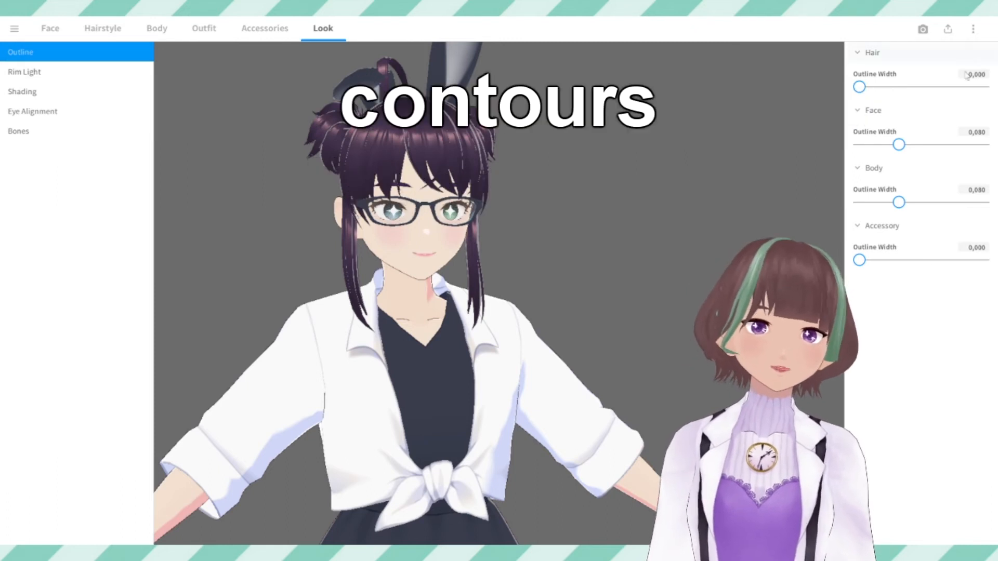
drag(860, 87, 895, 98)
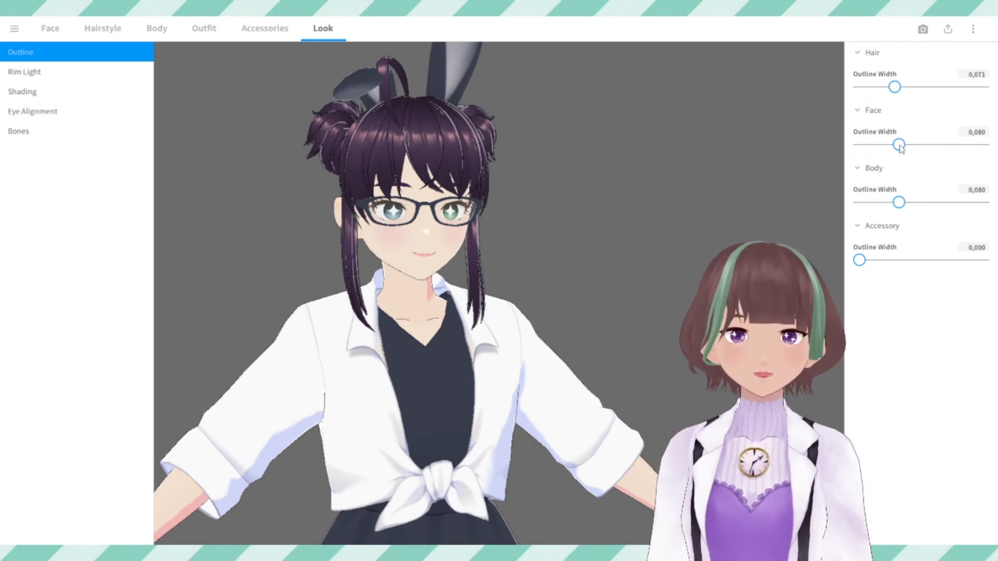
drag(908, 149, 886, 163)
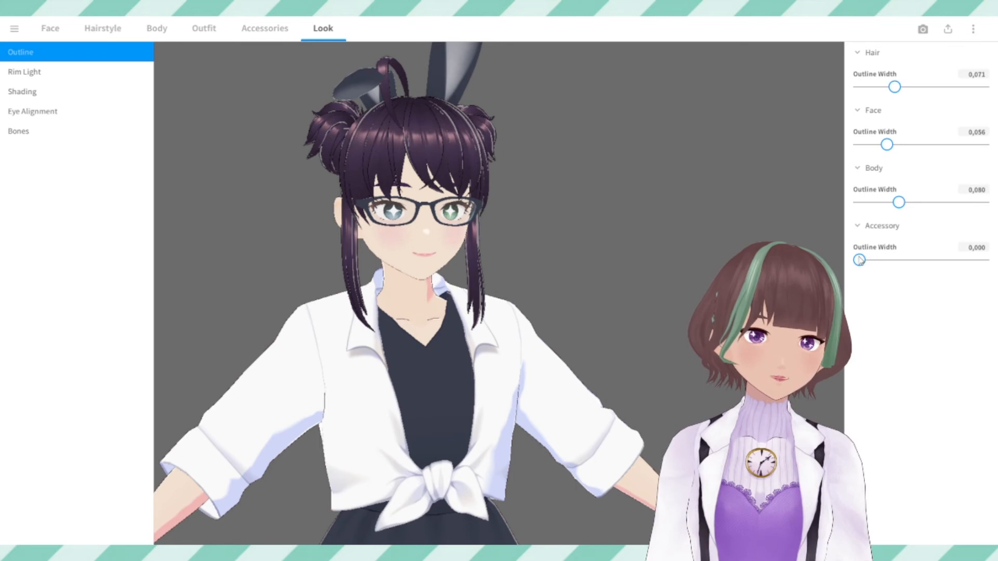
mouse_move(858, 261)
mouse_down()
mouse_move(982, 259)
mouse_move(874, 259)
mouse_up()
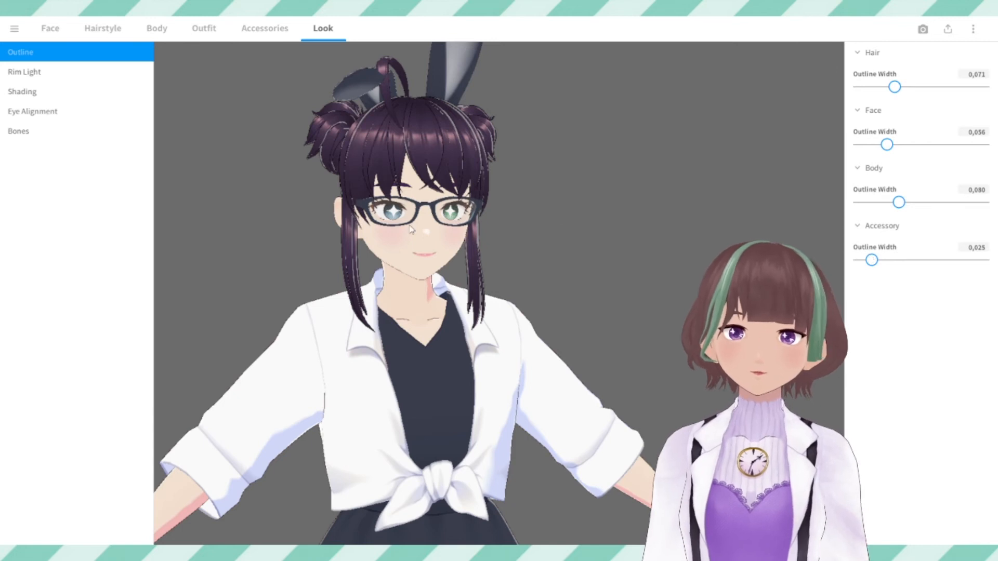
scroll(411, 228, up, 2)
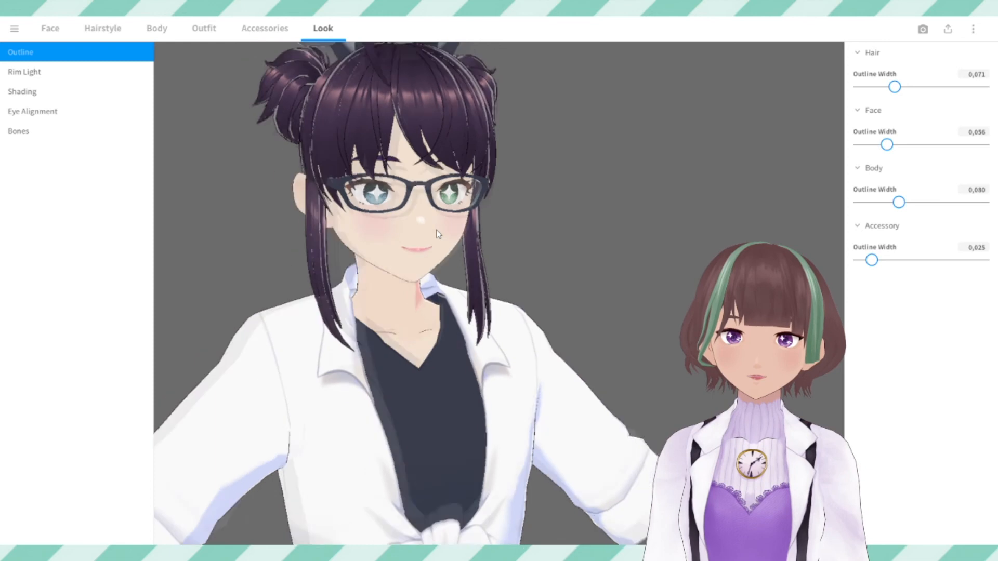
scroll(435, 233, down, 3)
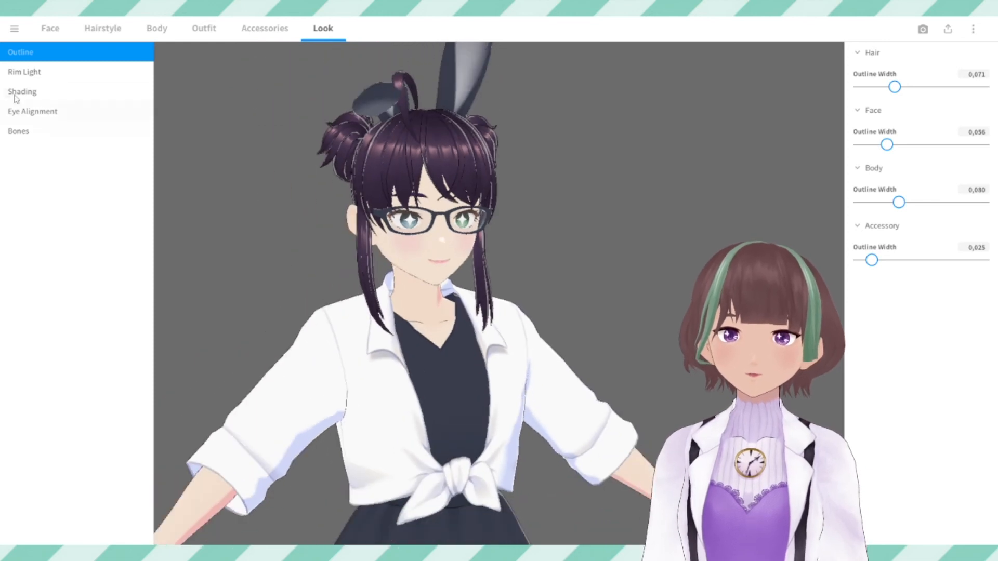
Set the rim light intensity to 0 for the hair, face and body.
click(22, 71)
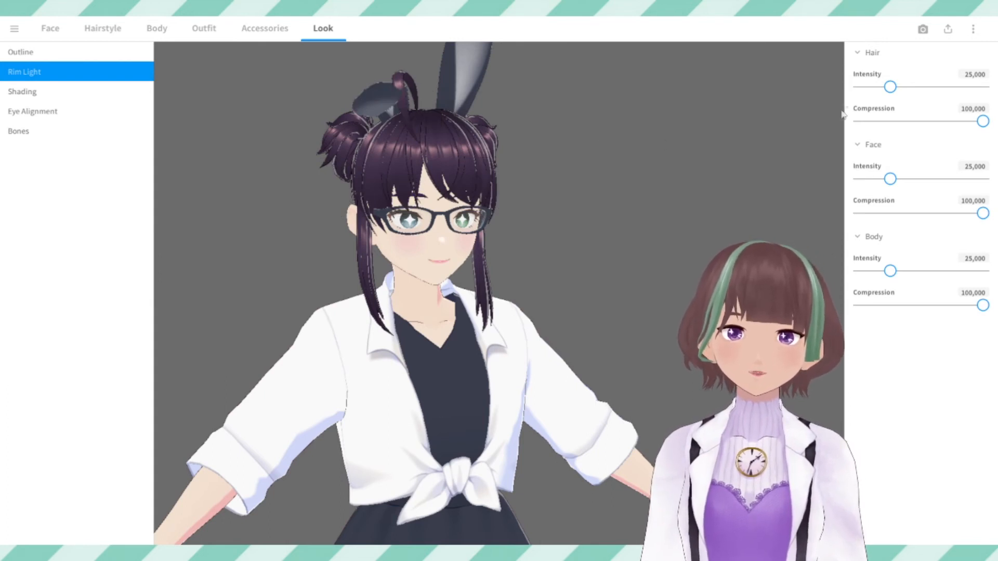
drag(890, 87, 726, 87)
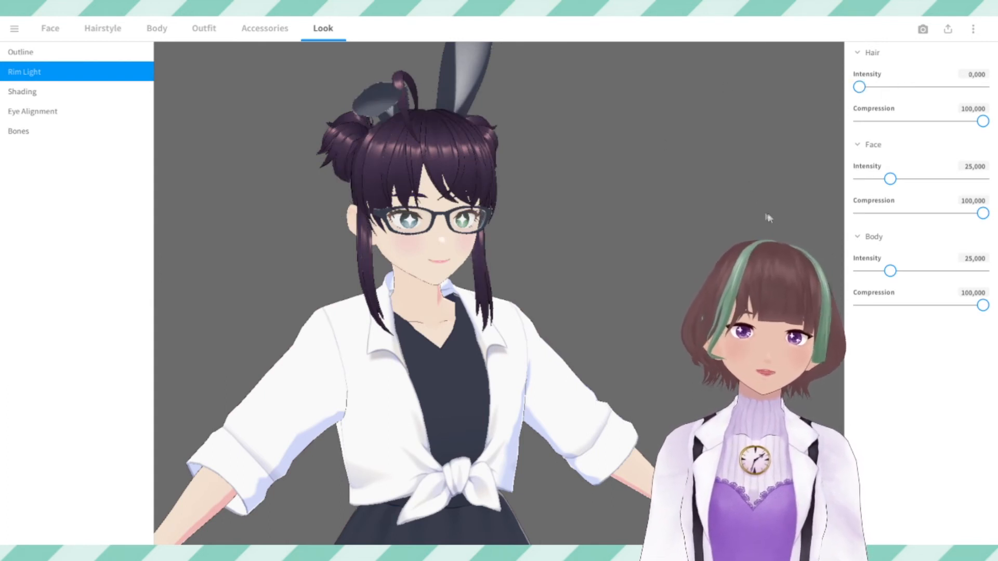
drag(890, 178, 724, 158)
drag(890, 272, 800, 275)
right_drag(699, 351, 627, 352)
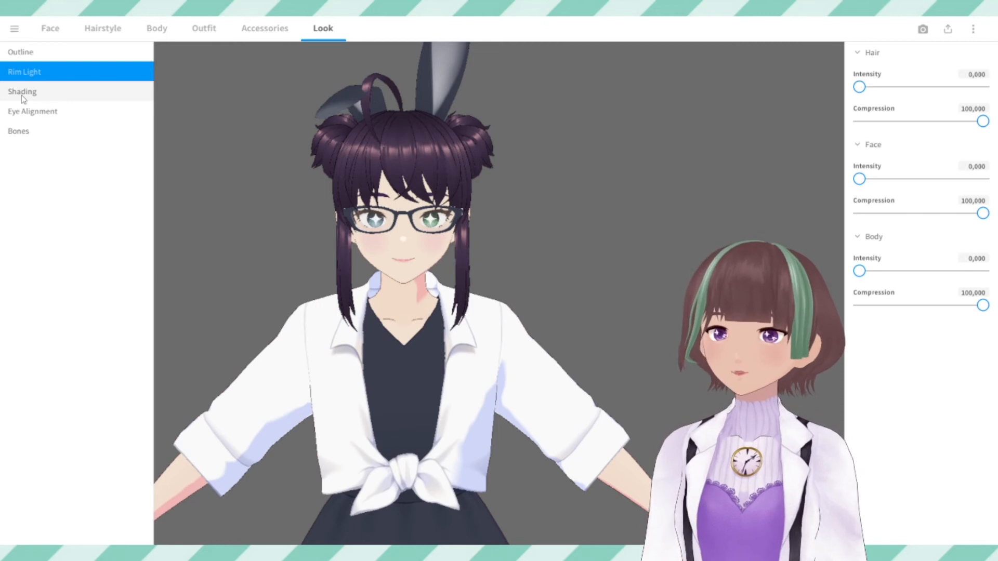
Set the face's Shading Area to -0,834 and Shade Hardness to 0,899, keeping Shade Softness at 0.
click(41, 97)
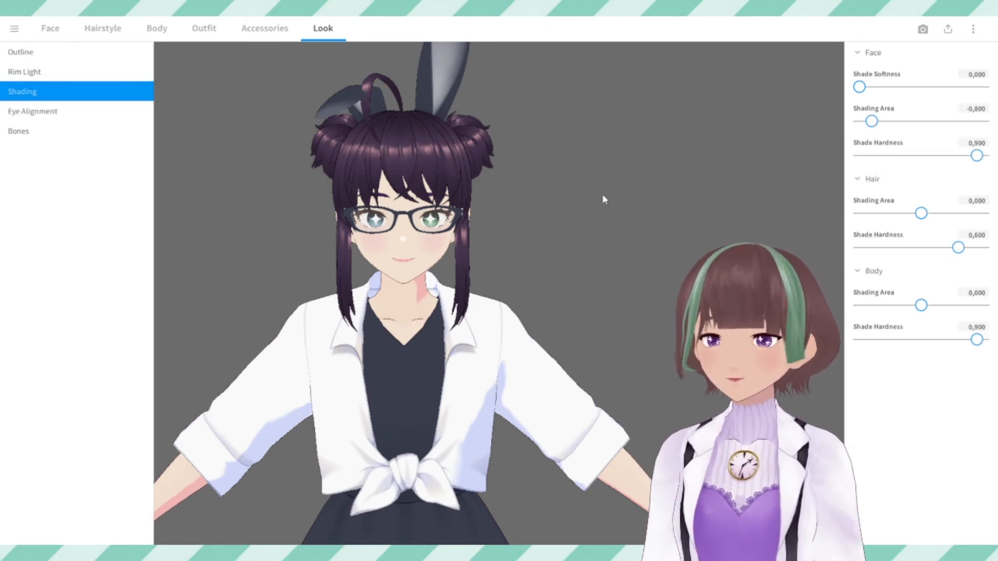
right_drag(585, 235, 541, 228)
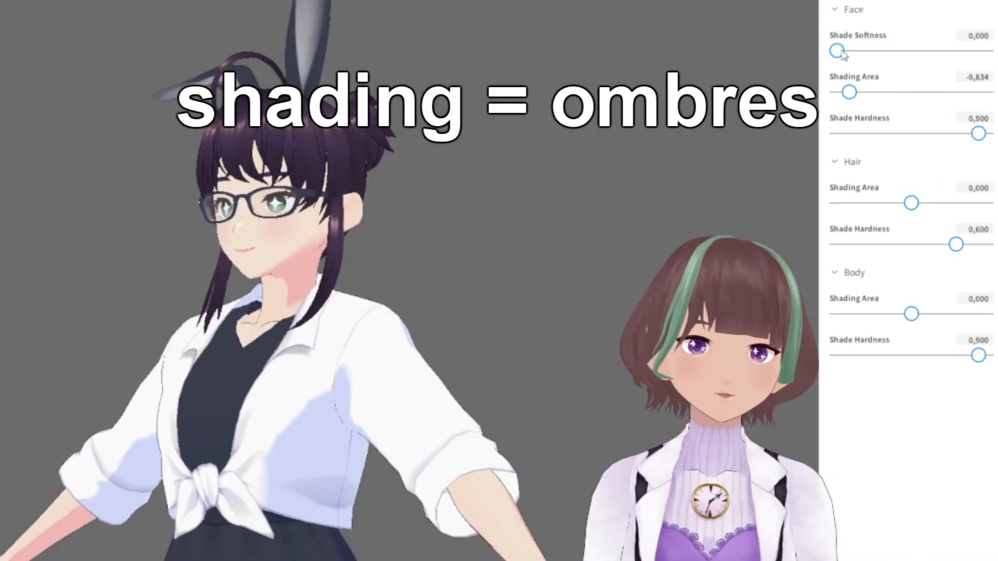
mouse_move(837, 50)
mouse_down()
mouse_move(966, 67)
mouse_move(814, 60)
mouse_up()
mouse_move(978, 133)
mouse_down()
mouse_move(937, 135)
mouse_move(982, 147)
mouse_up()
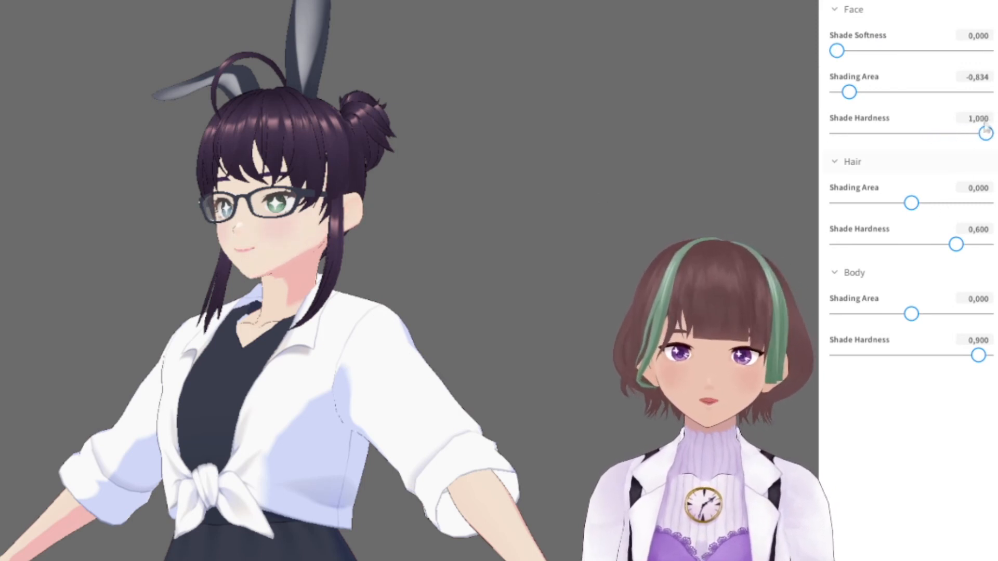
drag(981, 138, 973, 138)
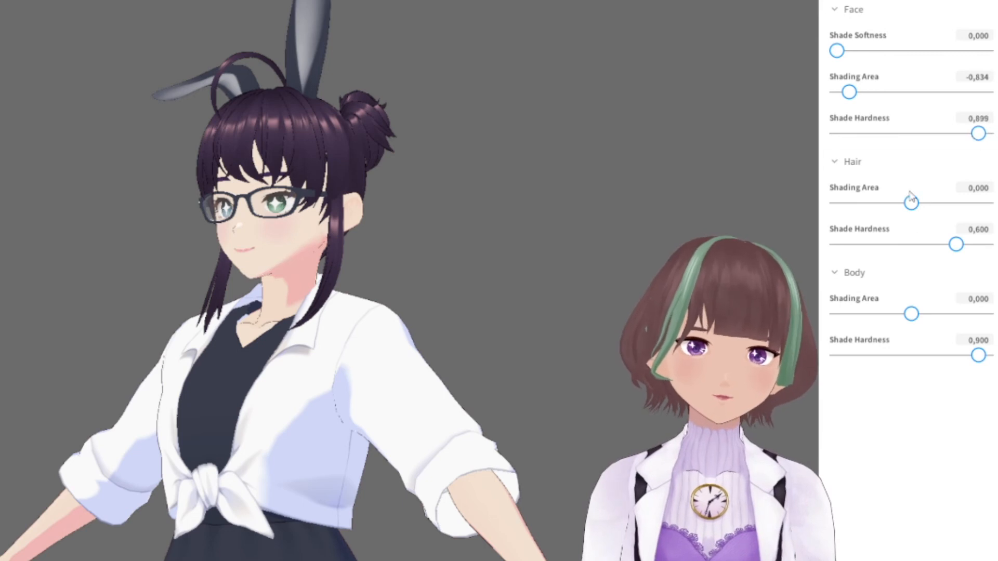
Set the hair's Shading Area to -0,874 and Shade Hardness to 0,861, and the body's to -0,815 and 0,724.
mouse_move(911, 203)
mouse_down()
mouse_move(838, 203)
mouse_move(846, 203)
mouse_up()
drag(958, 252, 977, 252)
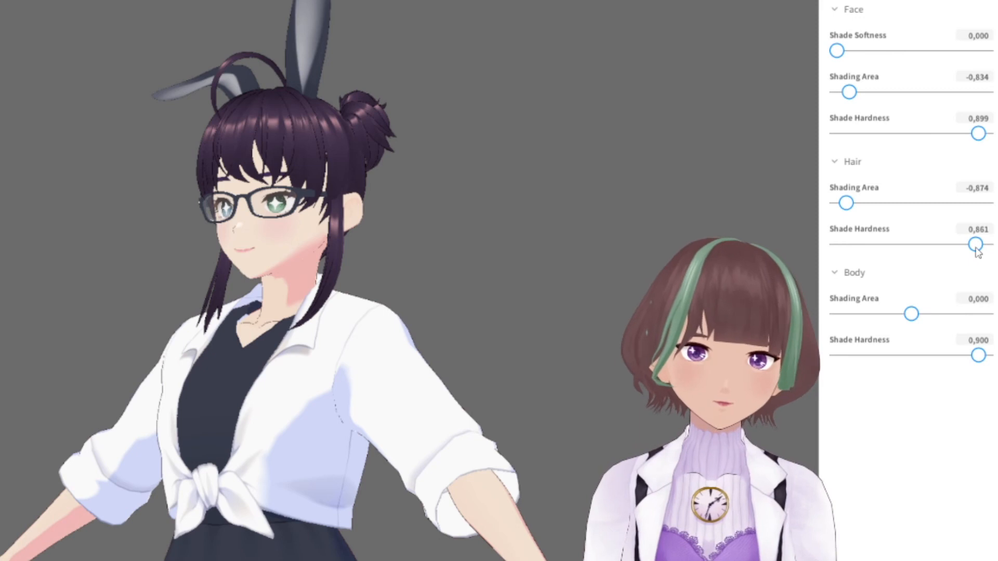
mouse_move(911, 314)
mouse_down()
mouse_move(841, 314)
mouse_move(863, 321)
mouse_move(853, 322)
mouse_up()
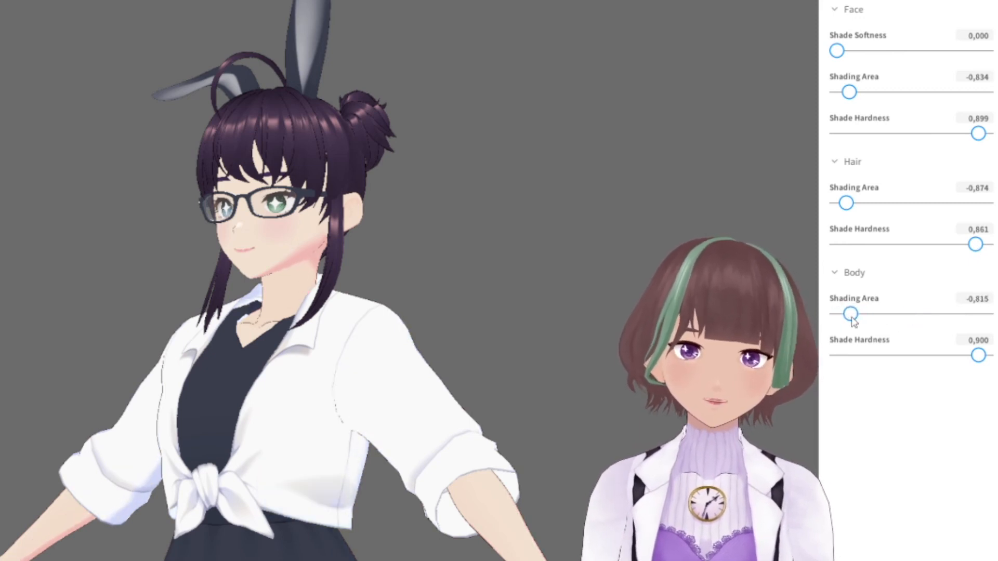
drag(979, 356, 964, 355)
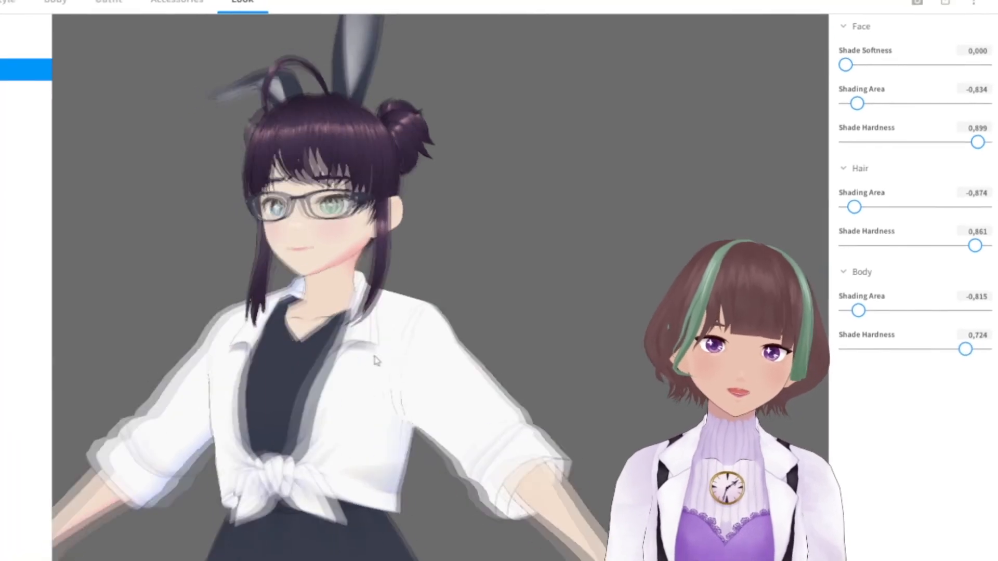
right_drag(422, 360, 449, 352)
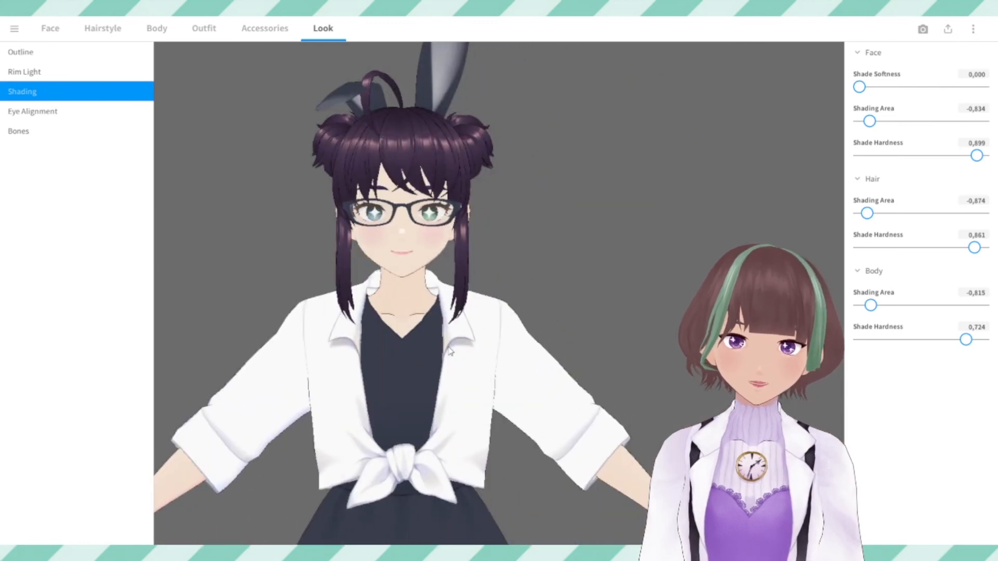
click(36, 112)
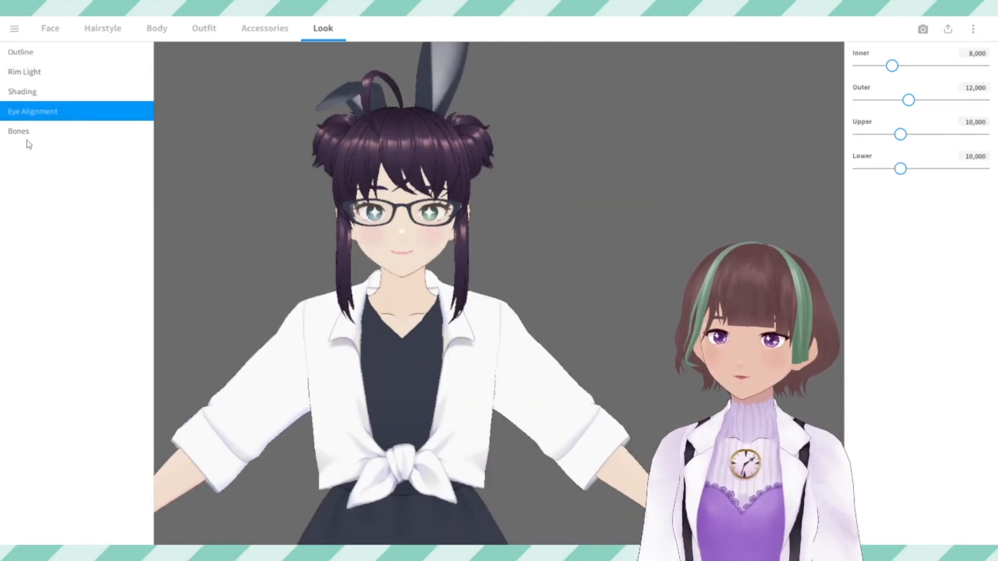
click(28, 133)
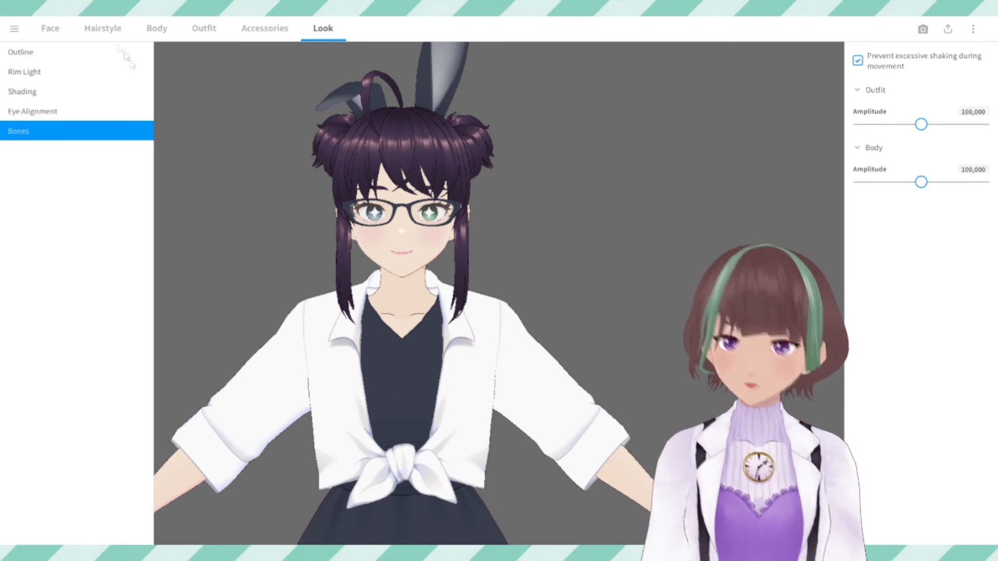
click(101, 29)
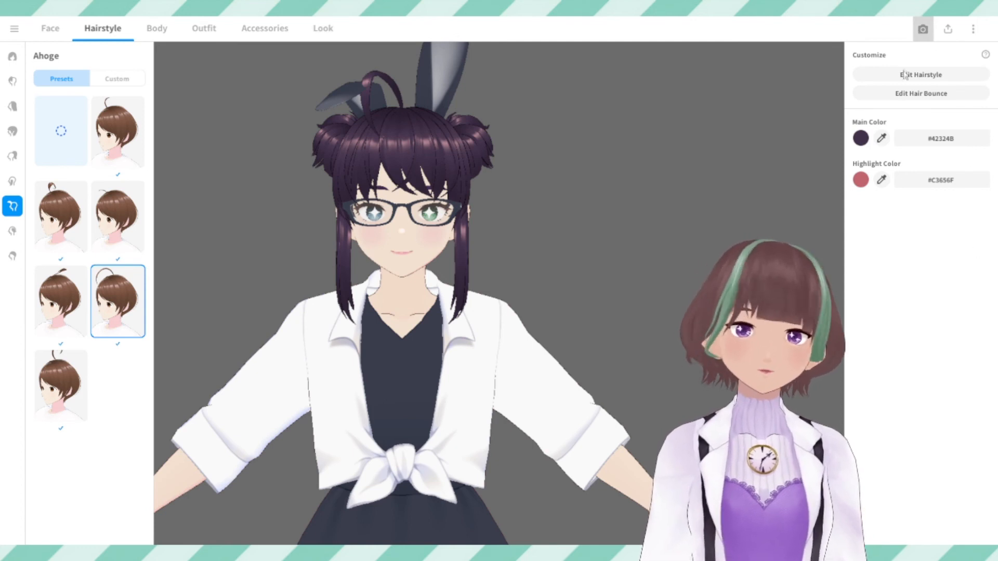
Turn off blinking in the photo booth and set the base expression's Smiling to 83.
click(923, 32)
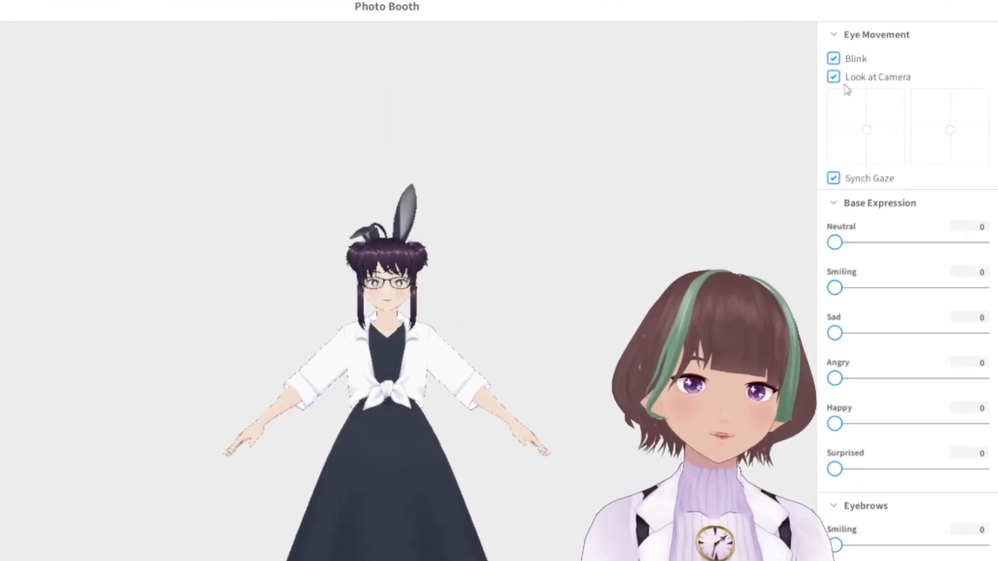
click(833, 60)
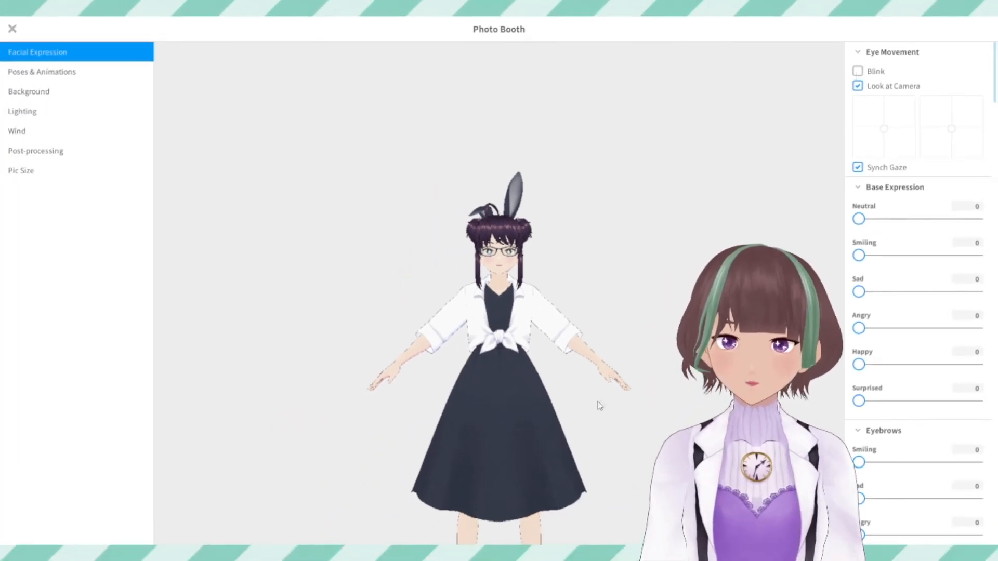
scroll(598, 397, up, 3)
drag(859, 255, 957, 255)
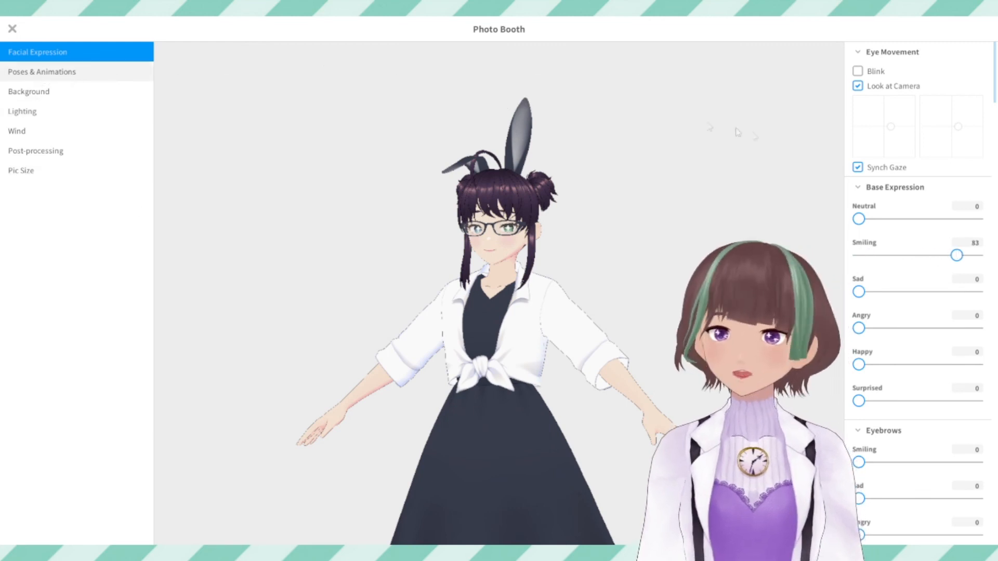
Try the Standby 5 and Standby 7 animations on the avatar.
click(46, 72)
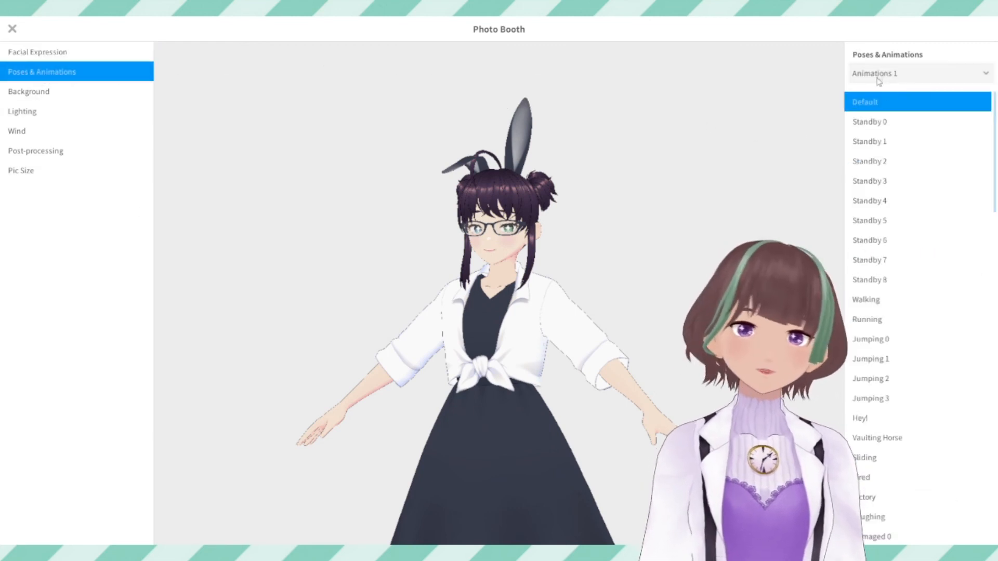
click(888, 220)
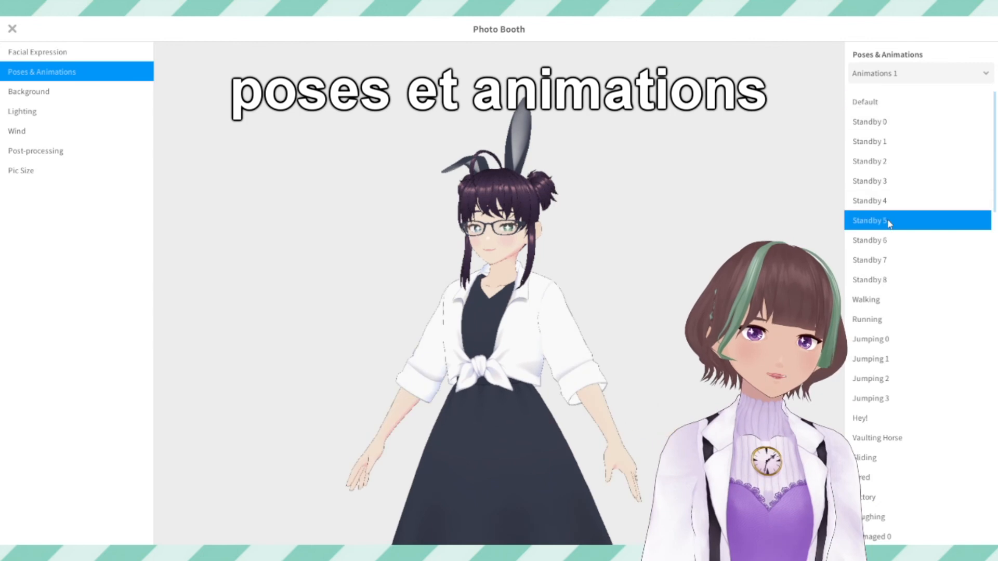
click(893, 259)
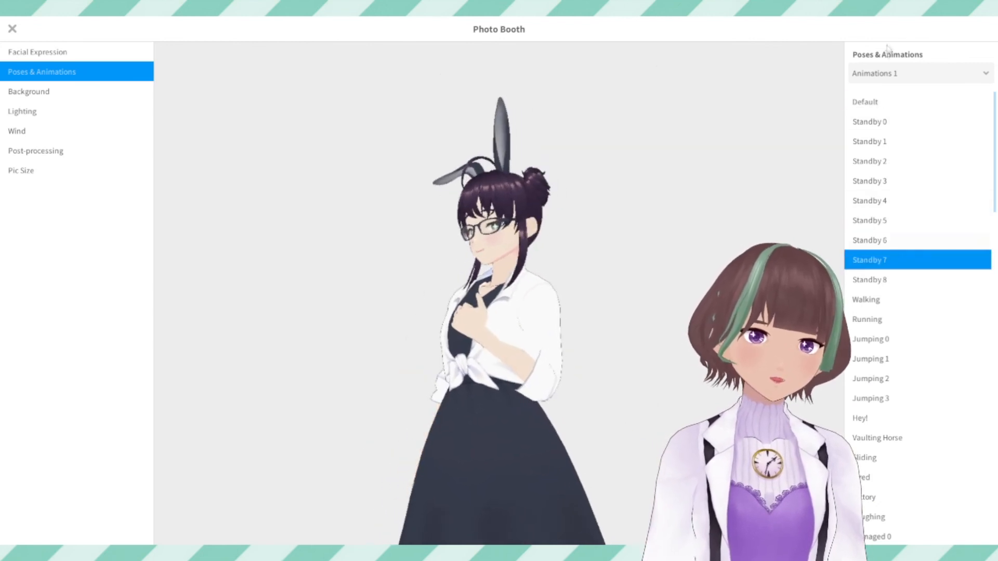
Put the avatar in the Greeting preset pose and frame its upper body for the photo.
click(898, 75)
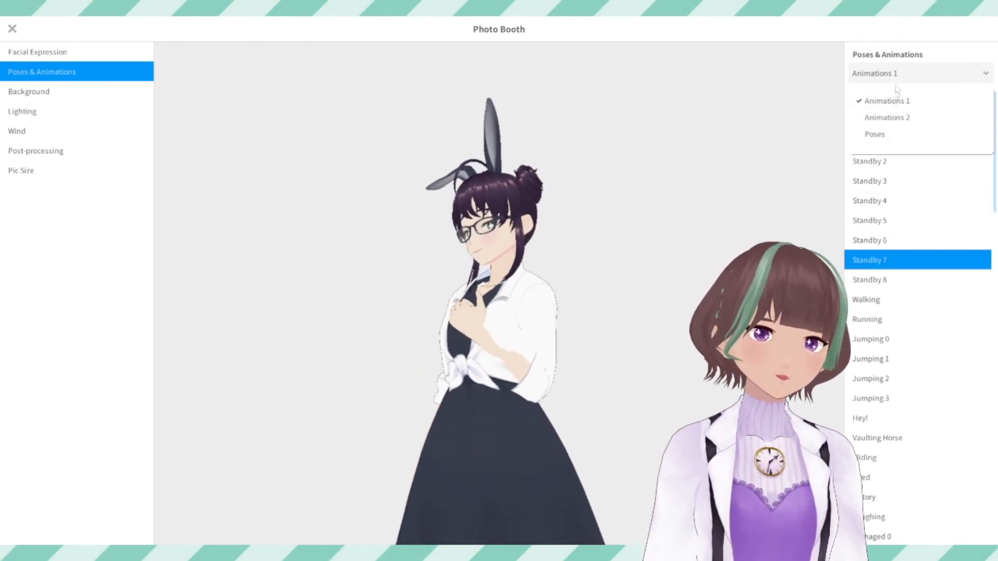
click(879, 134)
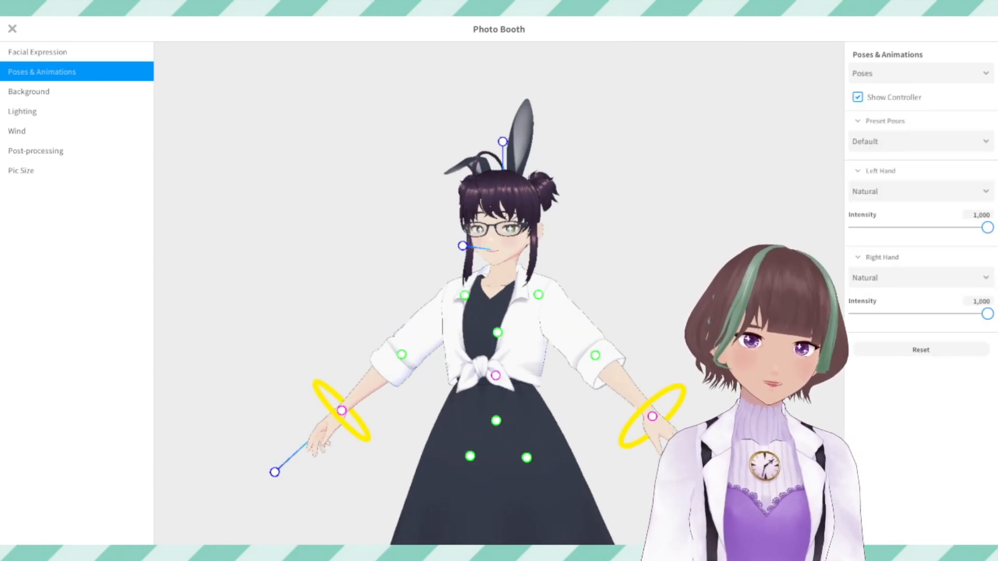
click(917, 141)
click(898, 187)
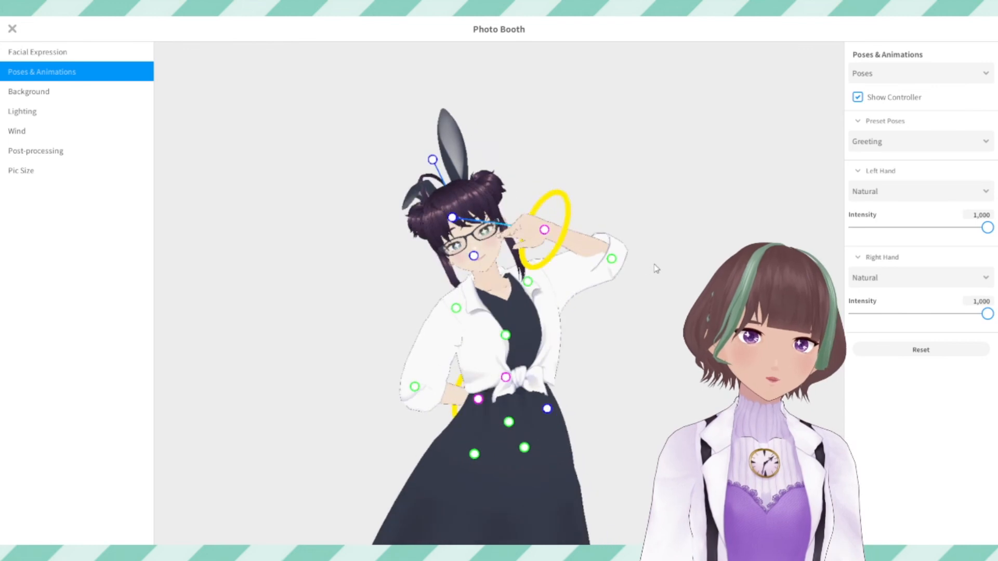
scroll(300, 193, up, 3)
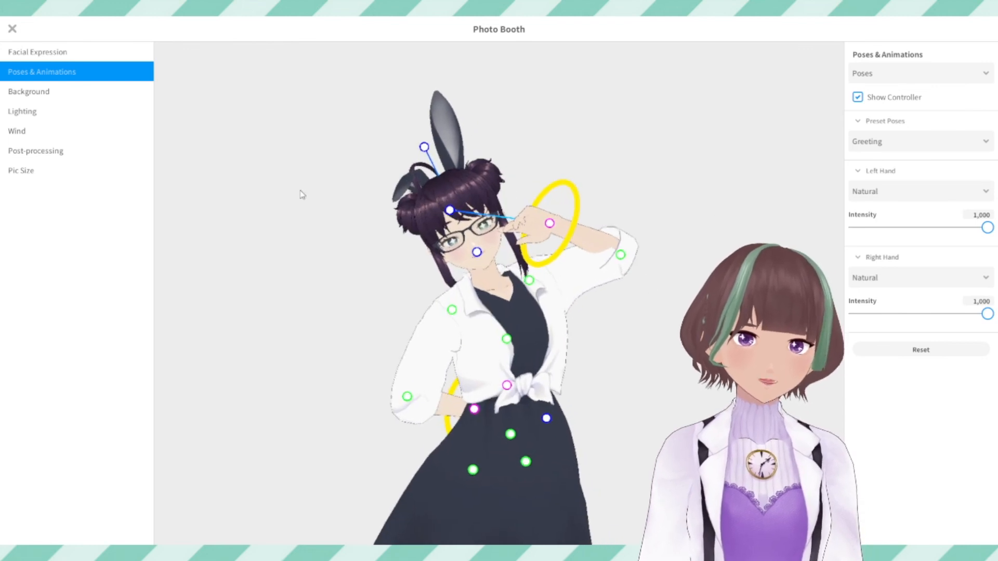
scroll(300, 194, up, 3)
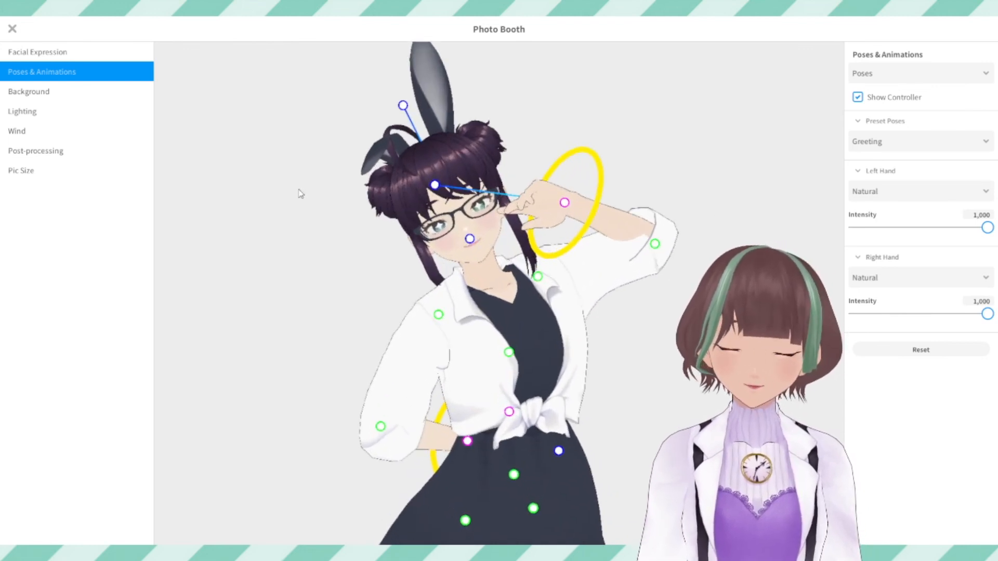
middle_drag(294, 201, 300, 246)
Import a pastel cloudy sky picture as the photo booth background.
click(44, 93)
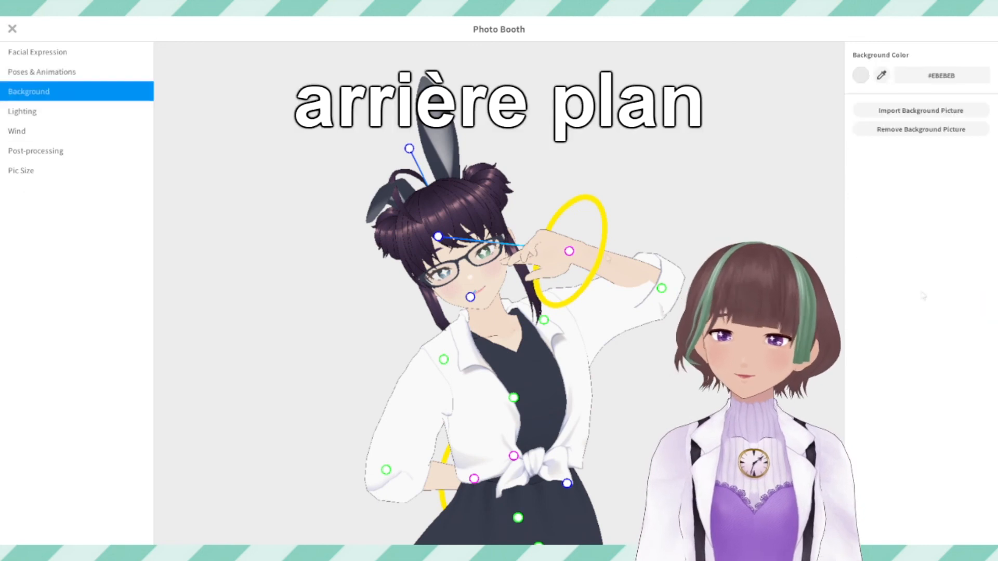
click(910, 110)
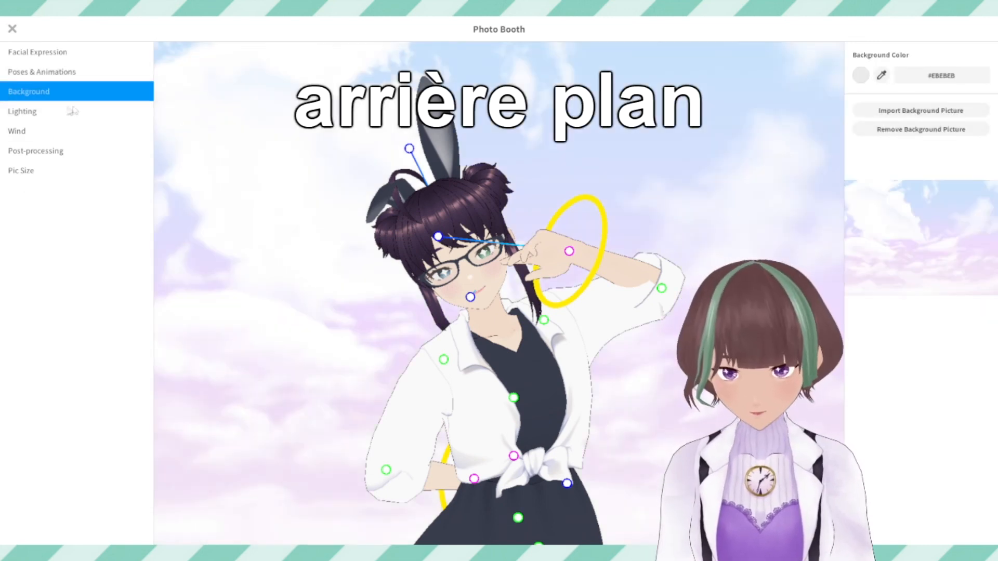
Look over the lighting settings, try a wind of 0,383 on the X Axis and reset the wind.
click(70, 114)
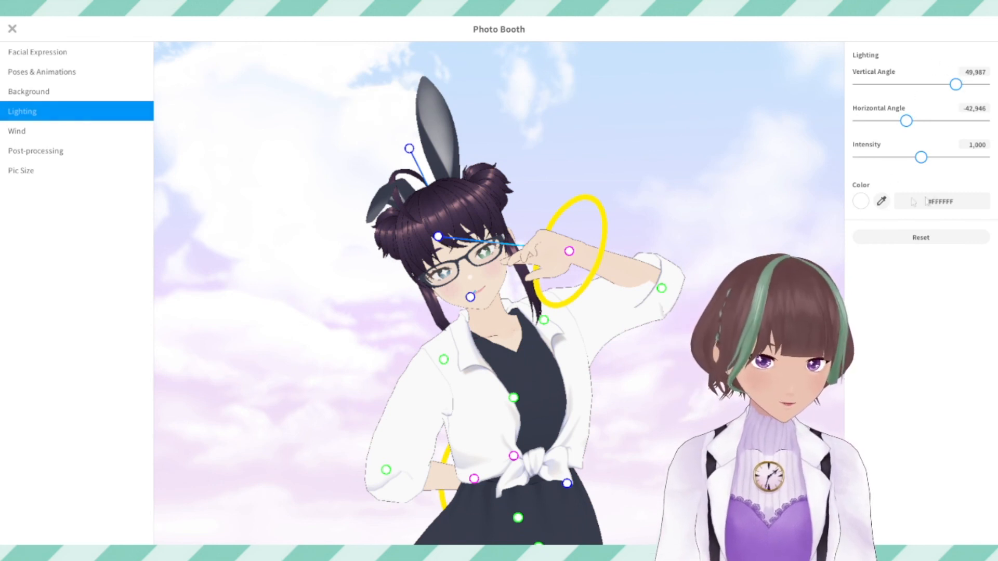
click(38, 136)
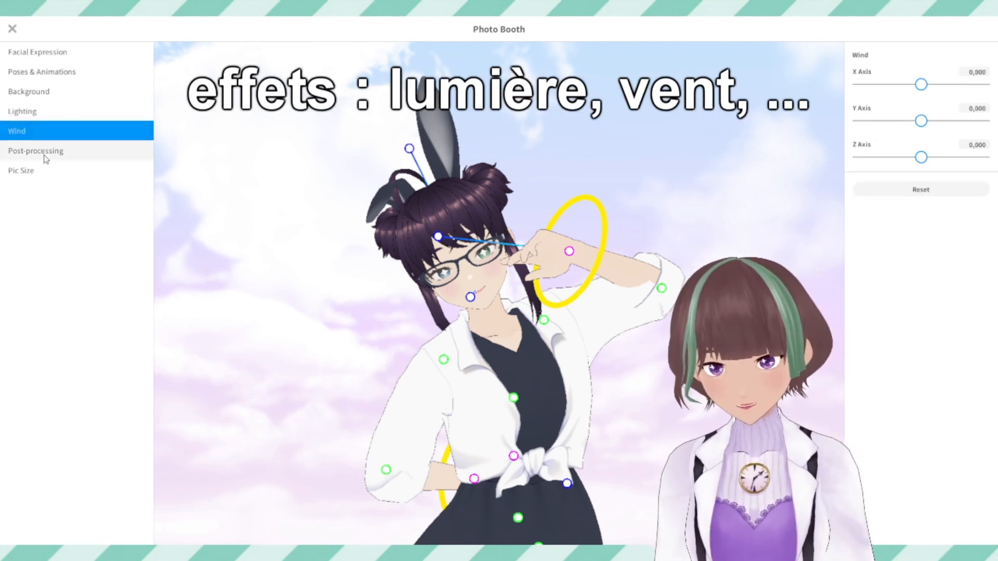
click(945, 85)
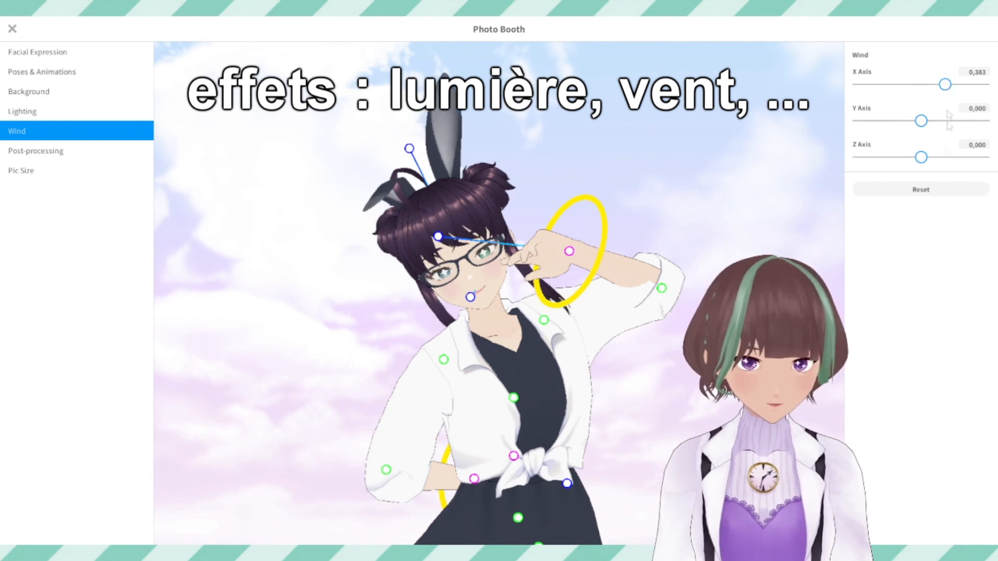
click(930, 189)
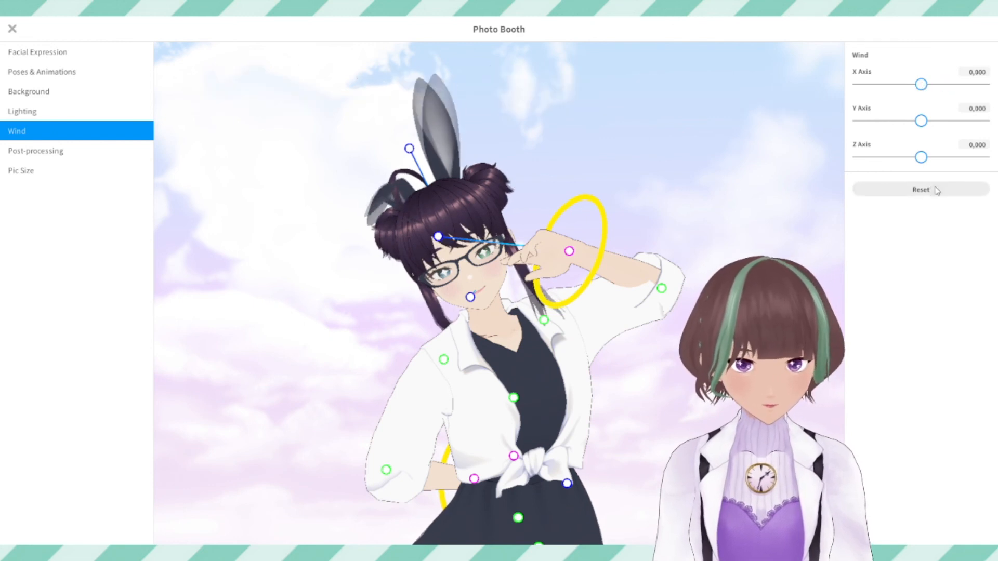
Try the Anti-aliasing post-processing effect on the photo.
click(33, 151)
click(871, 51)
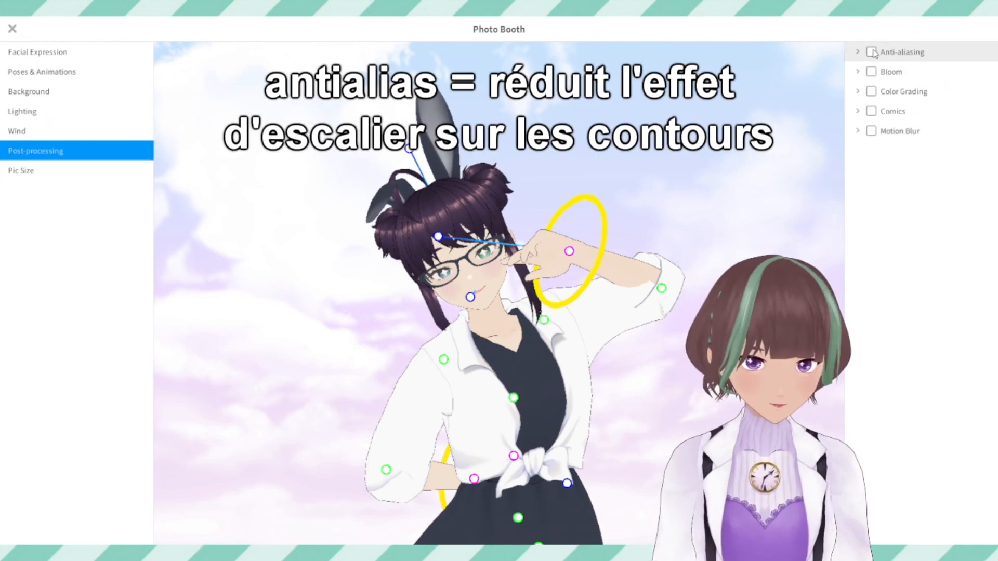
click(860, 88)
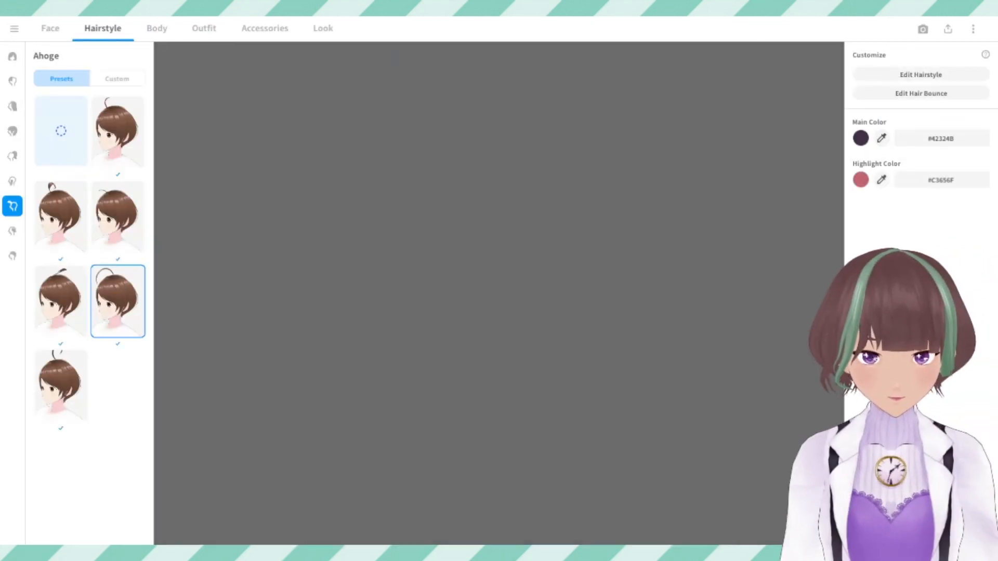
Start a VRM export of the avatar, giving it the title BUNNY and entering the creator's name.
click(948, 30)
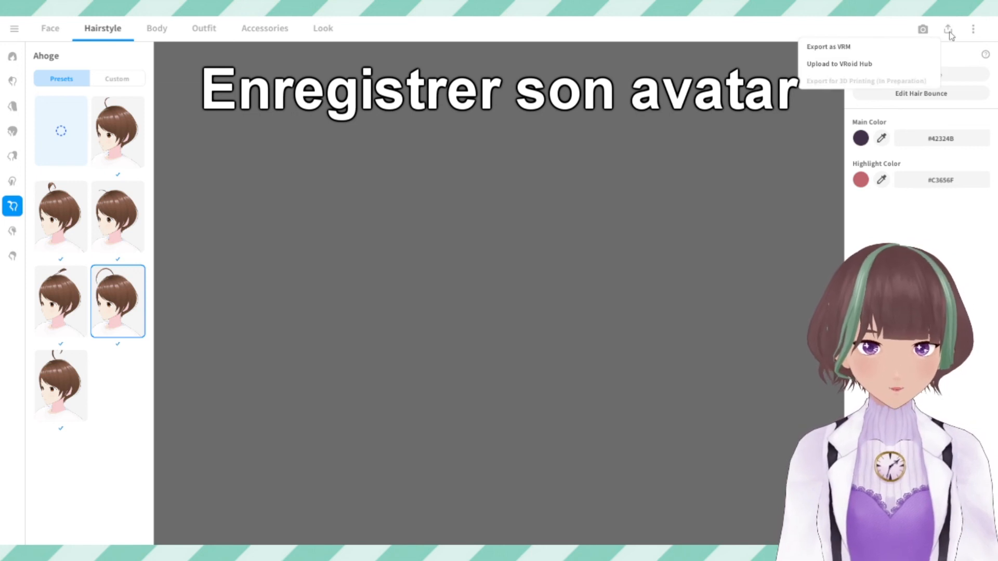
click(900, 51)
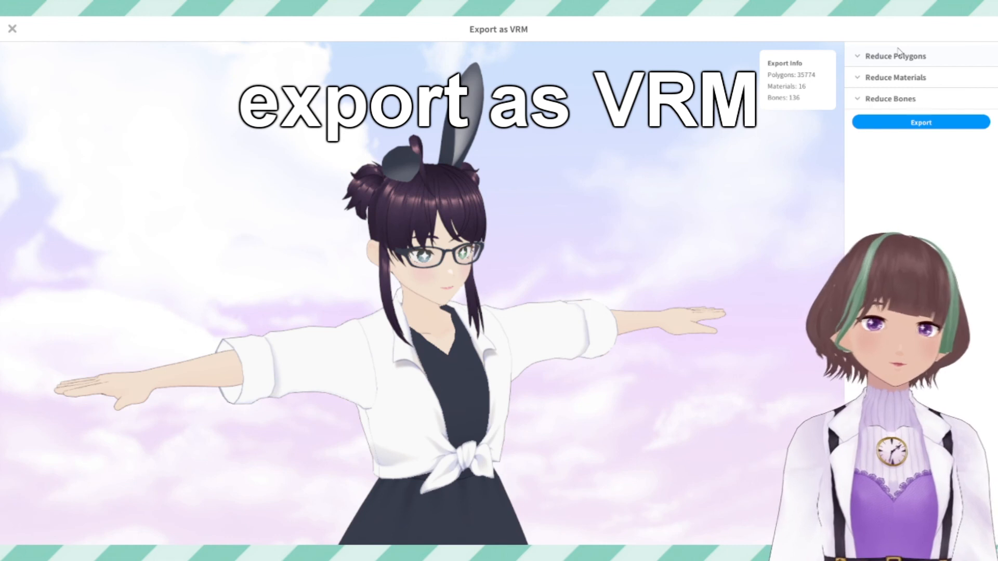
click(901, 126)
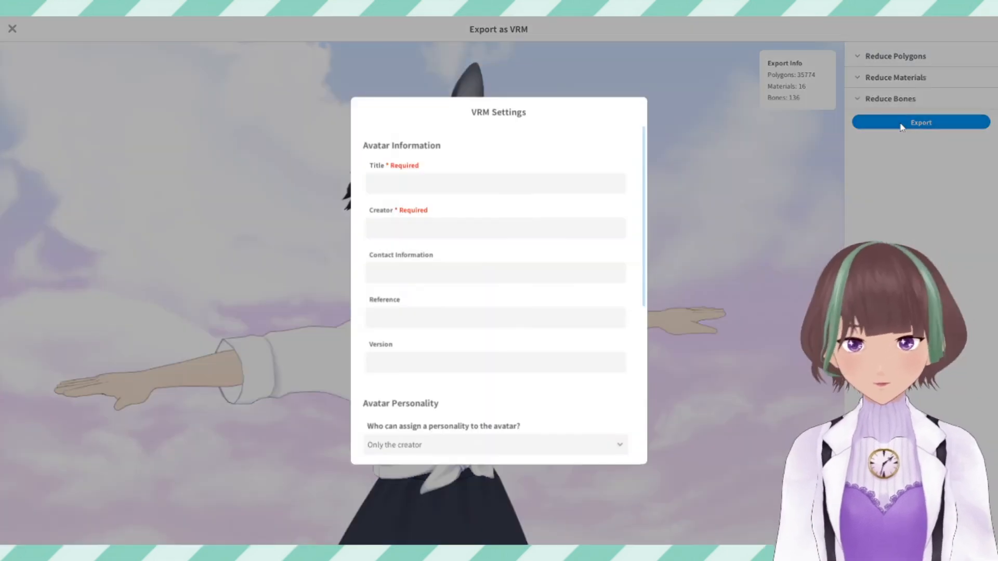
click(450, 191)
text(BUNNY)
click(429, 232)
text(ECHO)
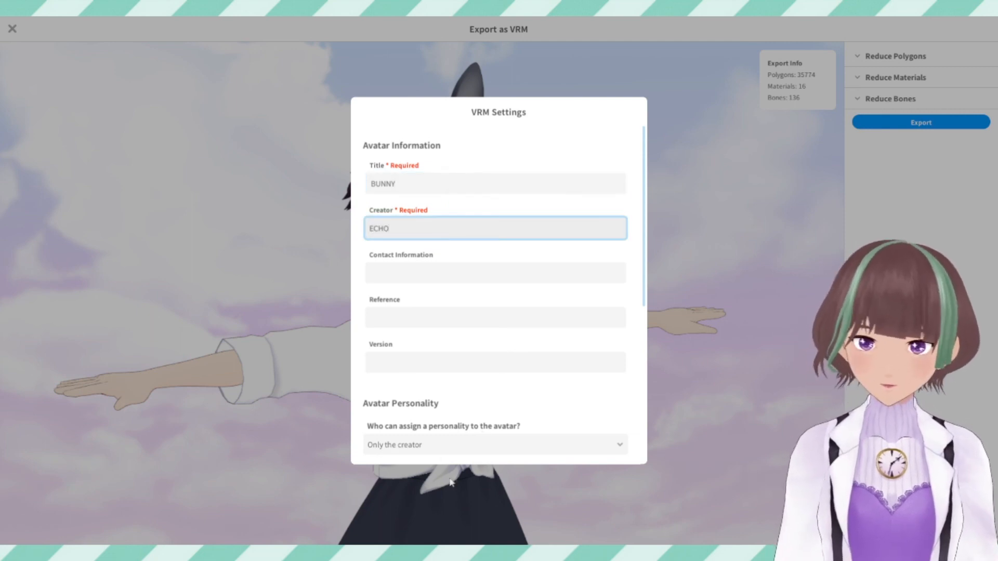
Keep the avatar personality permission at Only the creator and the license at Redistribution Prohibited.
scroll(502, 407, down, 4)
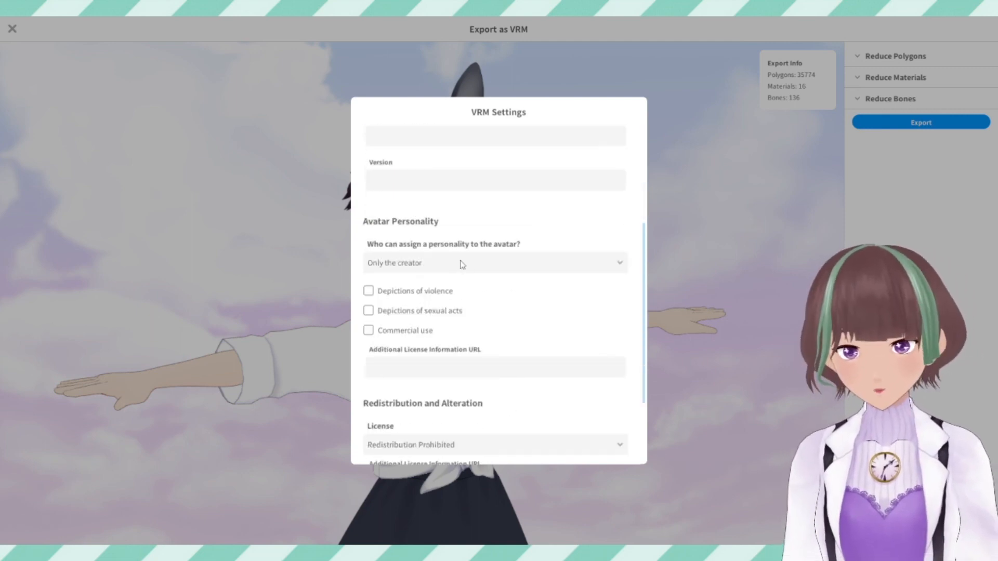
click(464, 262)
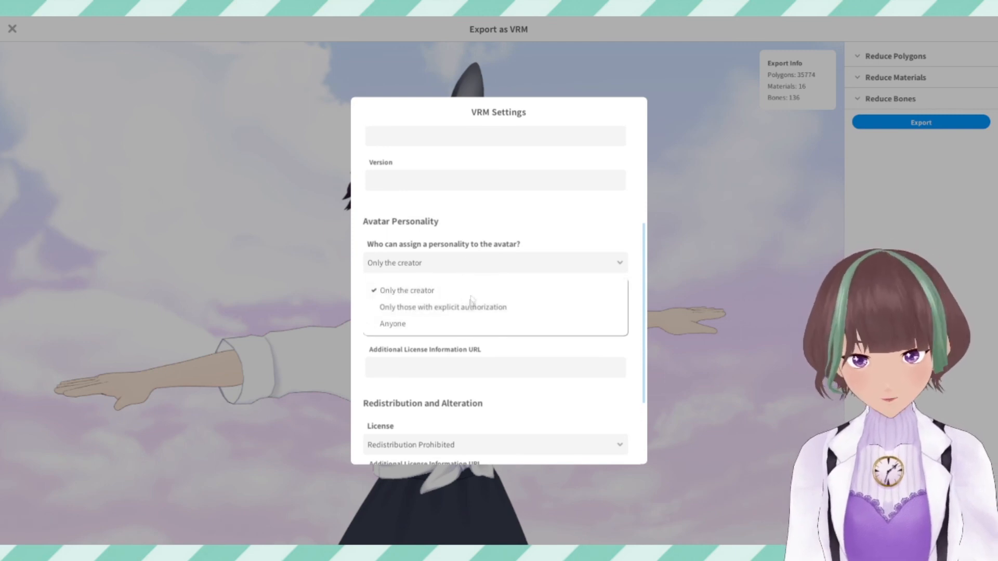
click(475, 265)
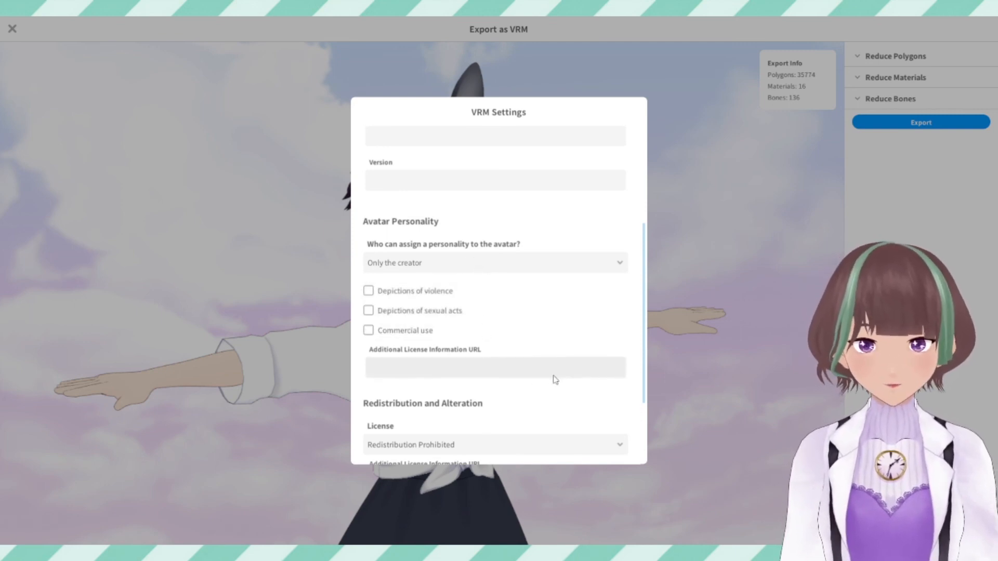
scroll(555, 377, down, 2)
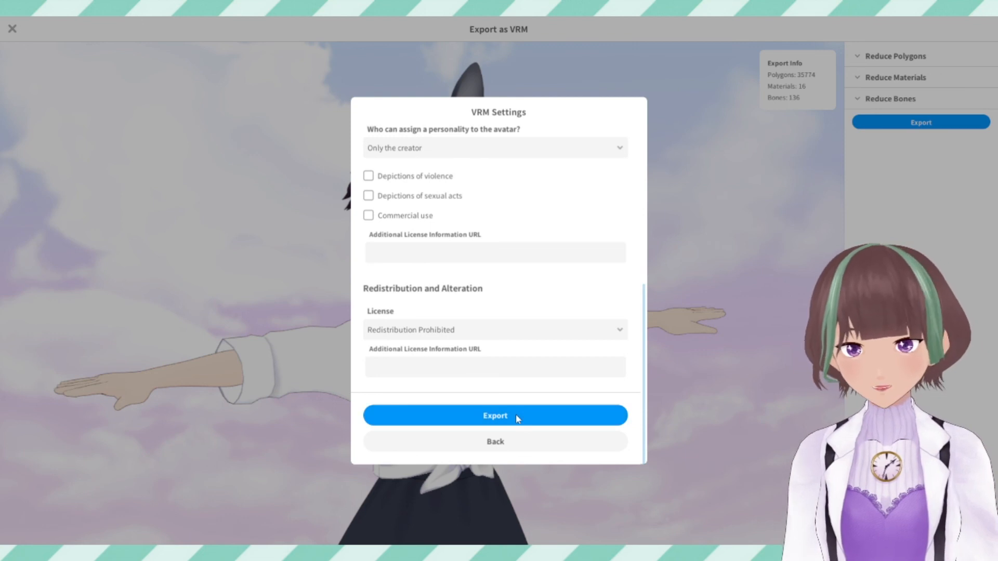